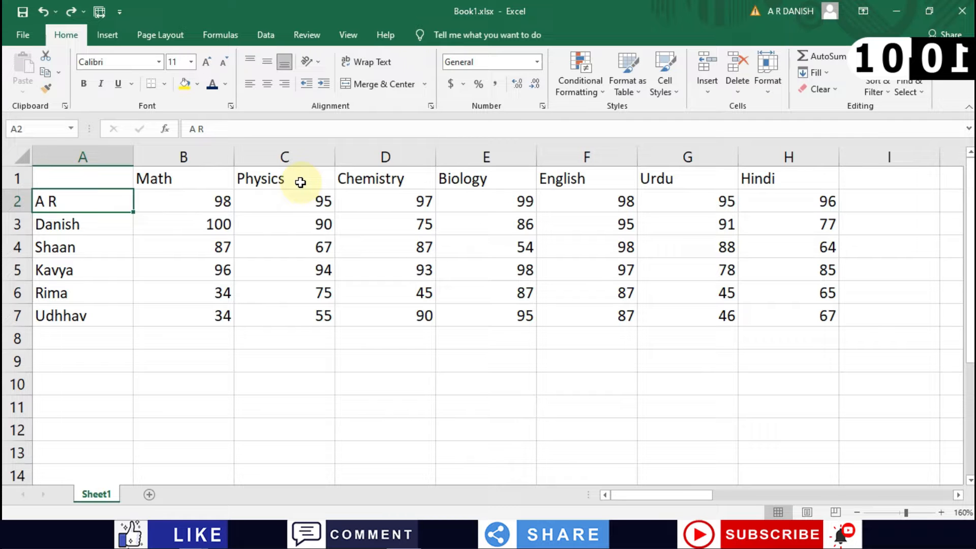
{"action": "left_click", "coordinate": [146, 203]}
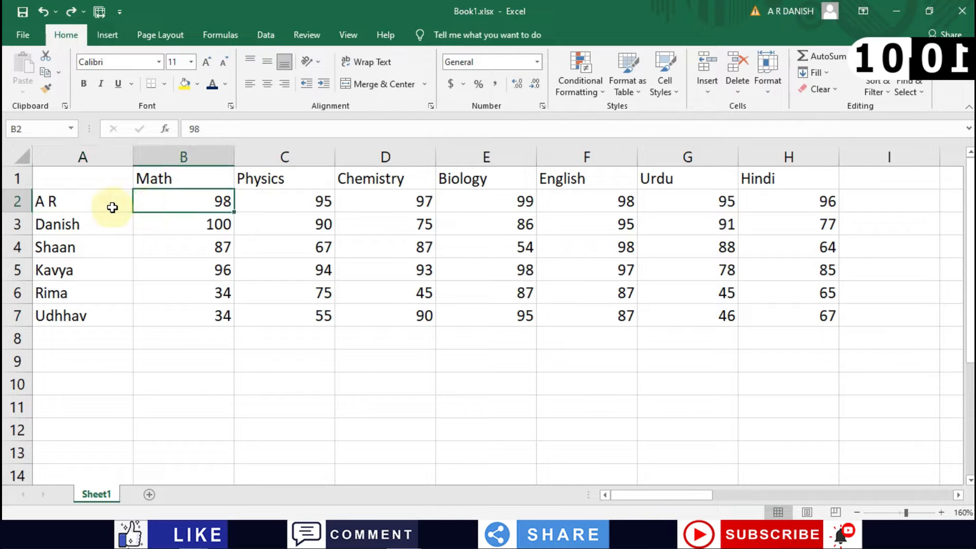
{"action": "left_click", "coordinate": [69, 206]}
{"action": "left_click", "coordinate": [57, 222]}
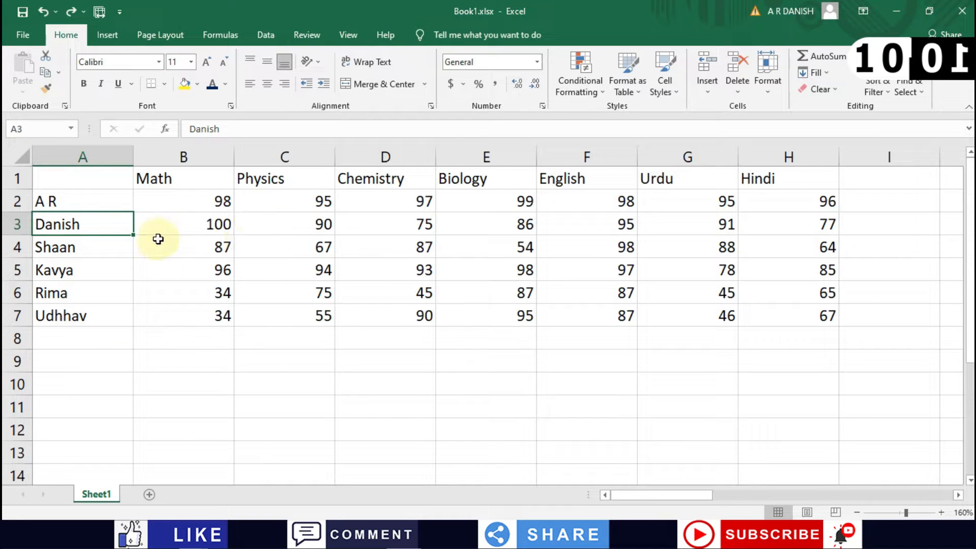
{"action": "left_click", "coordinate": [267, 177]}
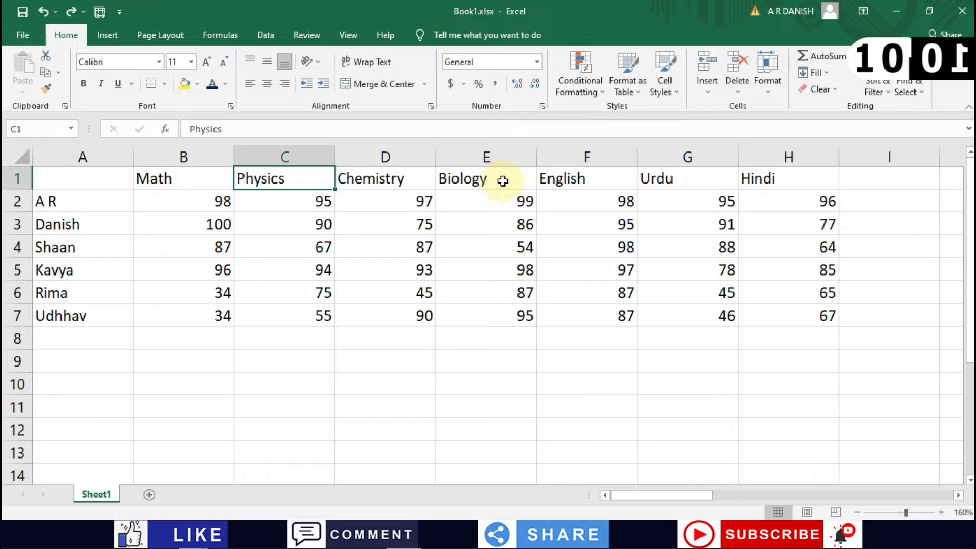
{"action": "left_click", "coordinate": [79, 222]}
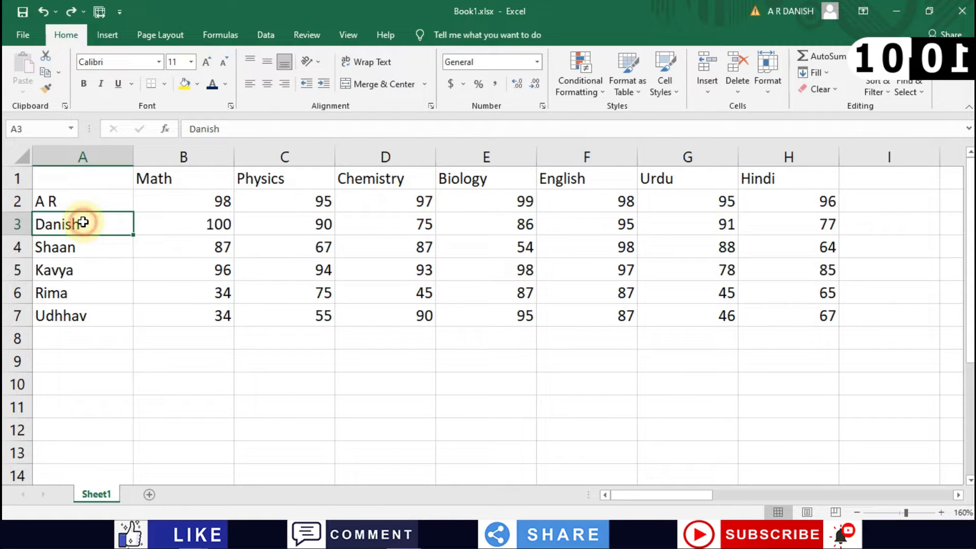
{"action": "left_click", "coordinate": [16, 225]}
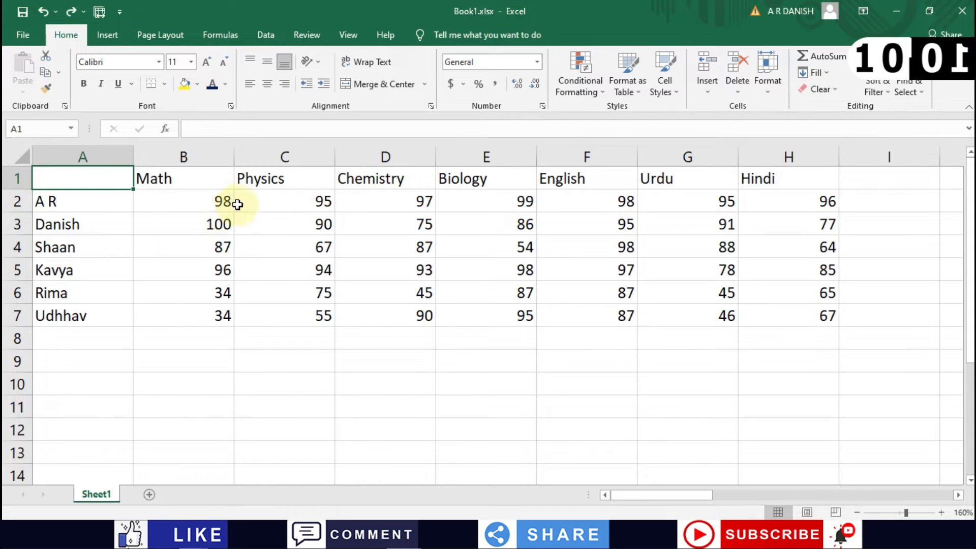
{"action": "left_click", "coordinate": [149, 208]}
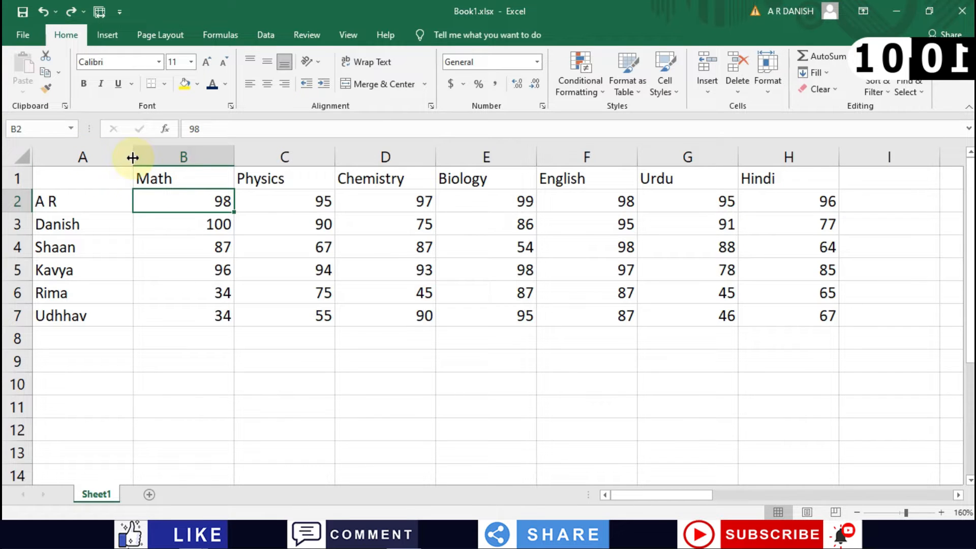
Widen columns A and D and increase the height of row 4.
{"action": "left_click_drag", "start_coordinate": [132, 157], "coordinate": [132, 157]}
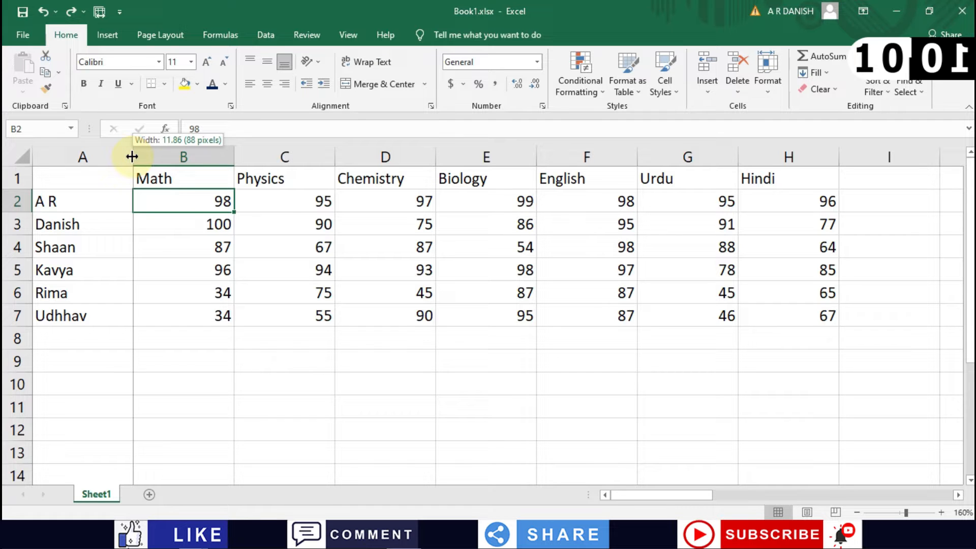
{"action": "left_click_drag", "start_coordinate": [132, 156], "coordinate": [271, 162]}
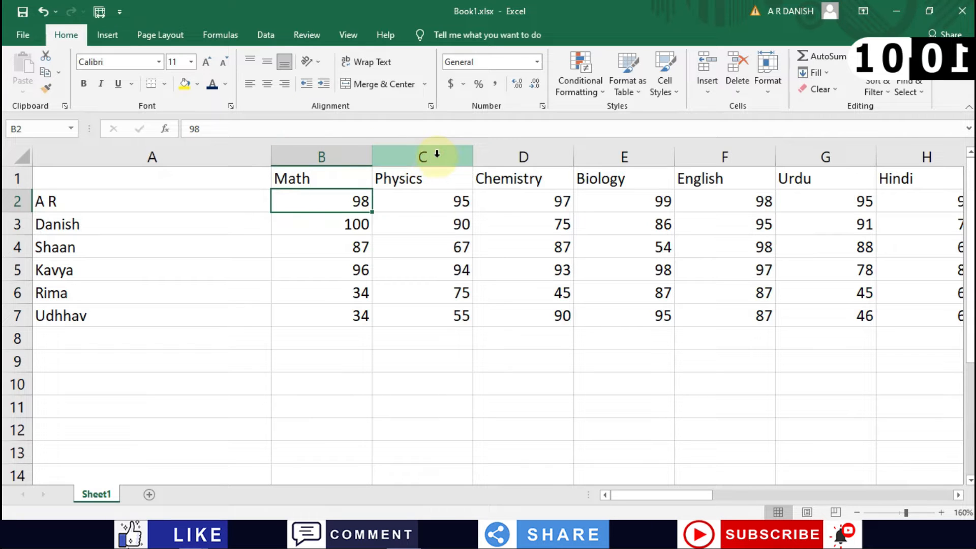
{"action": "left_click_drag", "start_coordinate": [574, 154], "coordinate": [639, 154]}
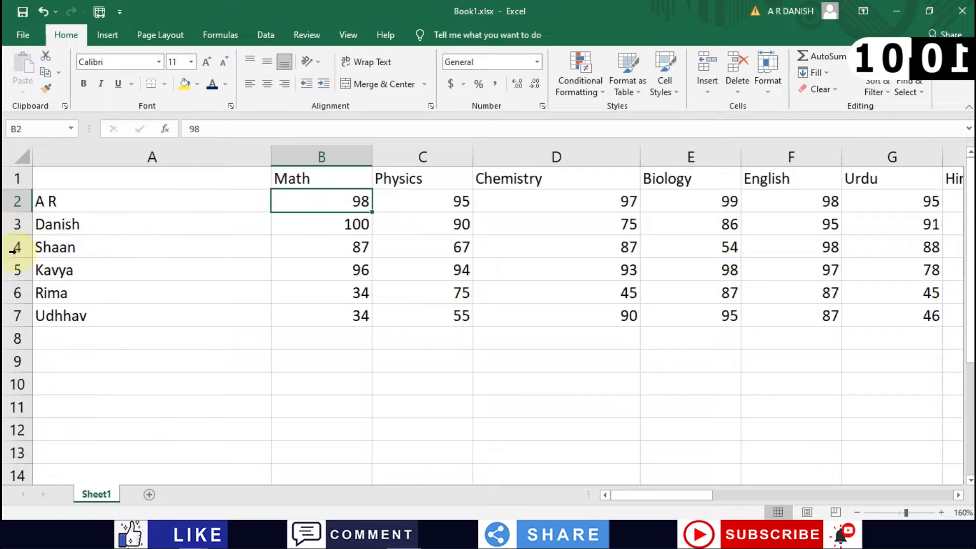
{"action": "left_click_drag", "start_coordinate": [21, 260], "coordinate": [18, 288]}
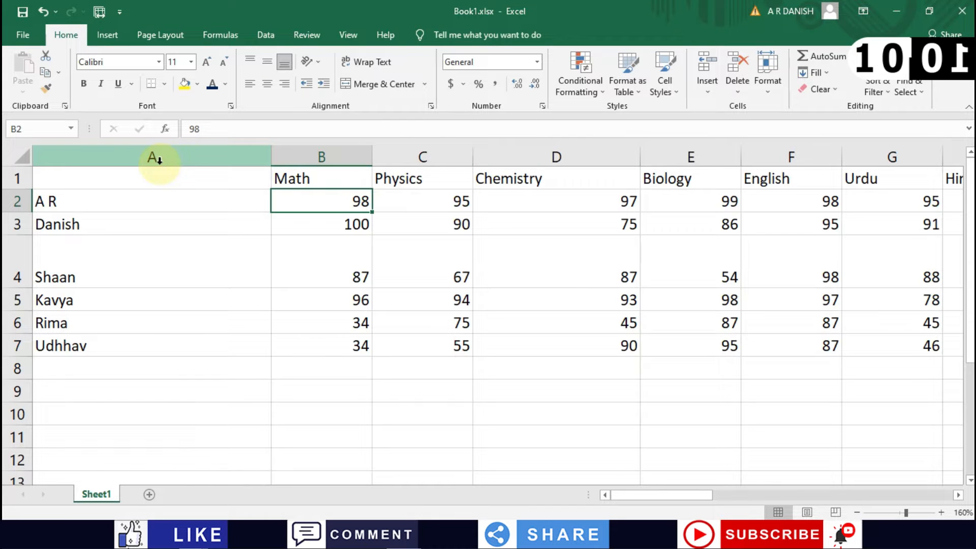
Narrow column A, and shrink the Math column until its numbers no longer fit before widening it again.
{"action": "left_click_drag", "start_coordinate": [270, 158], "coordinate": [135, 157]}
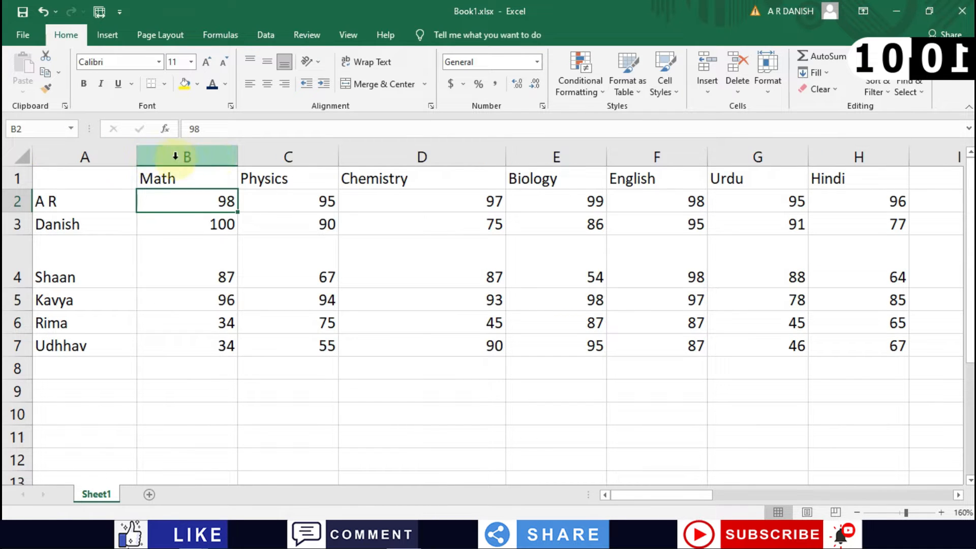
{"action": "left_click_drag", "start_coordinate": [237, 158], "coordinate": [154, 161]}
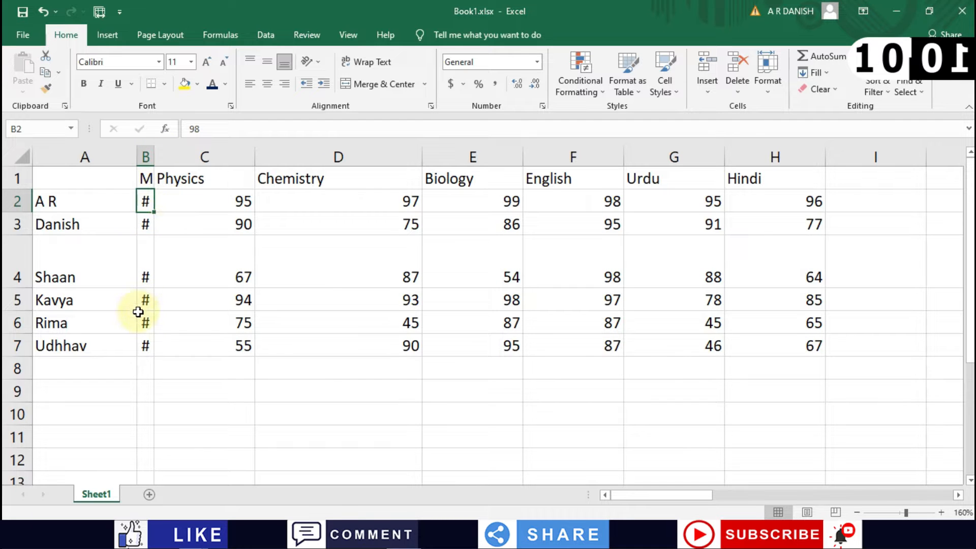
{"action": "left_click_drag", "start_coordinate": [149, 158], "coordinate": [250, 158]}
{"action": "type", "text": "gwsgewg"}
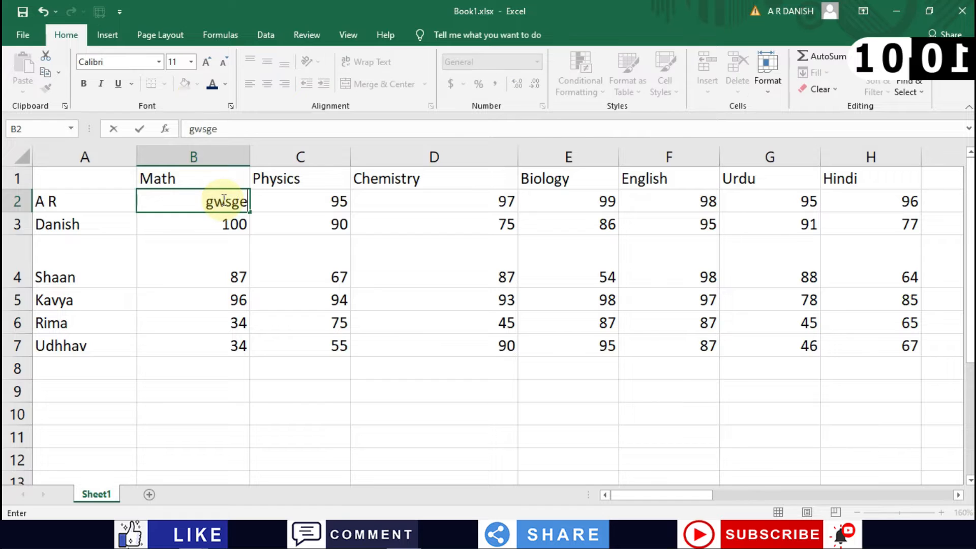
{"action": "key", "text": "BackSpace"}
{"action": "key", "text": "BackSpace"}
{"action": "key", "text": "BackSpace"}
{"action": "key", "text": "BackSpace"}
{"action": "key", "text": "BackSpace"}
{"action": "key", "text": "BackSpace"}
{"action": "key", "text": "BackSpace"}
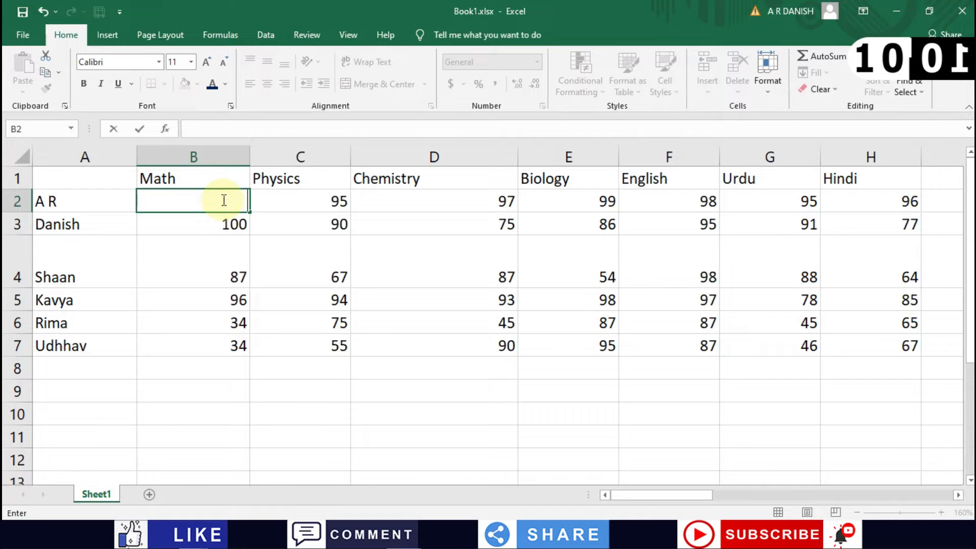
Enter 423423523 in cell B2 and narrow column B until its numbers no longer fit.
{"action": "type", "text": "423423523"}
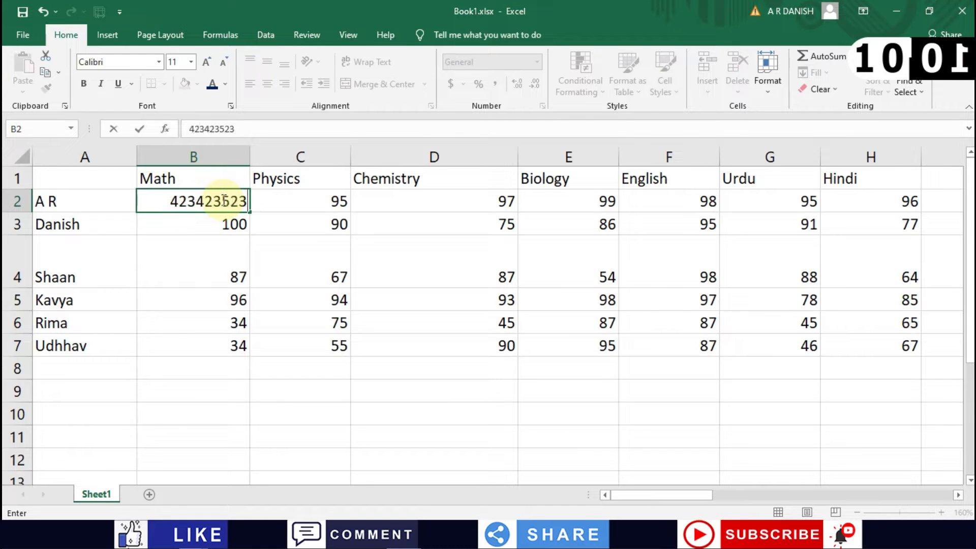
{"action": "key", "text": "Return"}
{"action": "left_click_drag", "start_coordinate": [249, 159], "coordinate": [179, 155]}
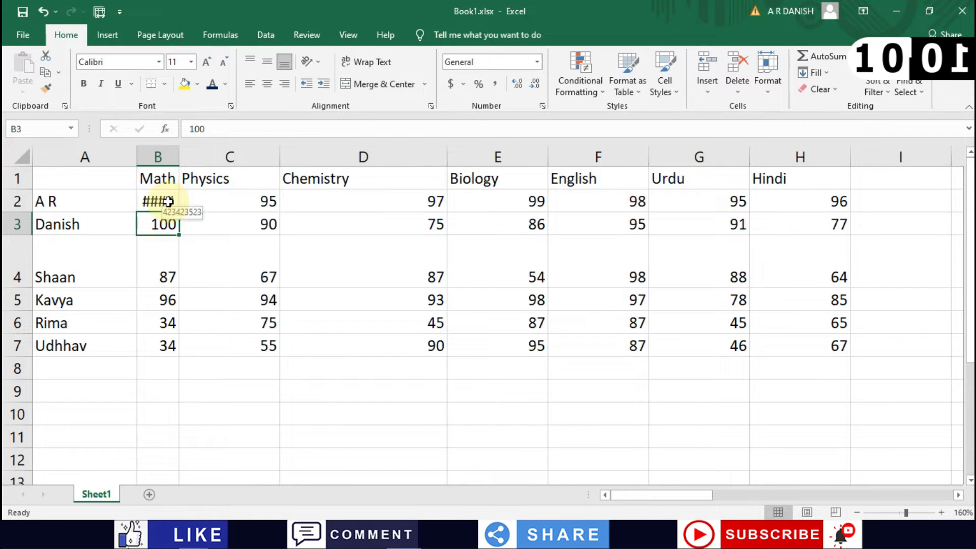
{"action": "left_click_drag", "start_coordinate": [177, 162], "coordinate": [156, 158]}
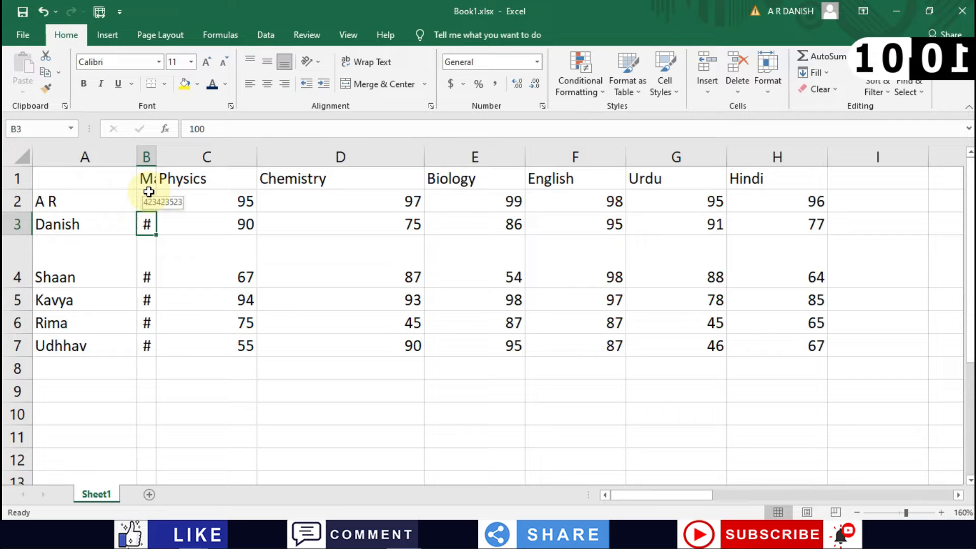
AutoFit the widths of columns B, C and D to their contents.
{"action": "double_click", "coordinate": [156, 158]}
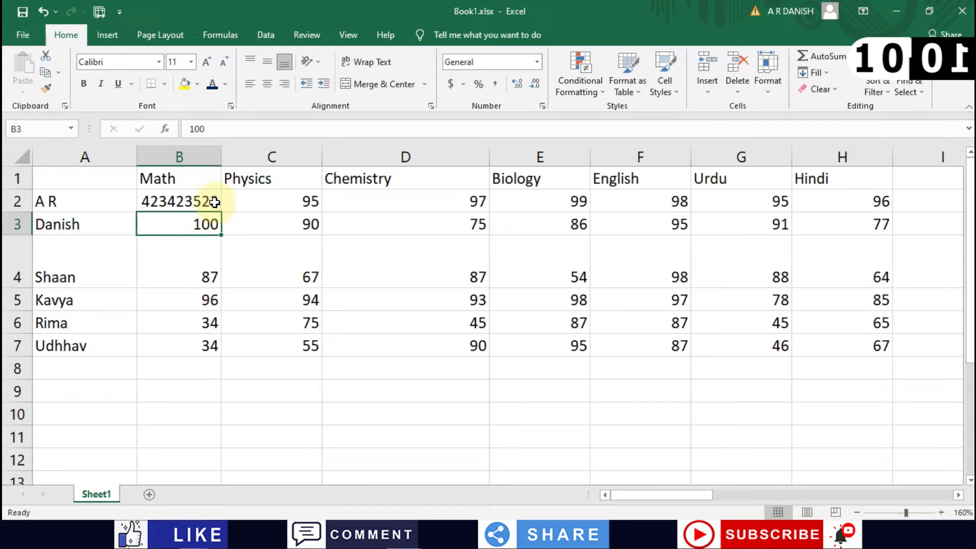
{"action": "double_click", "coordinate": [319, 163]}
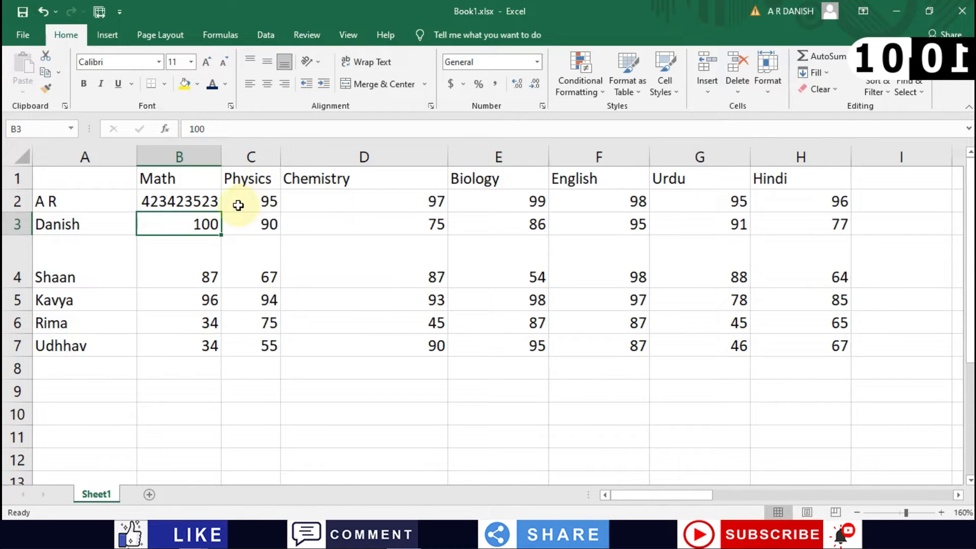
{"action": "double_click", "coordinate": [447, 157]}
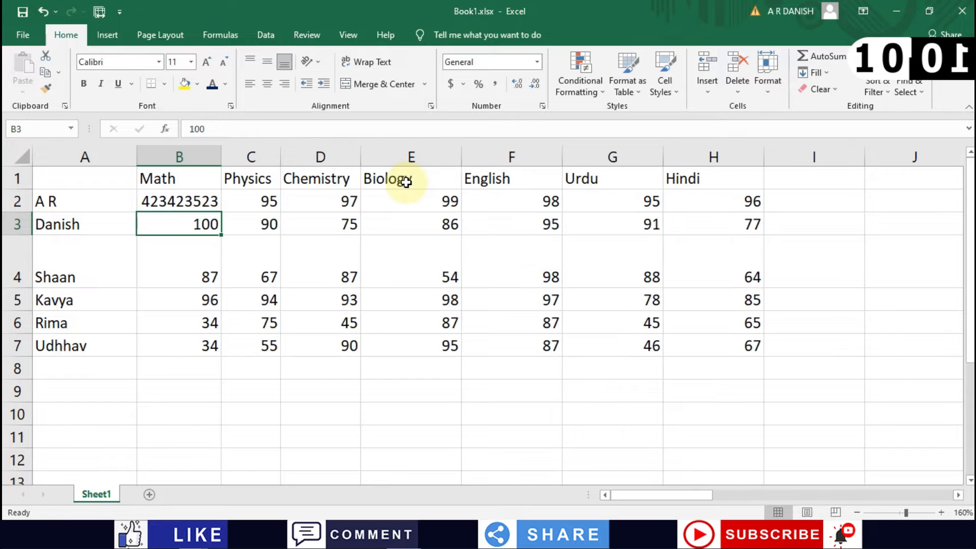
AutoFit the height of row 4 to its contents.
{"action": "left_click", "coordinate": [688, 205]}
{"action": "left_click", "coordinate": [413, 224]}
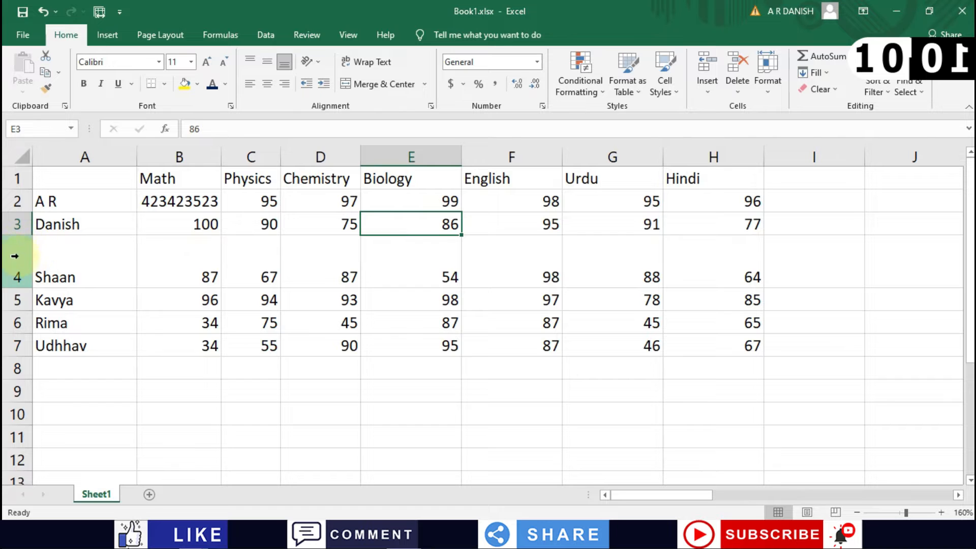
{"action": "left_click", "coordinate": [15, 274]}
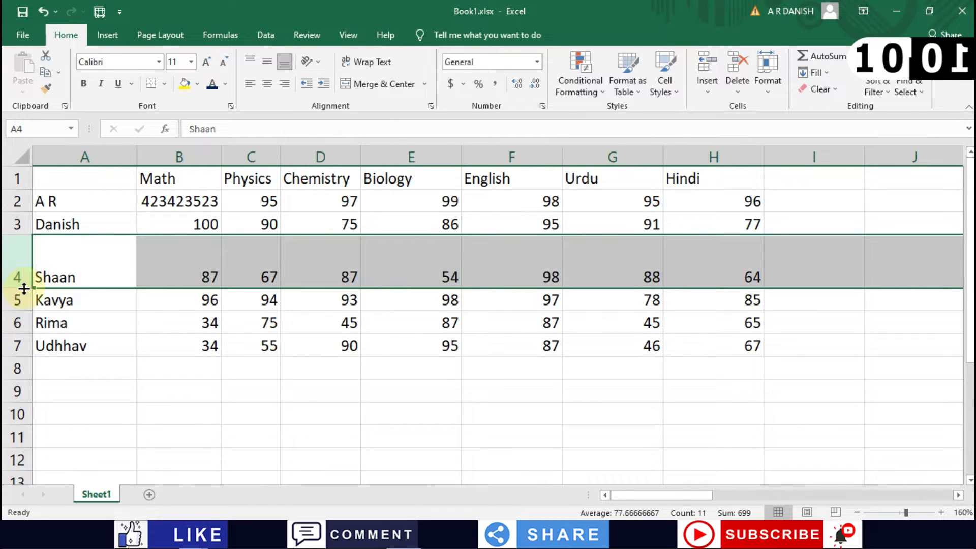
{"action": "double_click", "coordinate": [21, 286]}
{"action": "left_click", "coordinate": [164, 320]}
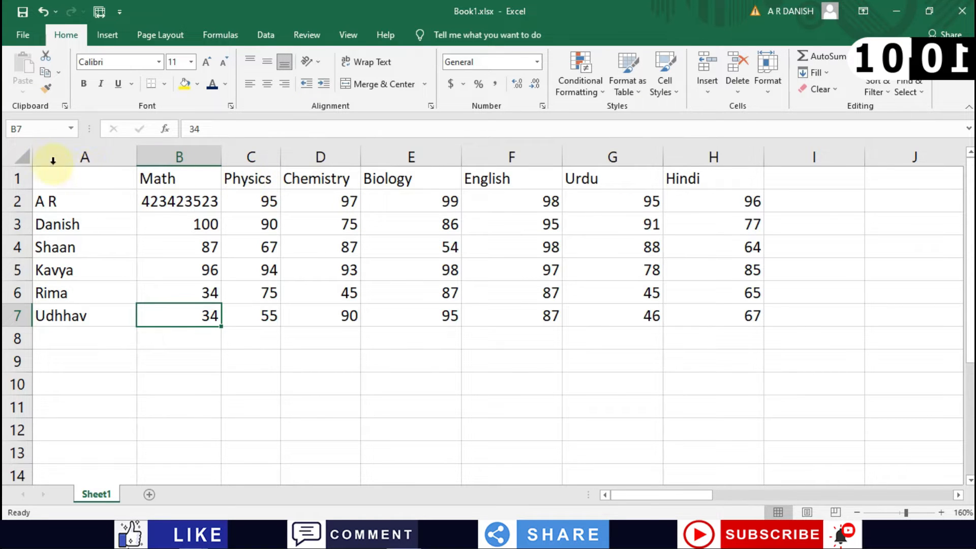
Select the entire sheet and give all columns one uniform width and all rows one taller height.
{"action": "left_click", "coordinate": [22, 158]}
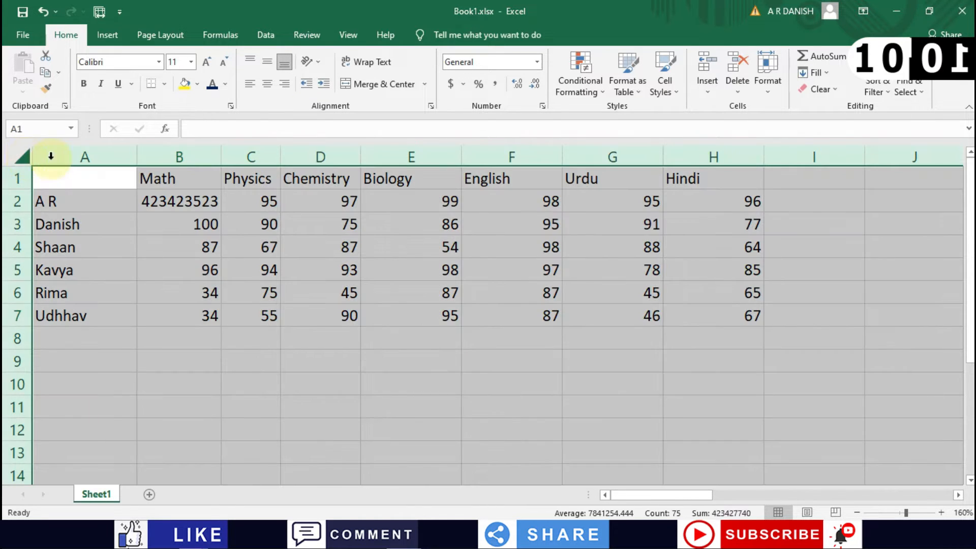
{"action": "mouse_move", "coordinate": [135, 157]}
{"action": "left_mouse_down"}
{"action": "mouse_move", "coordinate": [198, 158]}
{"action": "mouse_move", "coordinate": [131, 155]}
{"action": "left_mouse_up"}
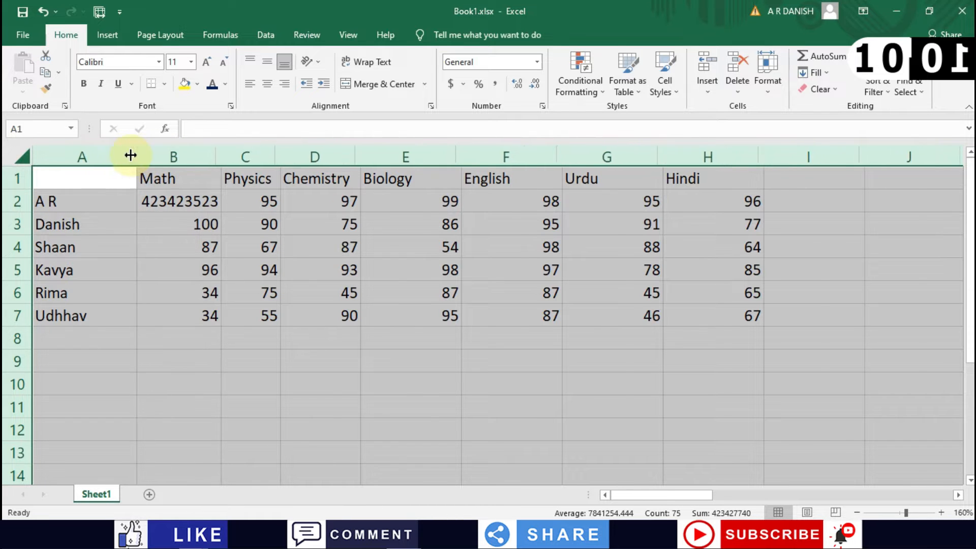
{"action": "left_click_drag", "start_coordinate": [327, 153], "coordinate": [265, 157]}
{"action": "left_click_drag", "start_coordinate": [19, 234], "coordinate": [17, 254]}
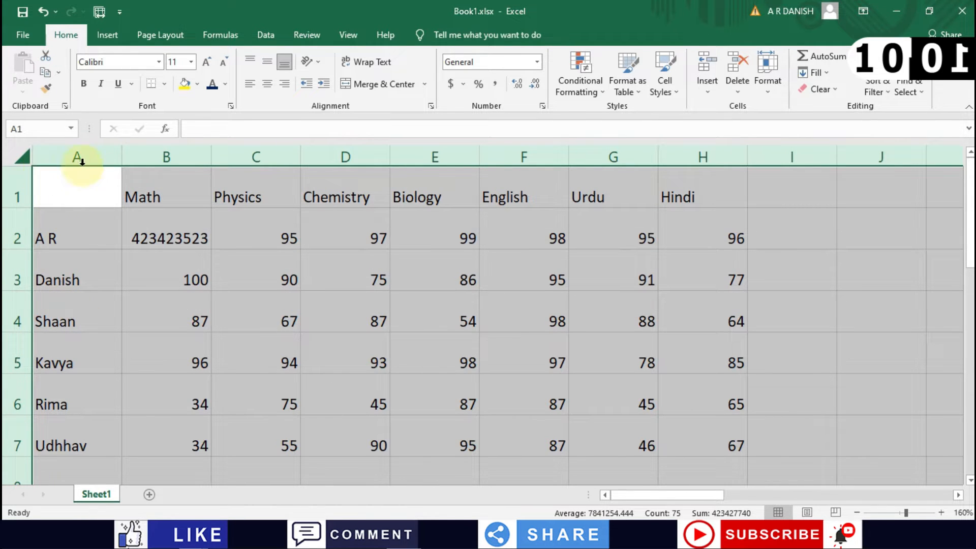
AutoFit all column widths and row heights across the entire sheet.
{"action": "double_click", "coordinate": [122, 158]}
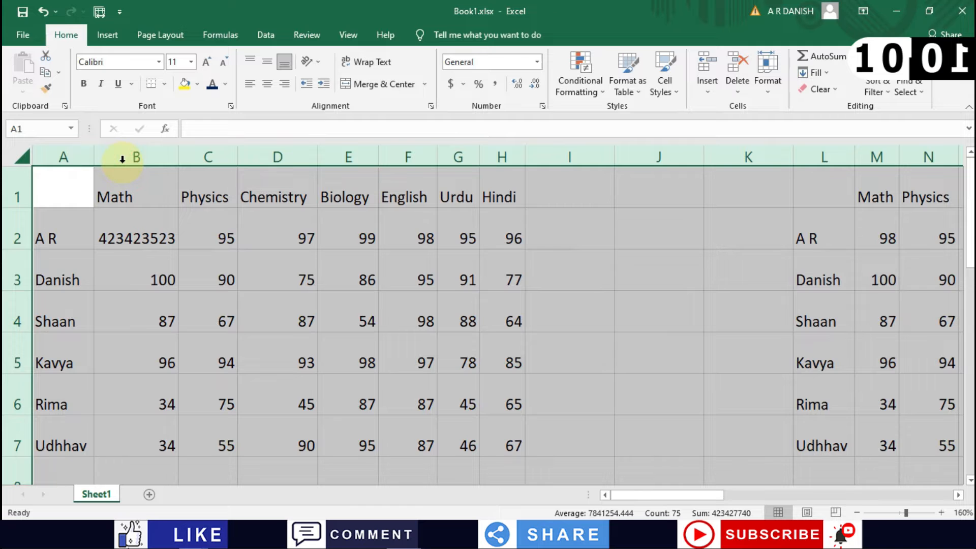
{"action": "double_click", "coordinate": [22, 249]}
{"action": "left_click", "coordinate": [229, 294]}
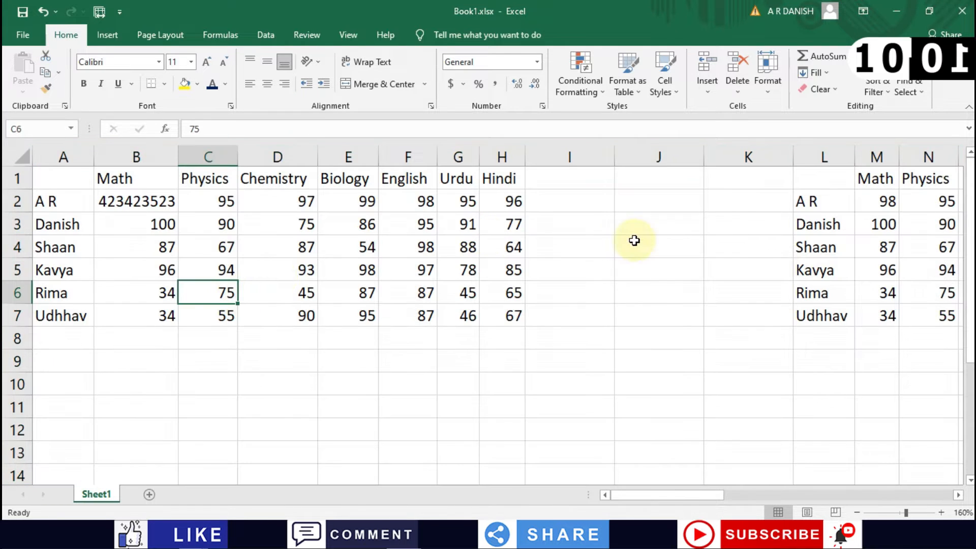
Insert a single blank cell at A3 with the option that shifts the existing cells down.
{"action": "left_click", "coordinate": [941, 512]}
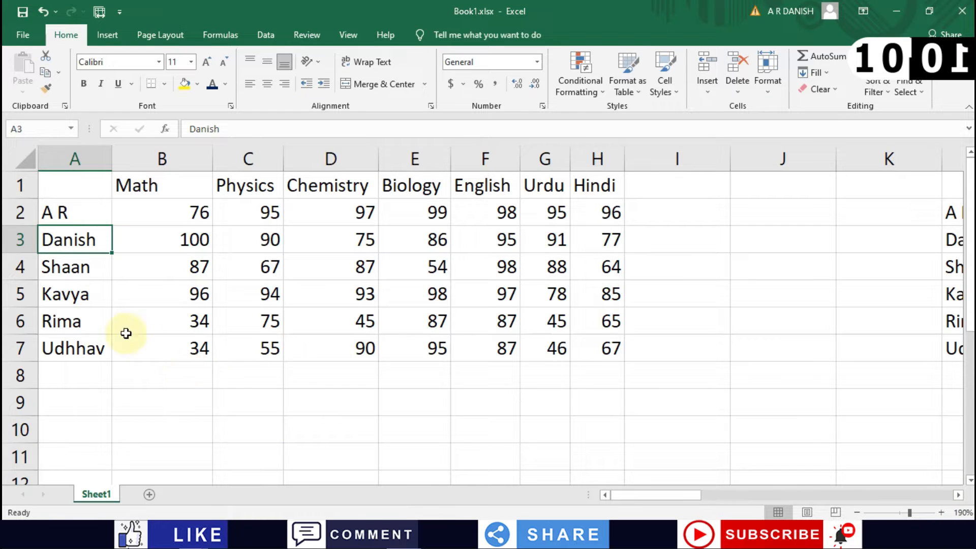
{"action": "left_click", "coordinate": [150, 242]}
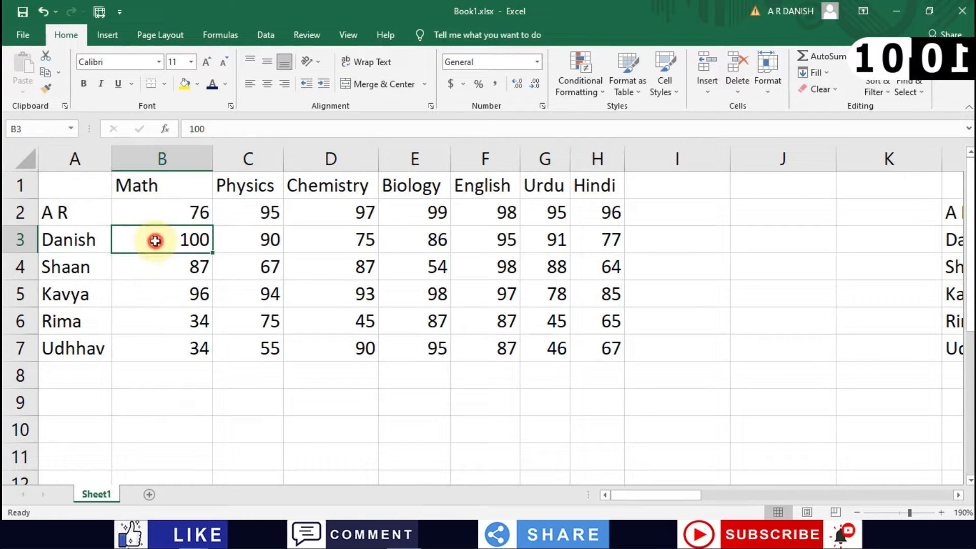
{"action": "left_click", "coordinate": [89, 237]}
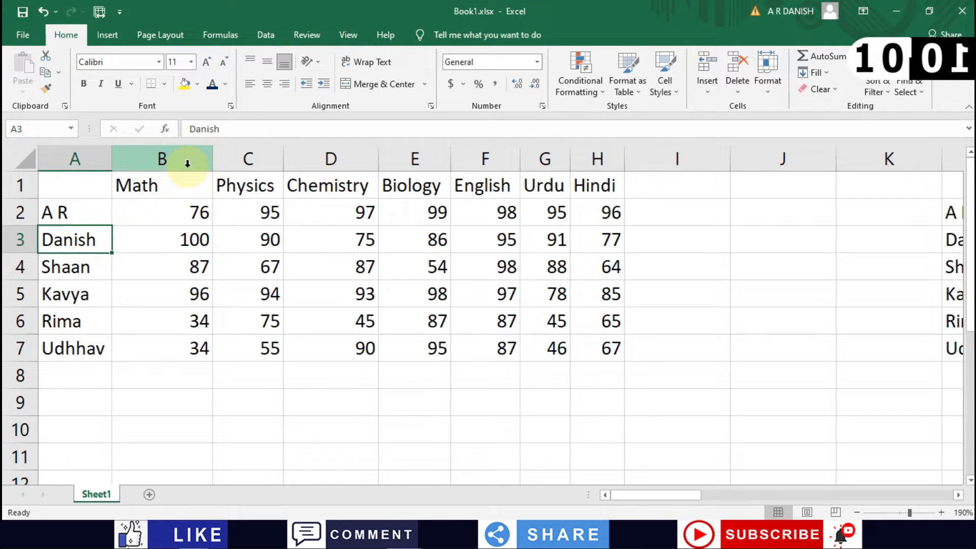
{"action": "right_click", "coordinate": [97, 238]}
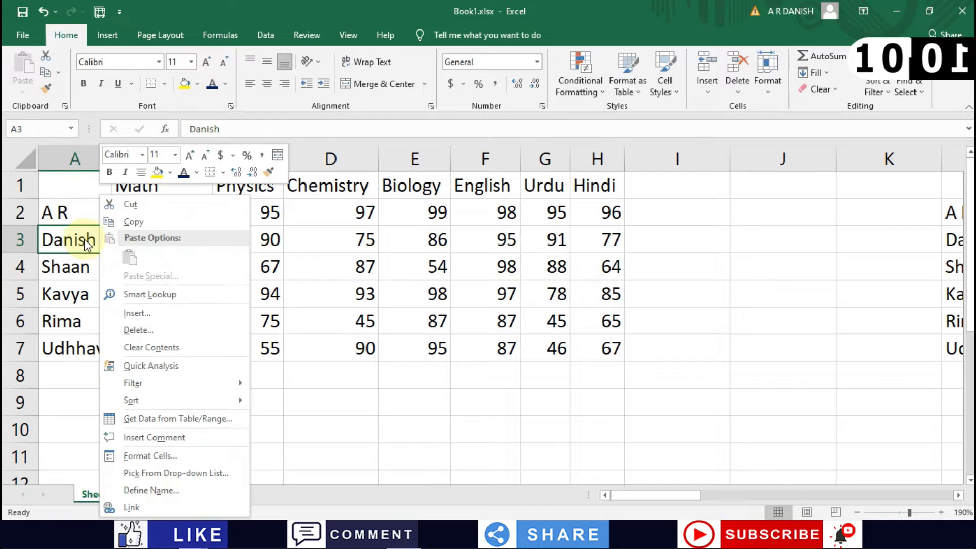
{"action": "left_click", "coordinate": [150, 313]}
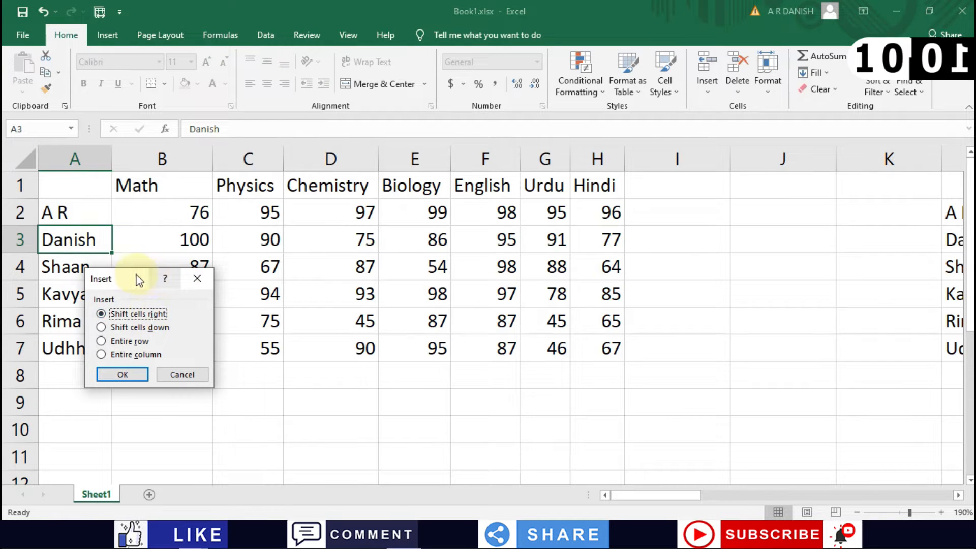
{"action": "left_click_drag", "start_coordinate": [138, 279], "coordinate": [325, 234]}
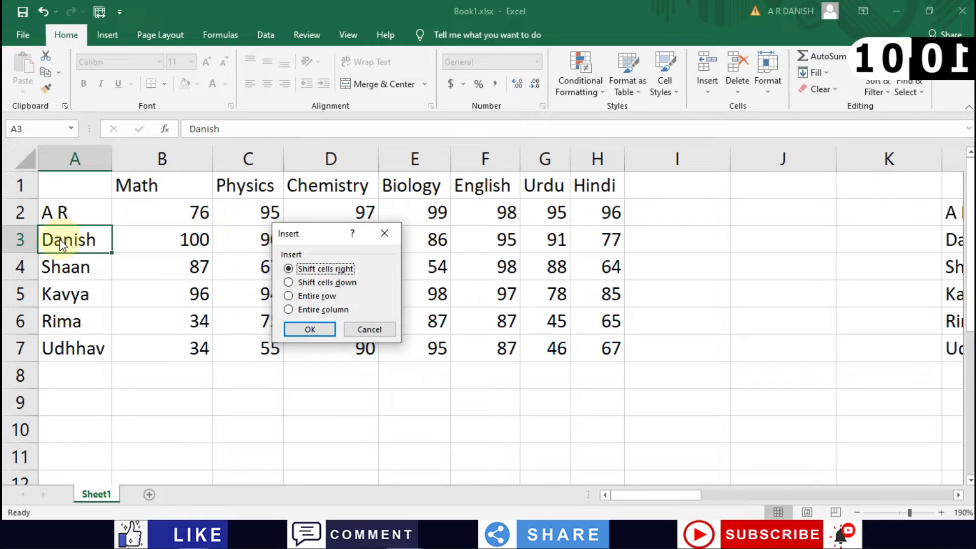
{"action": "left_click", "coordinate": [302, 282]}
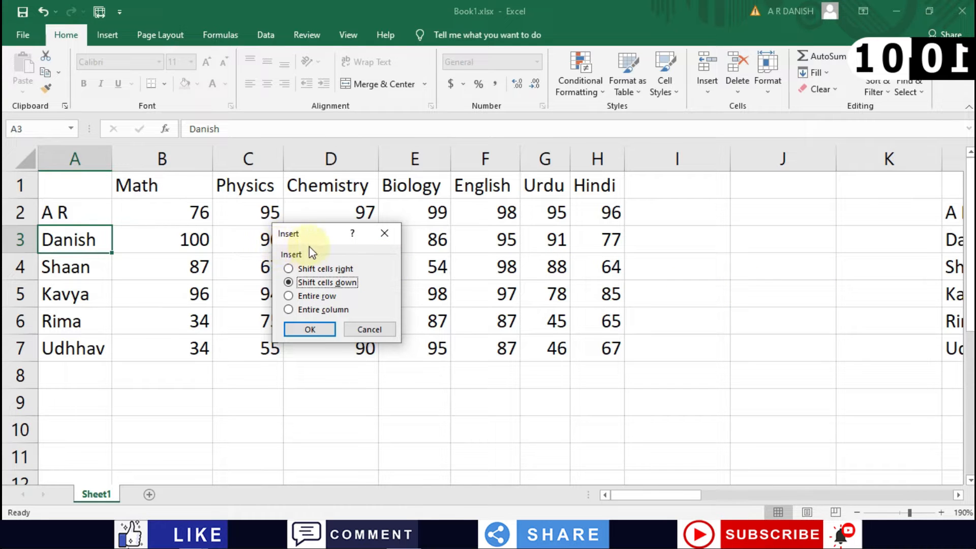
{"action": "left_click", "coordinate": [289, 297]}
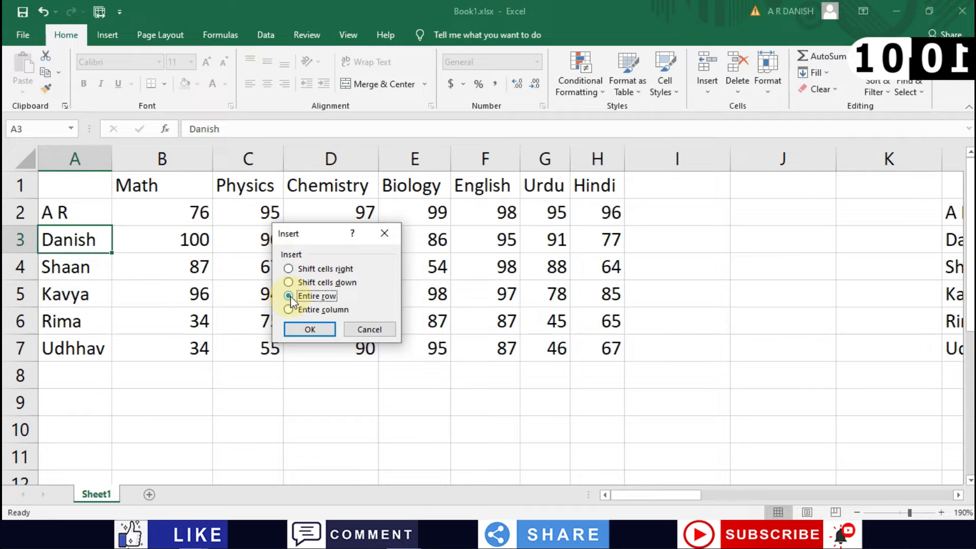
{"action": "left_click", "coordinate": [304, 281]}
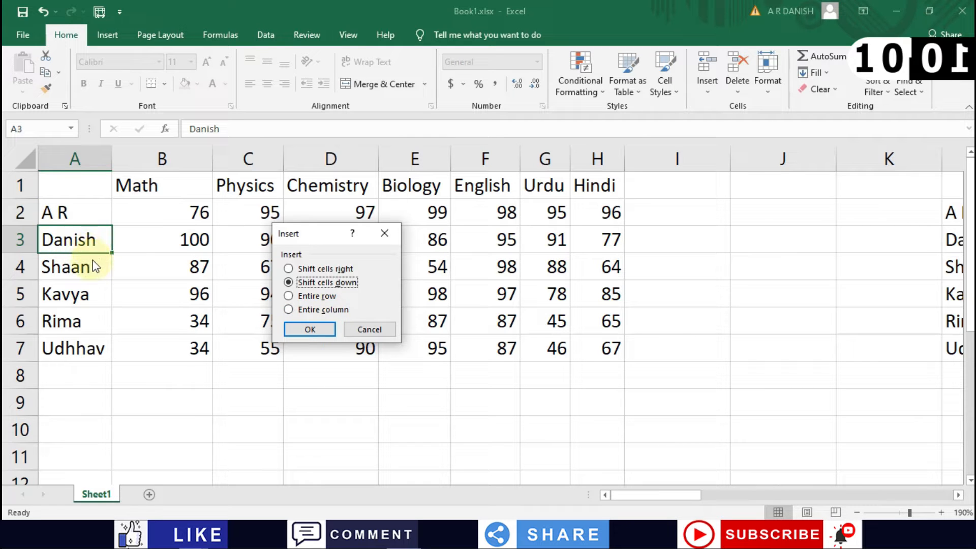
{"action": "left_click", "coordinate": [312, 331]}
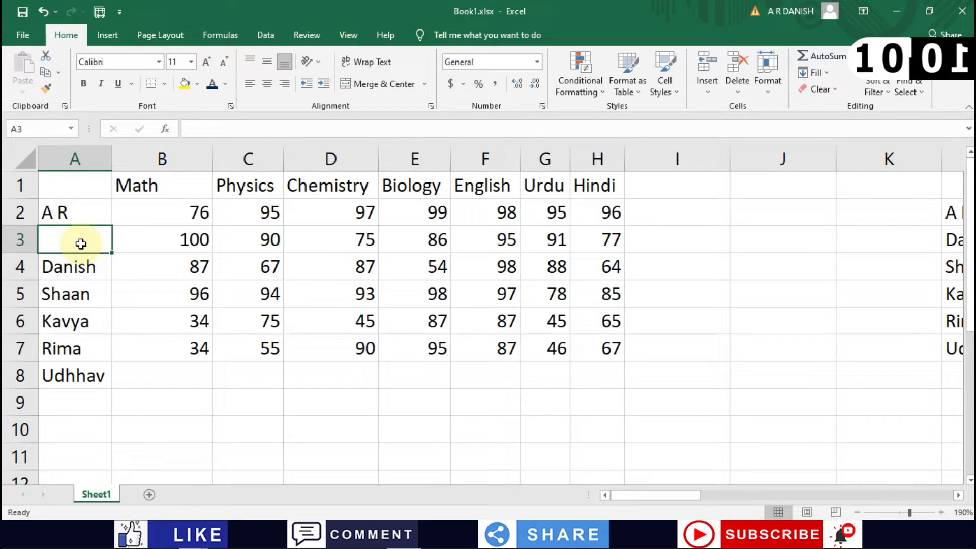
{"action": "type", "text": "dad"}
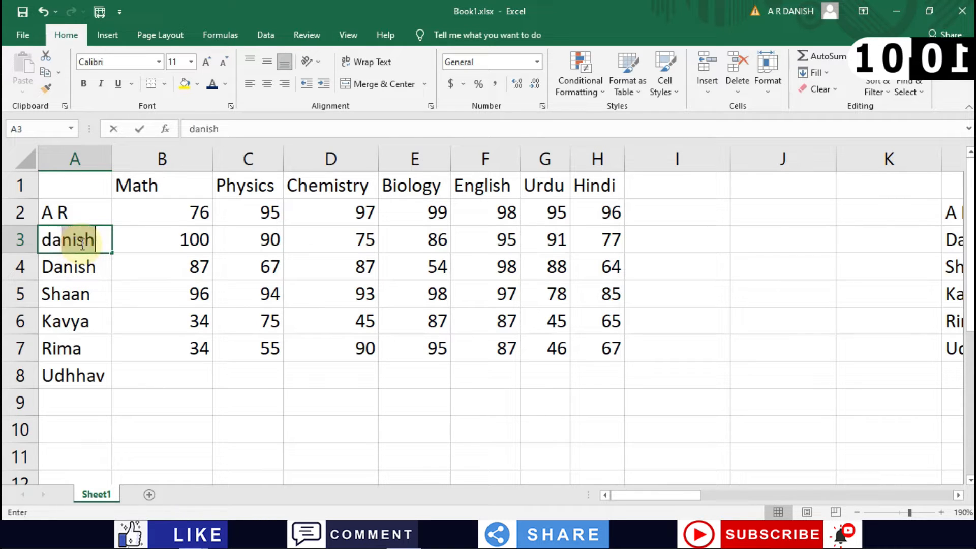
{"action": "key", "text": "BackSpace"}
{"action": "key", "text": "BackSpace"}
{"action": "key", "text": "BackSpace"}
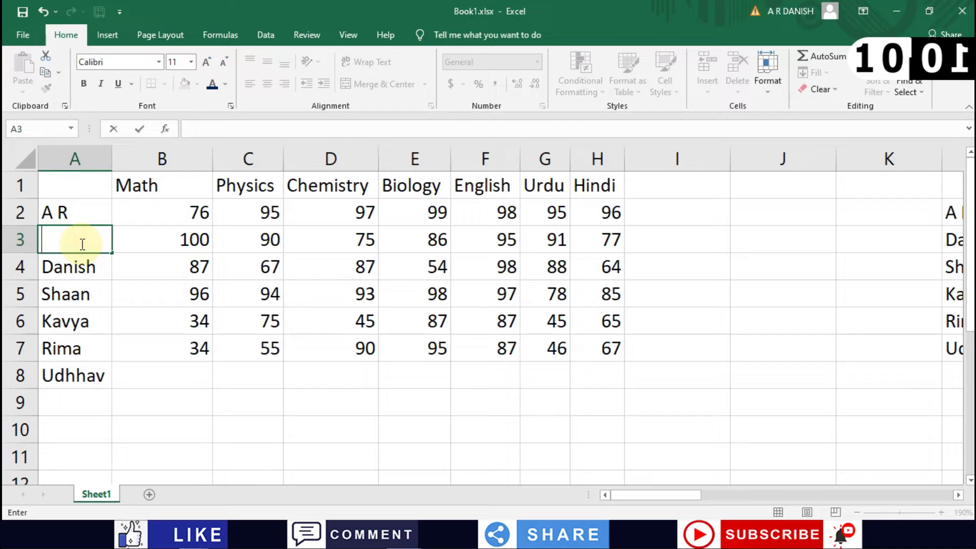
{"action": "type", "text": "d"}
{"action": "key", "text": "BackSpace"}
{"action": "key", "text": "BackSpace"}
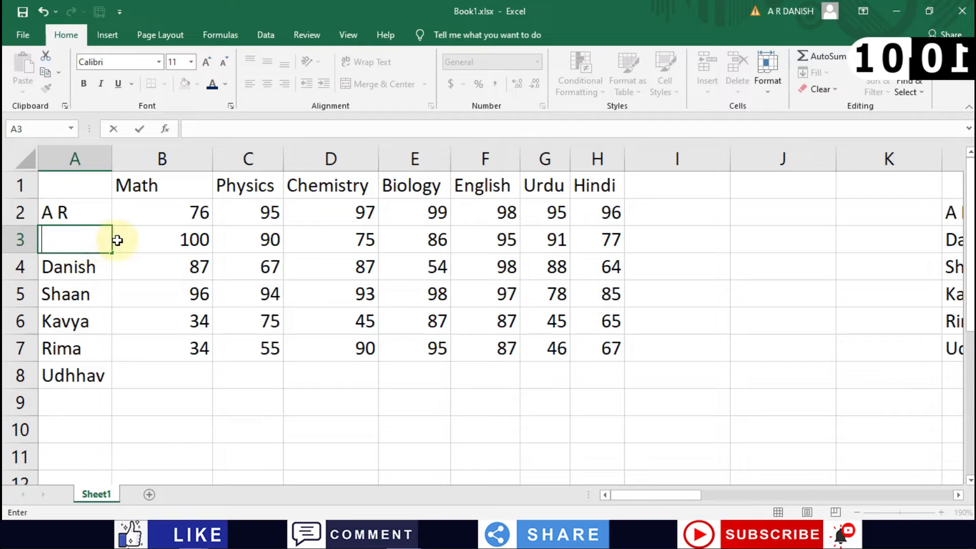
{"action": "left_click", "coordinate": [179, 276]}
Undo the blank cell insertion at A3, redo it to check the shifted names, and undo it again.
{"action": "key", "text": "ctrl+z"}
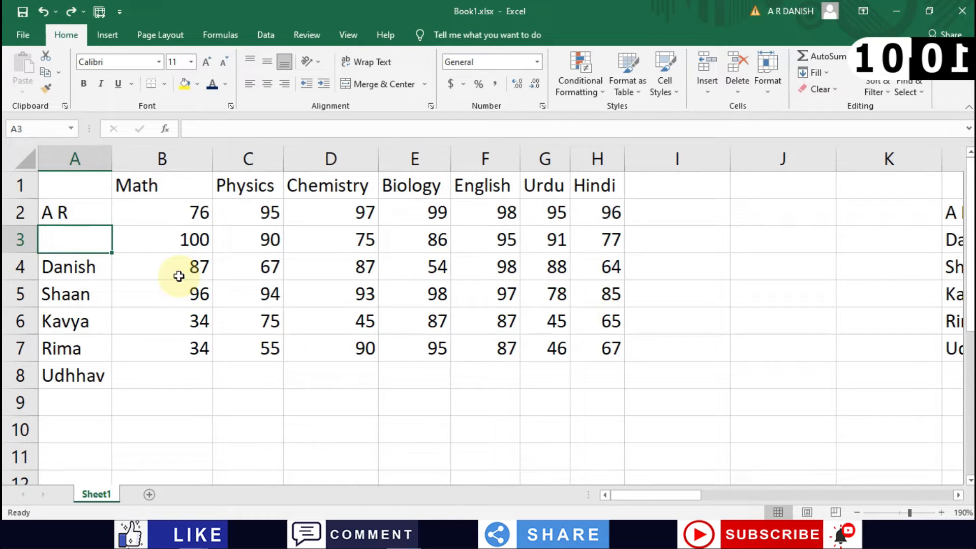
{"action": "key", "text": "ctrl+z"}
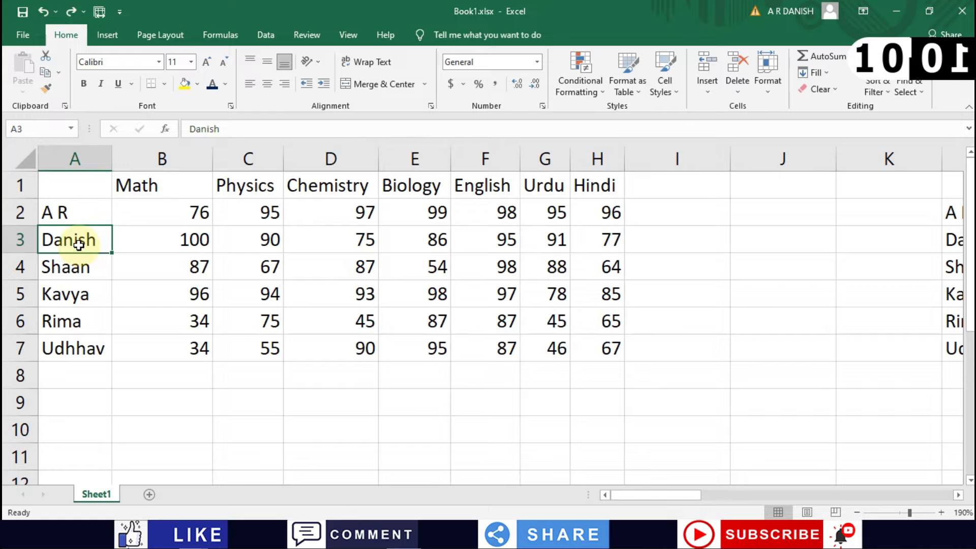
{"action": "key", "text": "ctrl+y"}
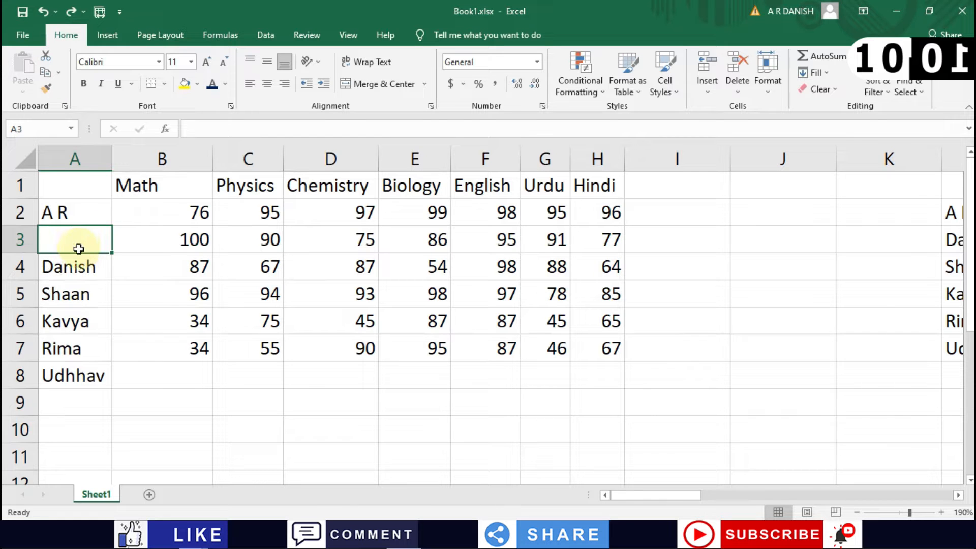
{"action": "left_click", "coordinate": [94, 375]}
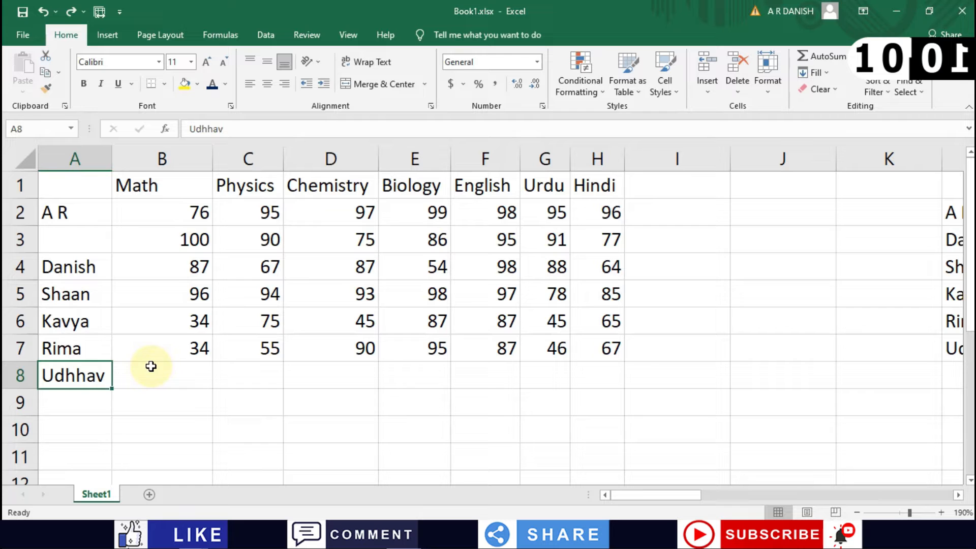
{"action": "key", "text": "ctrl+z"}
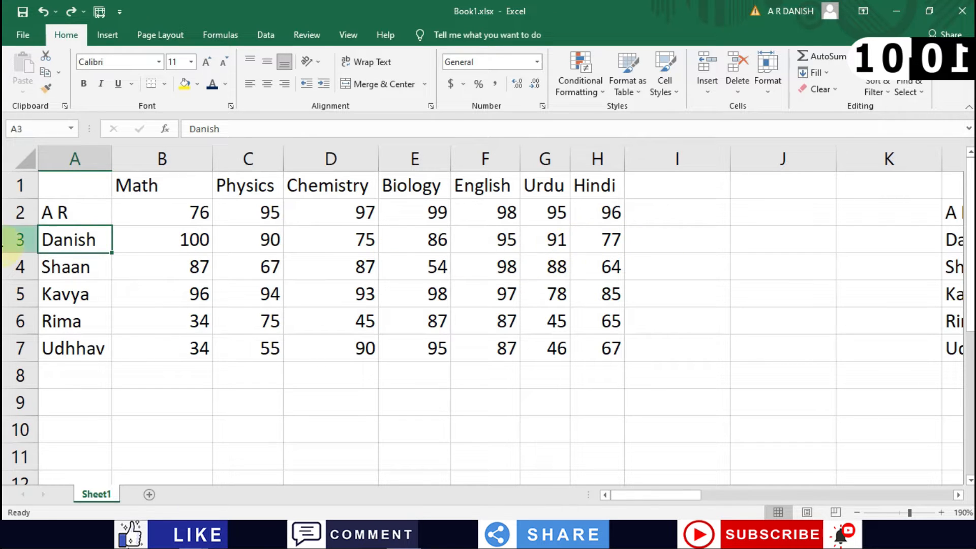
Insert an entire blank row at cell A3, above the current third row.
{"action": "right_click", "coordinate": [59, 245]}
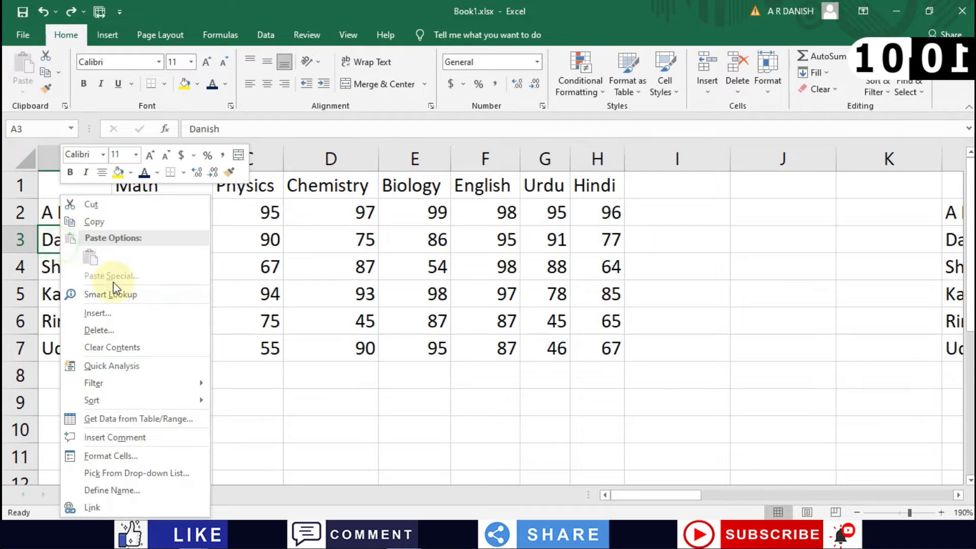
{"action": "left_click", "coordinate": [147, 313]}
{"action": "left_click", "coordinate": [125, 337]}
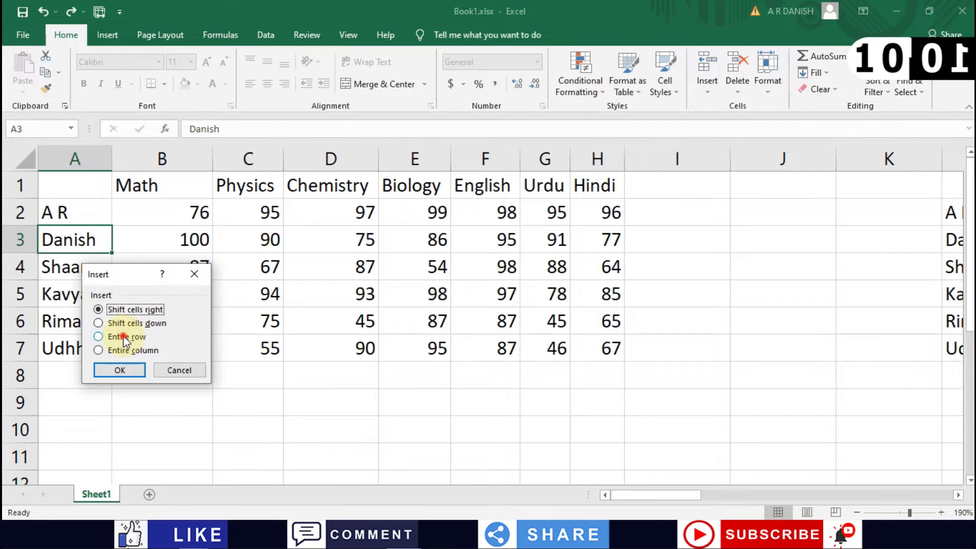
{"action": "left_click", "coordinate": [120, 367]}
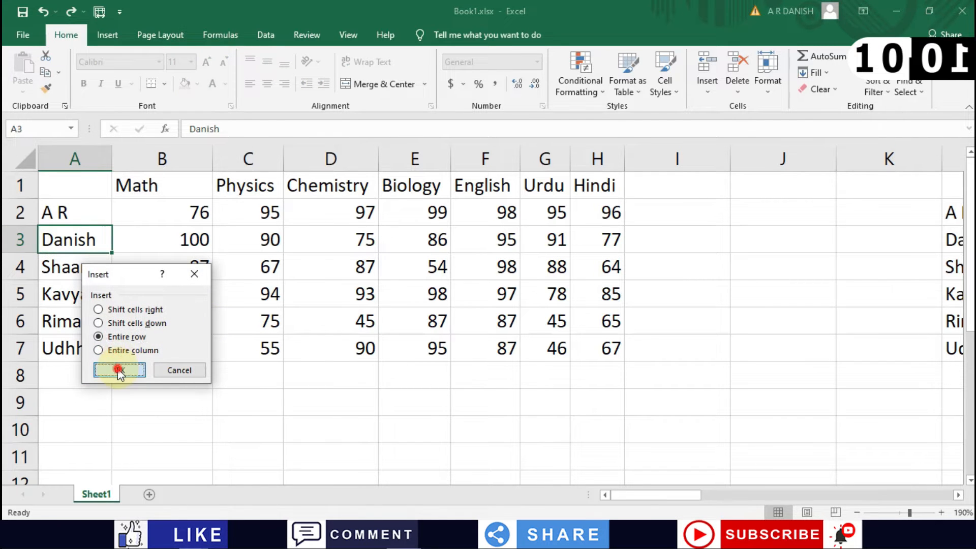
{"action": "left_click", "coordinate": [162, 256]}
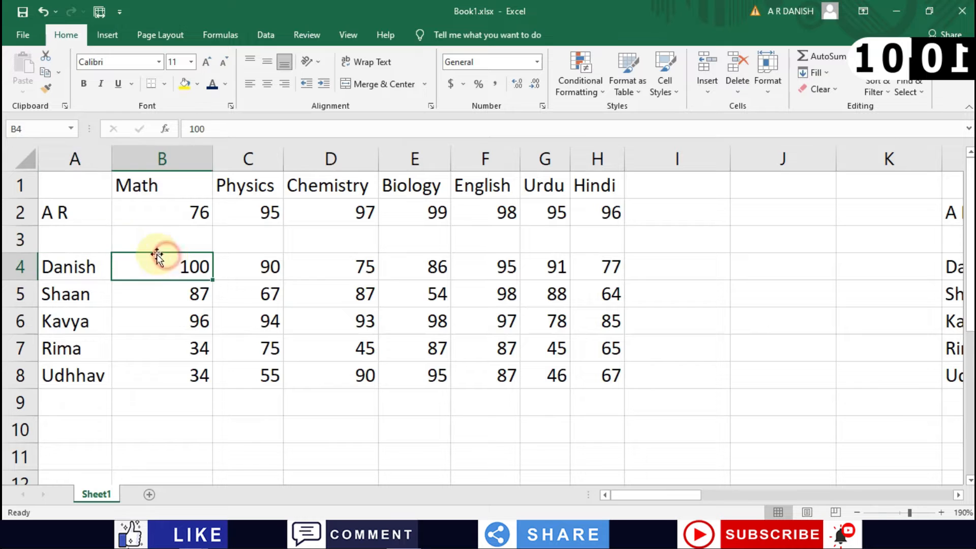
{"action": "left_click", "coordinate": [85, 239]}
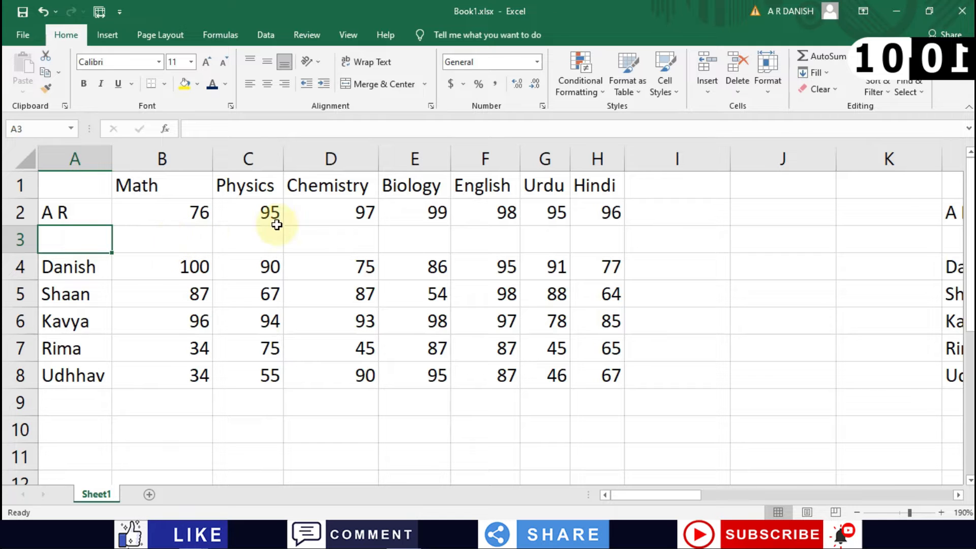
Examine row 3 across both marks tables, from column A to N, to see how far the inserted row extends.
{"action": "scroll", "coordinate": [344, 231], "scroll_direction": "right", "scroll_amount": 5}
{"action": "scroll", "coordinate": [345, 232], "scroll_direction": "right", "scroll_amount": 5}
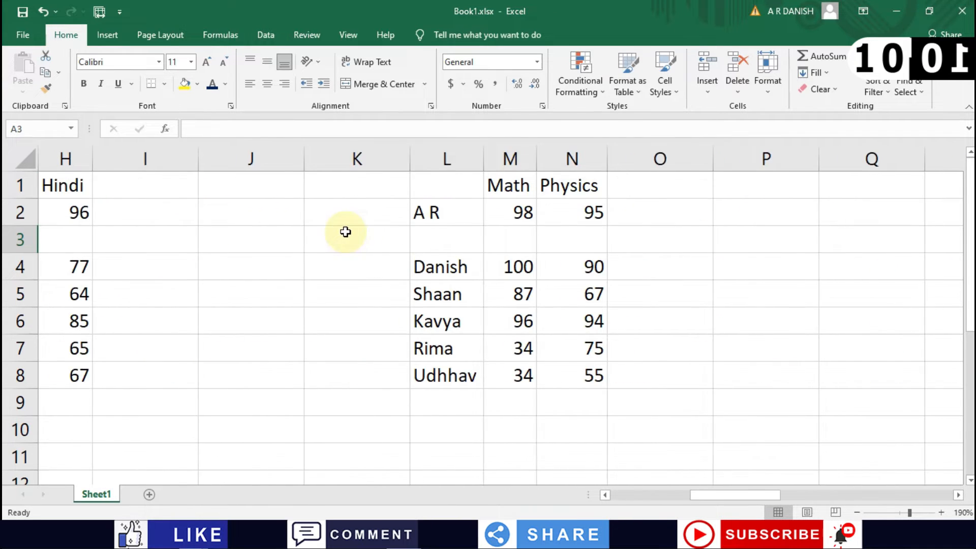
{"action": "scroll", "coordinate": [411, 233], "scroll_direction": "left", "scroll_amount": 3}
{"action": "scroll", "coordinate": [413, 233], "scroll_direction": "left", "scroll_amount": 2}
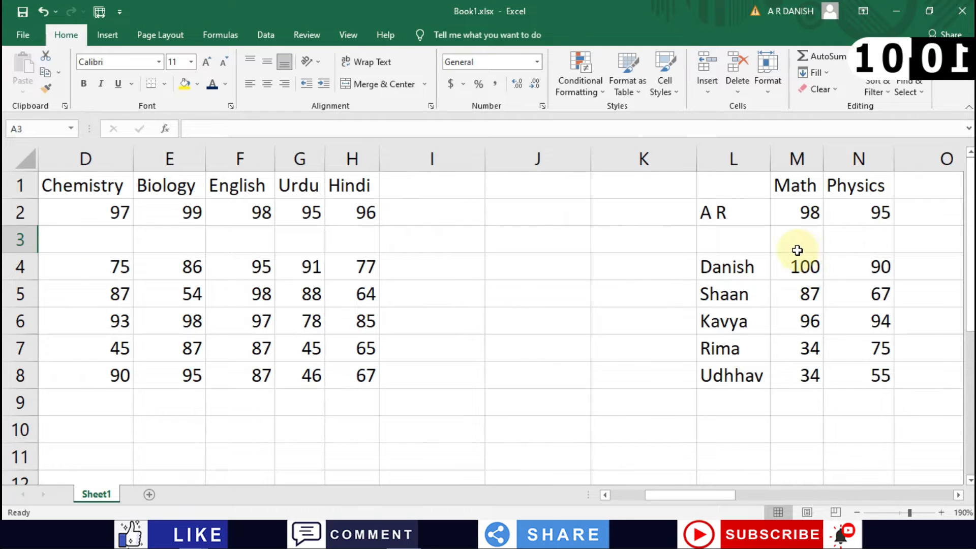
{"action": "scroll", "coordinate": [734, 239], "scroll_direction": "left", "scroll_amount": 3}
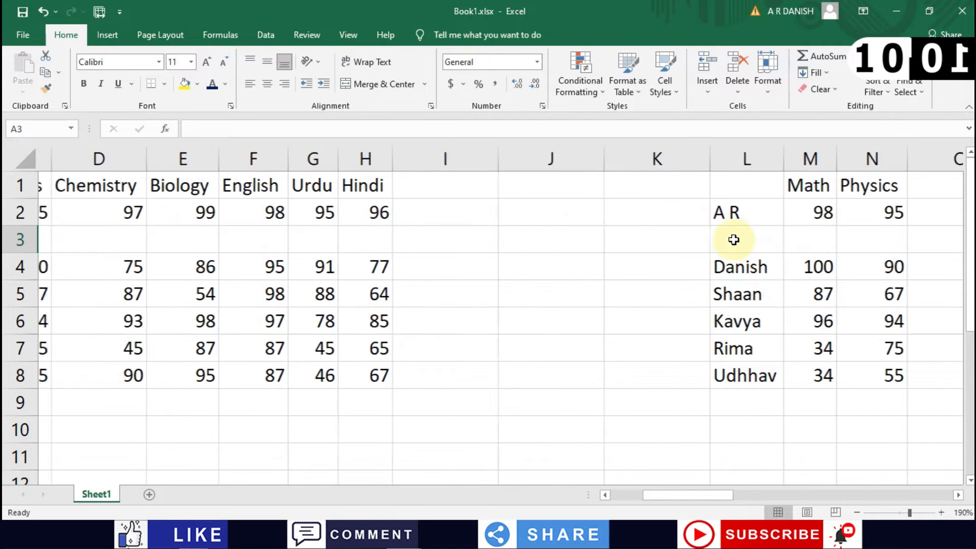
{"action": "scroll", "coordinate": [642, 239], "scroll_direction": "right", "scroll_amount": 4}
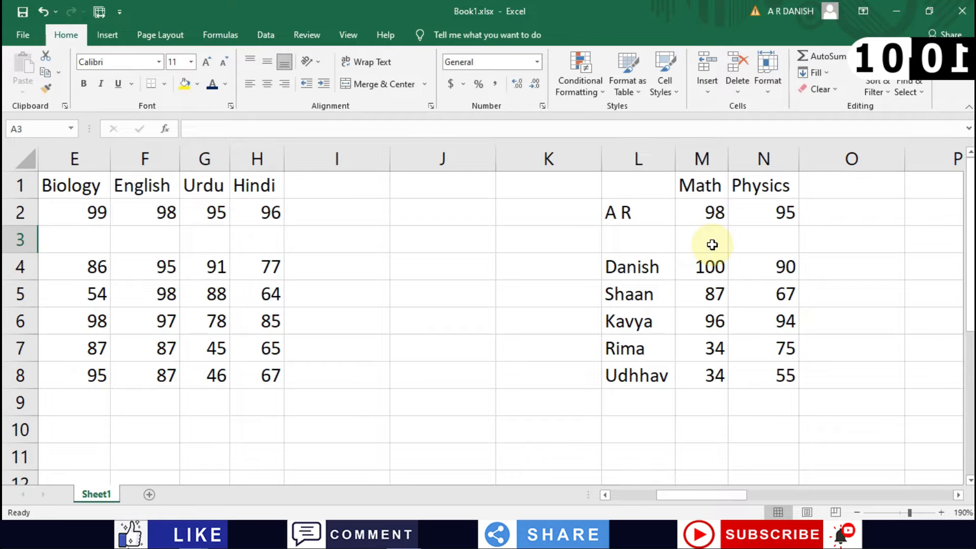
{"action": "scroll", "coordinate": [712, 244], "scroll_direction": "left", "scroll_amount": 4}
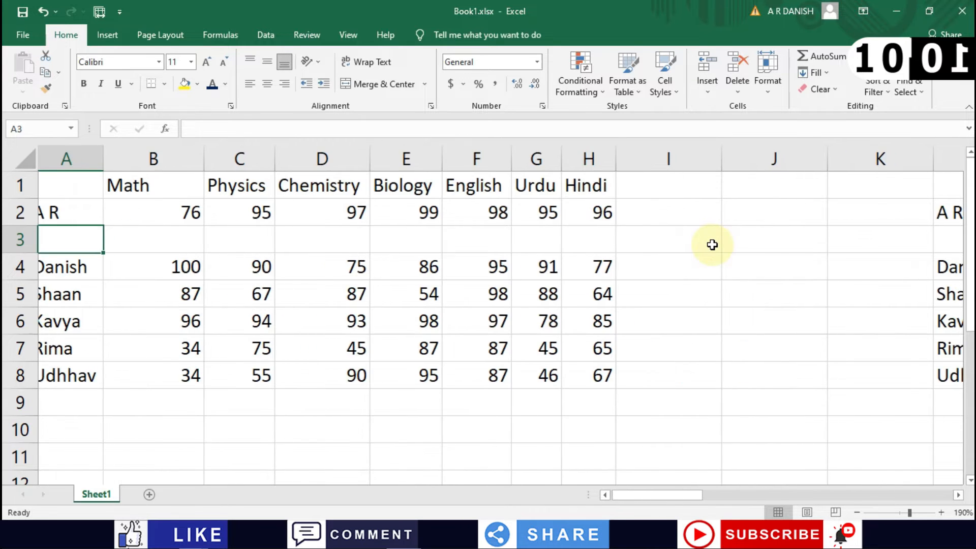
{"action": "scroll", "coordinate": [712, 244], "scroll_direction": "right", "scroll_amount": 11}
{"action": "scroll", "coordinate": [712, 246], "scroll_direction": "left", "scroll_amount": 9}
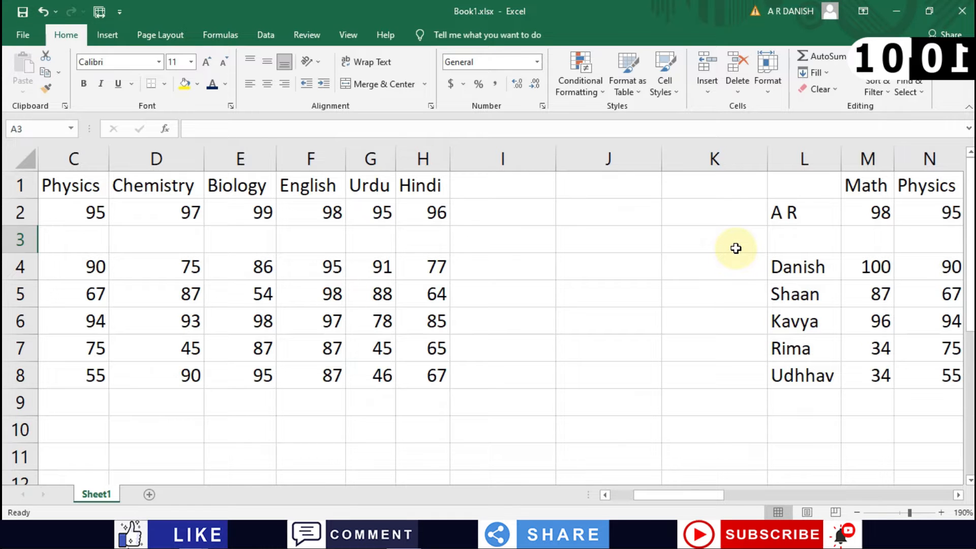
{"action": "scroll", "coordinate": [436, 233], "scroll_direction": "left", "scroll_amount": 2}
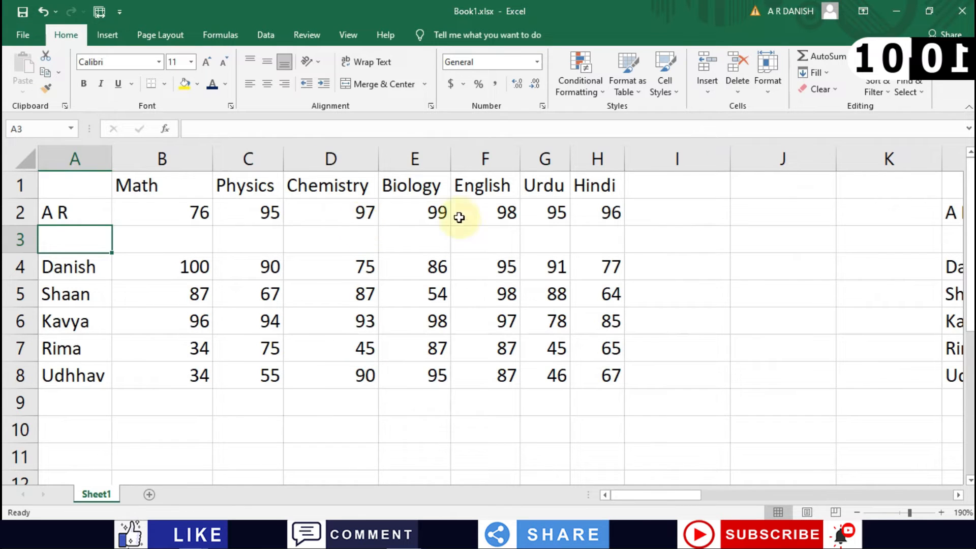
{"action": "scroll", "coordinate": [633, 249], "scroll_direction": "right", "scroll_amount": 5}
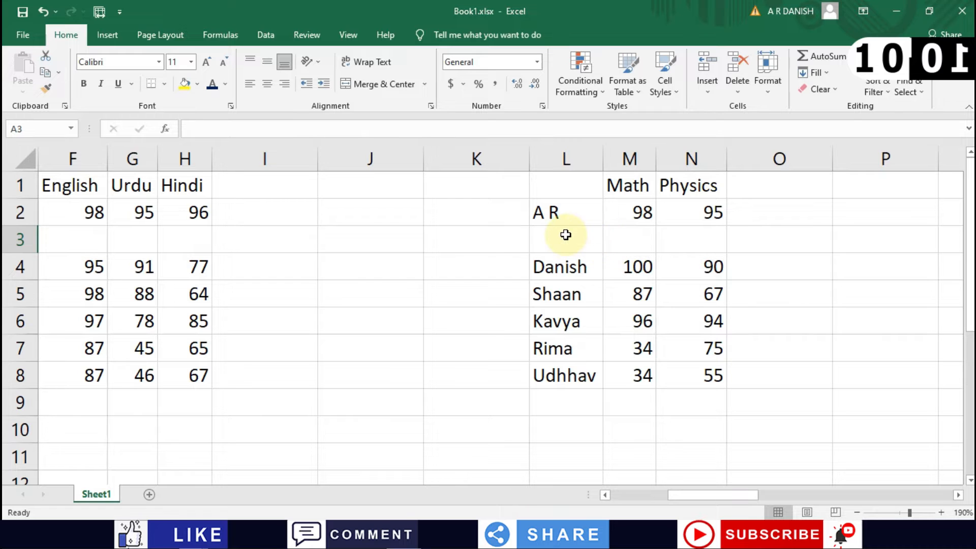
{"action": "scroll", "coordinate": [565, 235], "scroll_direction": "left", "scroll_amount": 1}
{"action": "scroll", "coordinate": [566, 235], "scroll_direction": "left", "scroll_amount": 3}
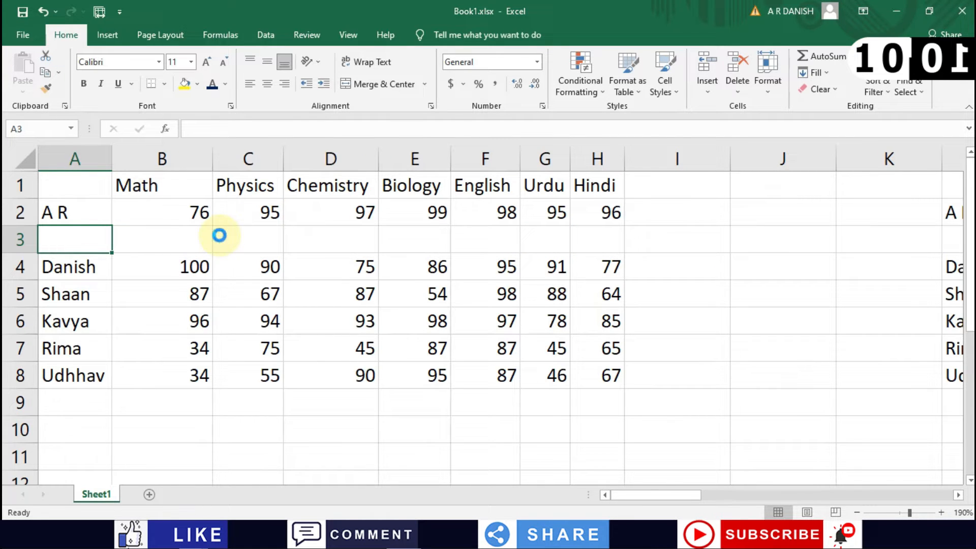
Undo the entire row insertion and select the Urdu mark in cell G3.
{"action": "key", "text": "ctrl+z"}
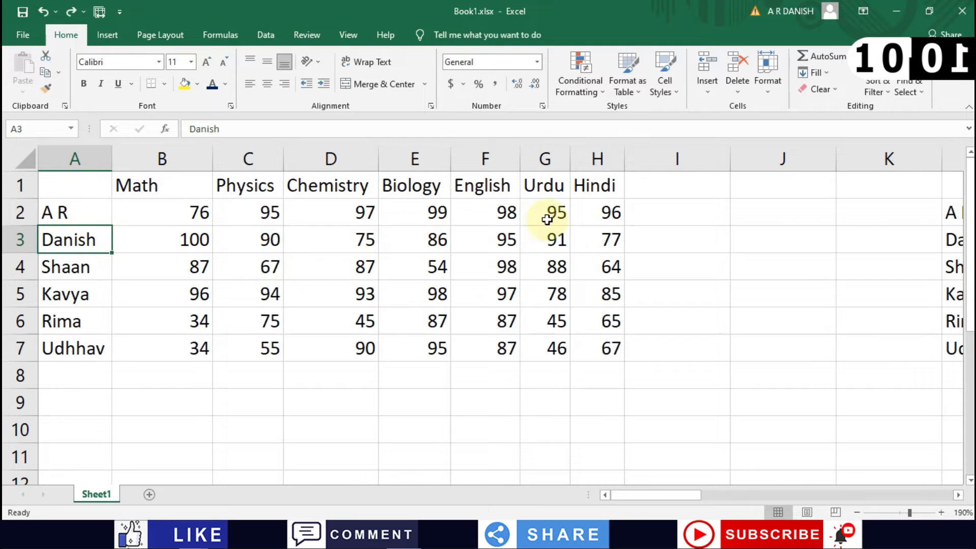
{"action": "left_click_drag", "start_coordinate": [361, 243], "coordinate": [88, 241]}
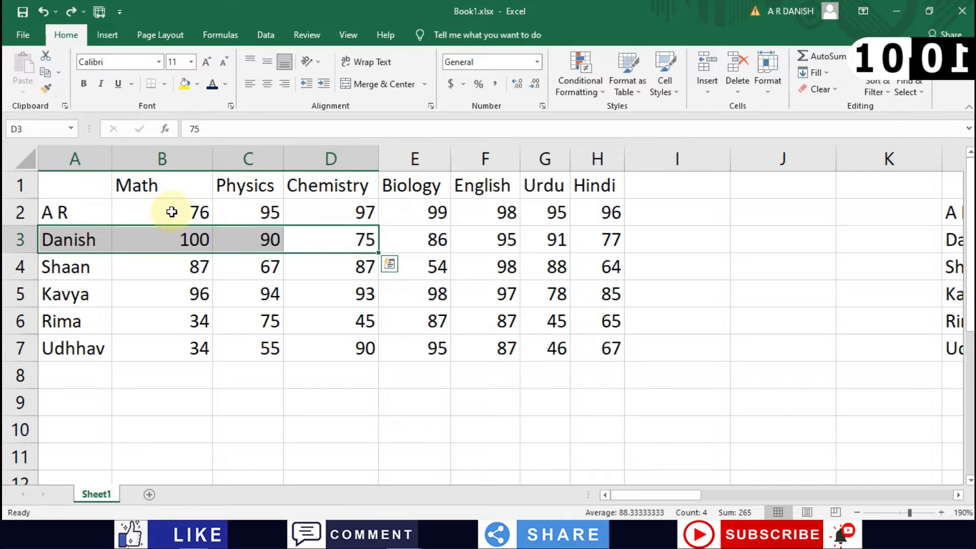
{"action": "left_click", "coordinate": [559, 248]}
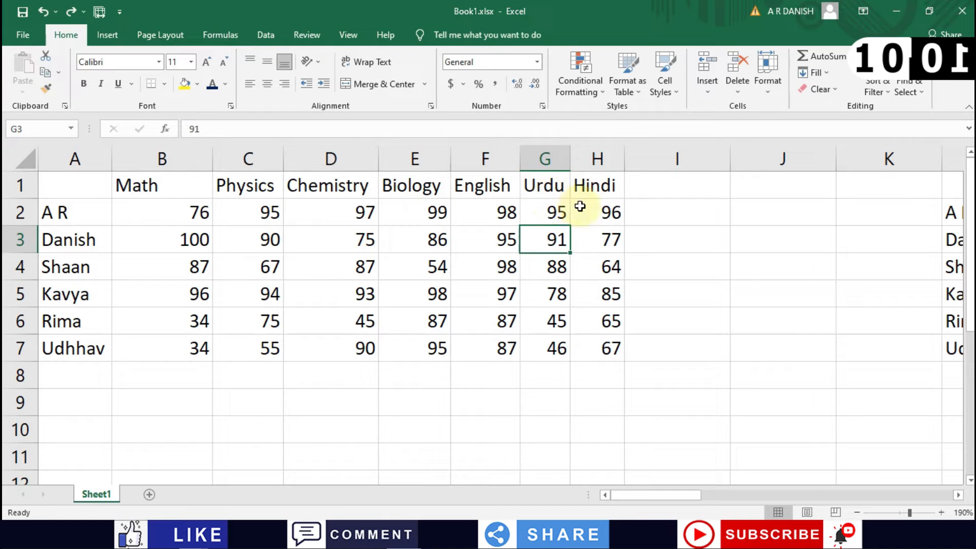
Insert blank cells over the third-row range A3:H3, shifting the existing cells down.
{"action": "left_click", "coordinate": [596, 234]}
{"action": "left_click_drag", "start_coordinate": [601, 240], "coordinate": [210, 244]}
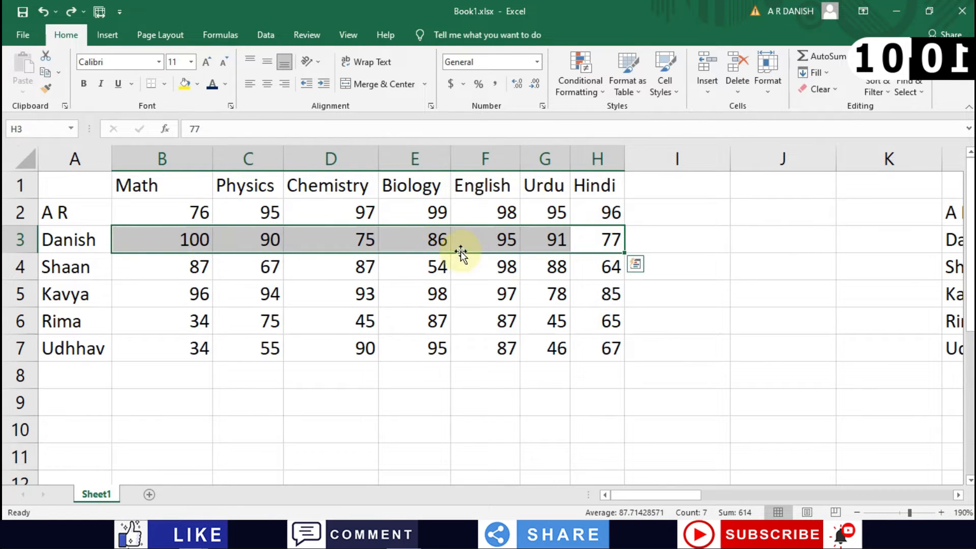
{"action": "left_click", "coordinate": [480, 249]}
{"action": "left_click", "coordinate": [620, 236]}
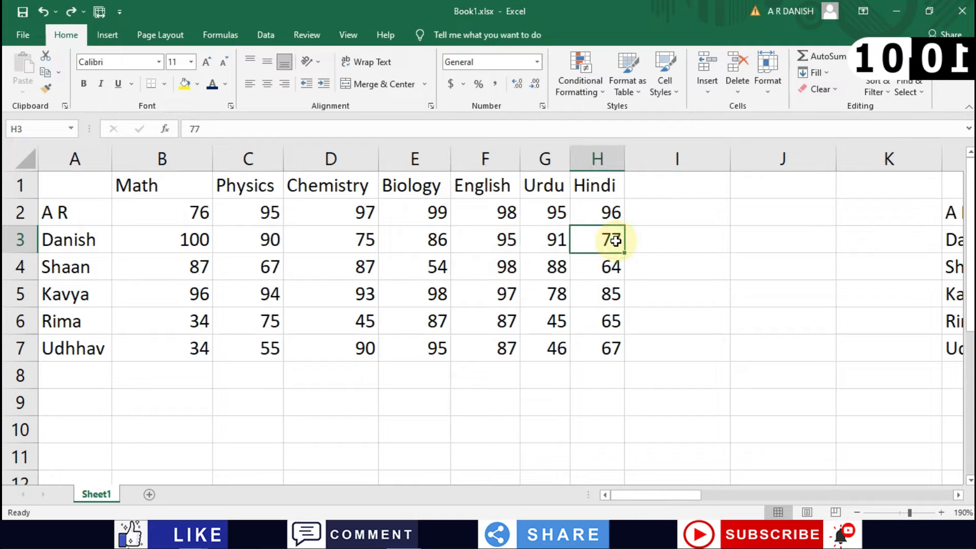
{"action": "left_click", "coordinate": [83, 242], "text": "shift"}
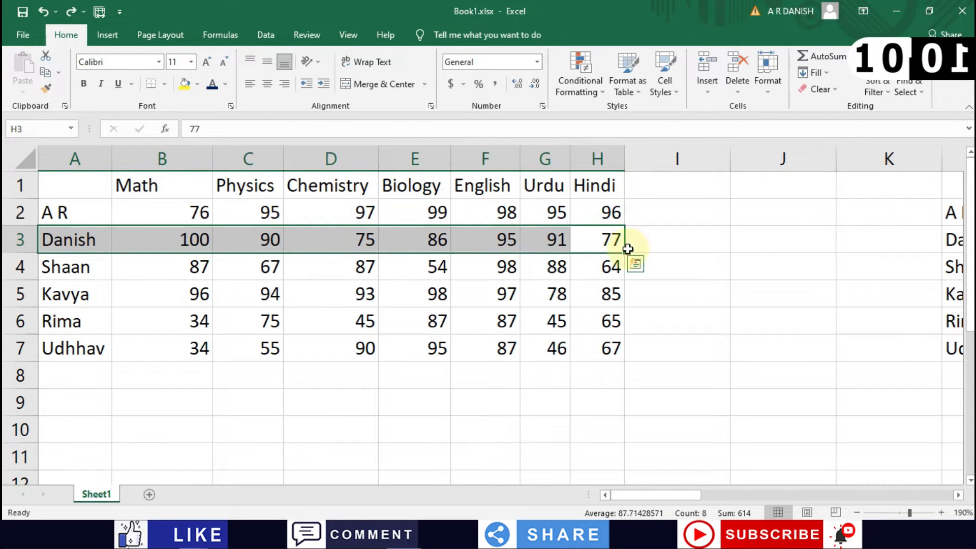
{"action": "right_click", "coordinate": [146, 243]}
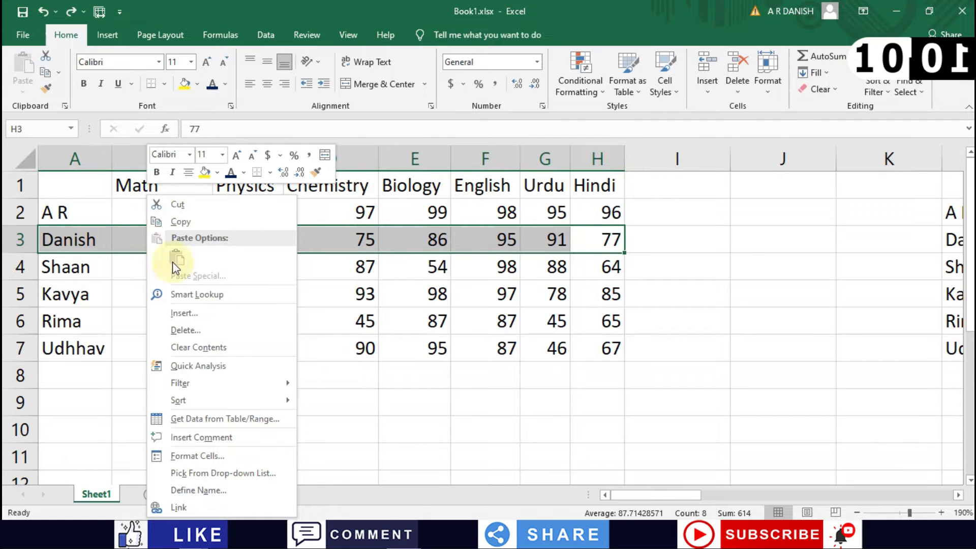
{"action": "left_click", "coordinate": [185, 314]}
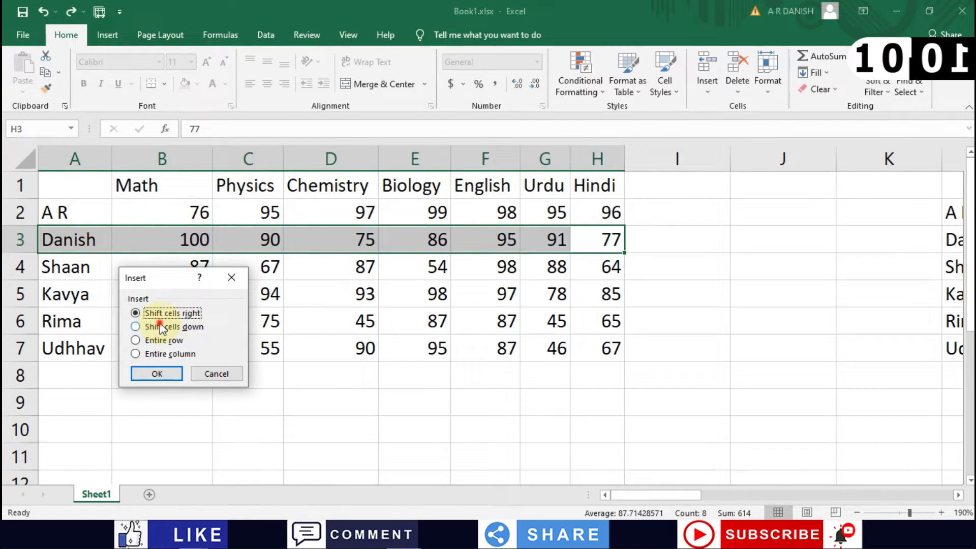
{"action": "left_click", "coordinate": [157, 375]}
Compare row 3 in both marks tables and undo the cell insertion at A3:H3.
{"action": "left_click", "coordinate": [359, 234]}
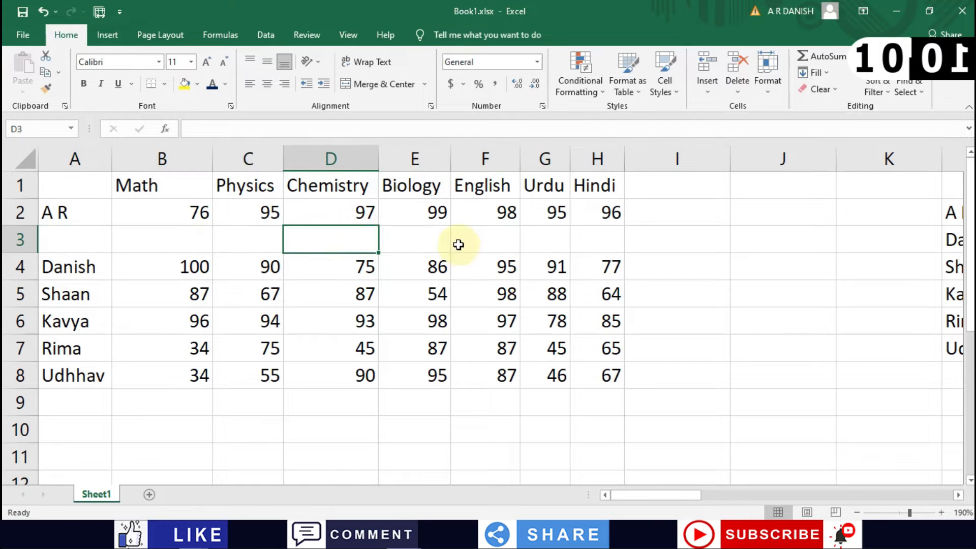
{"action": "scroll", "coordinate": [491, 252], "scroll_direction": "right", "scroll_amount": 5}
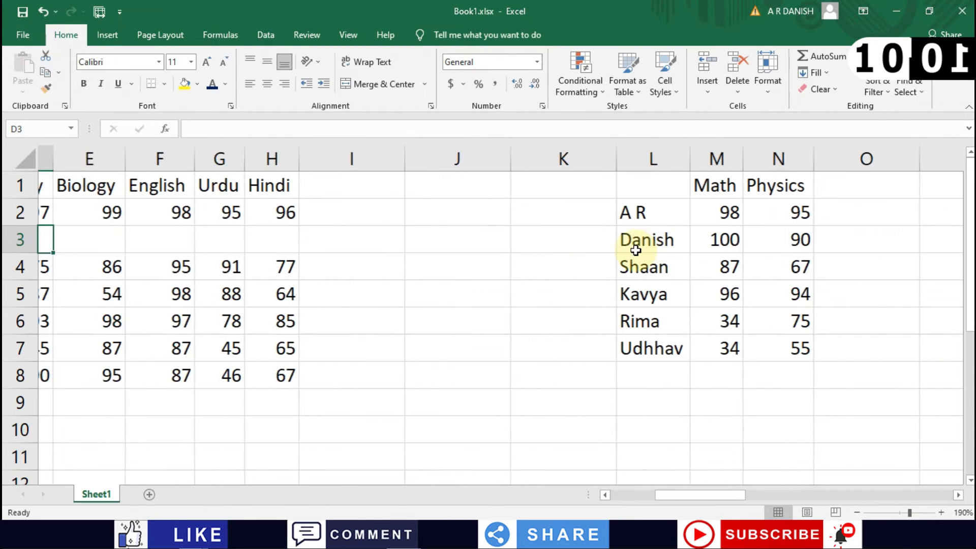
{"action": "scroll", "coordinate": [635, 250], "scroll_direction": "left", "scroll_amount": 3}
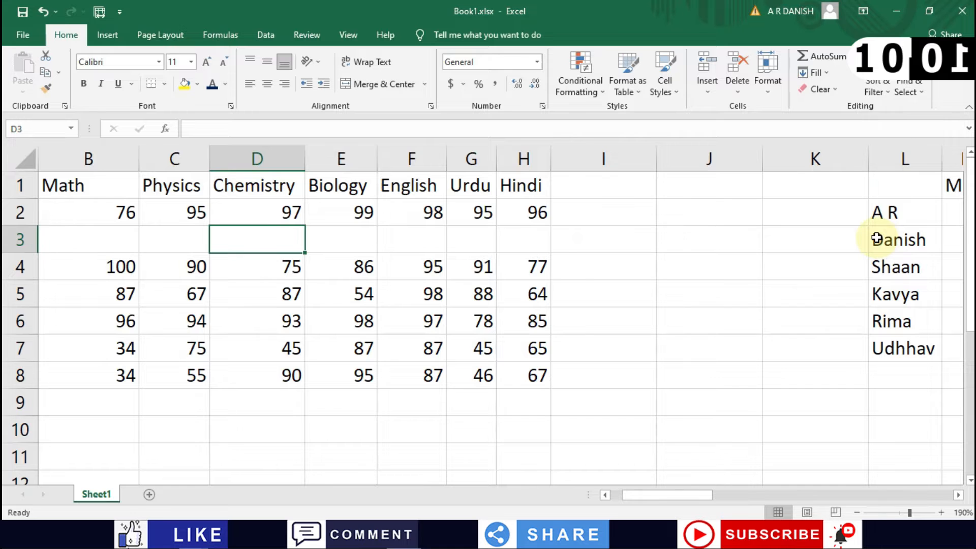
{"action": "scroll", "coordinate": [416, 231], "scroll_direction": "left", "scroll_amount": 2}
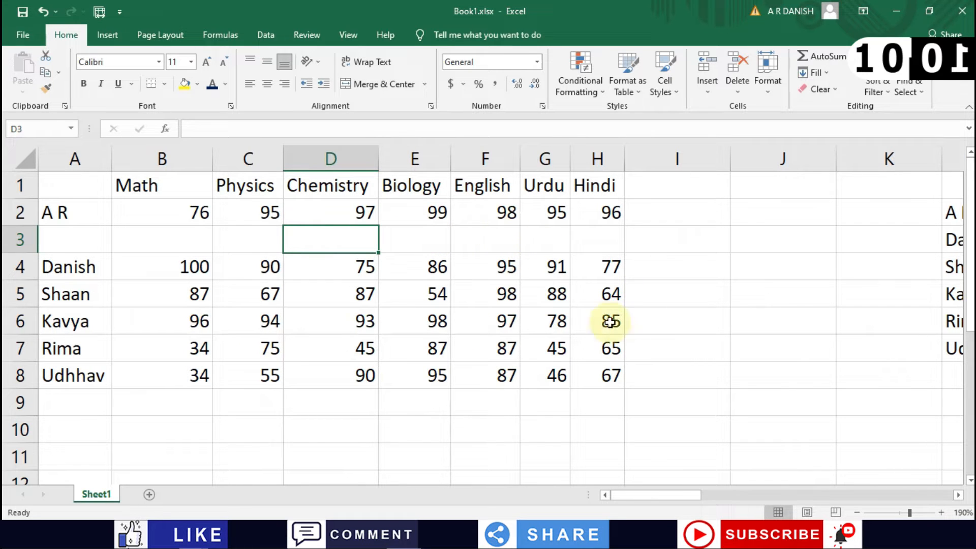
{"action": "left_click", "coordinate": [610, 378]}
{"action": "key", "text": "ctrl+a"}
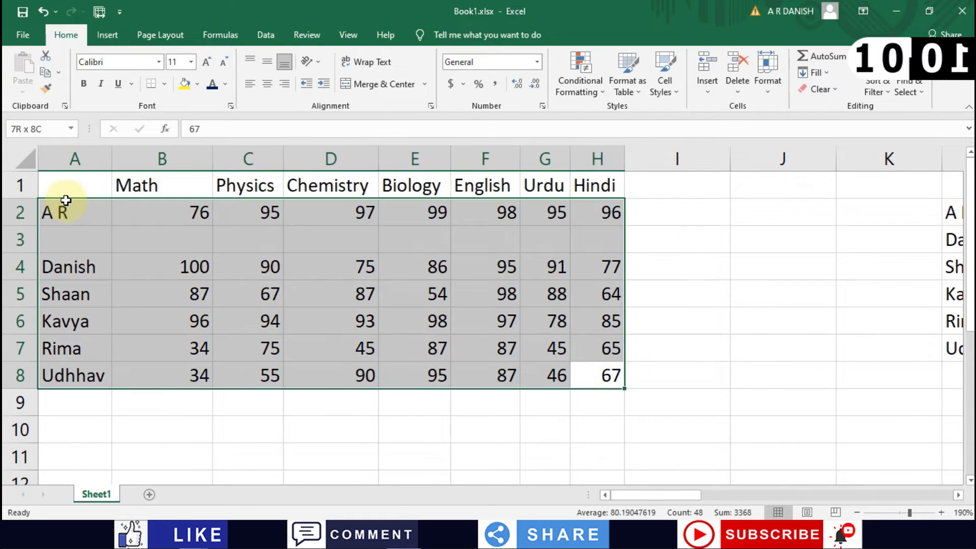
{"action": "left_click", "coordinate": [109, 233]}
{"action": "key", "text": "ctrl+z"}
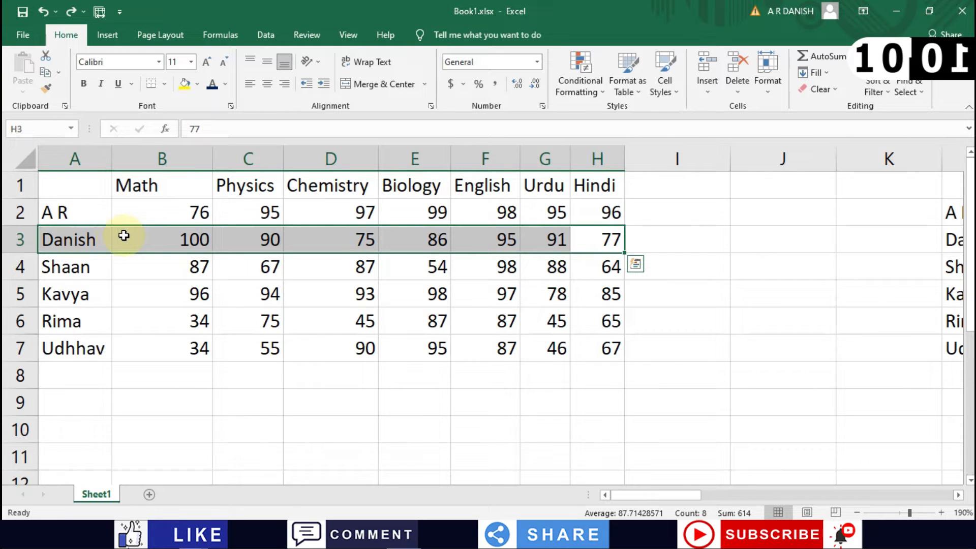
Insert blank cells over the whole first marks table, A1:H7, shifting the existing cells down.
{"action": "left_click_drag", "start_coordinate": [612, 347], "coordinate": [78, 181]}
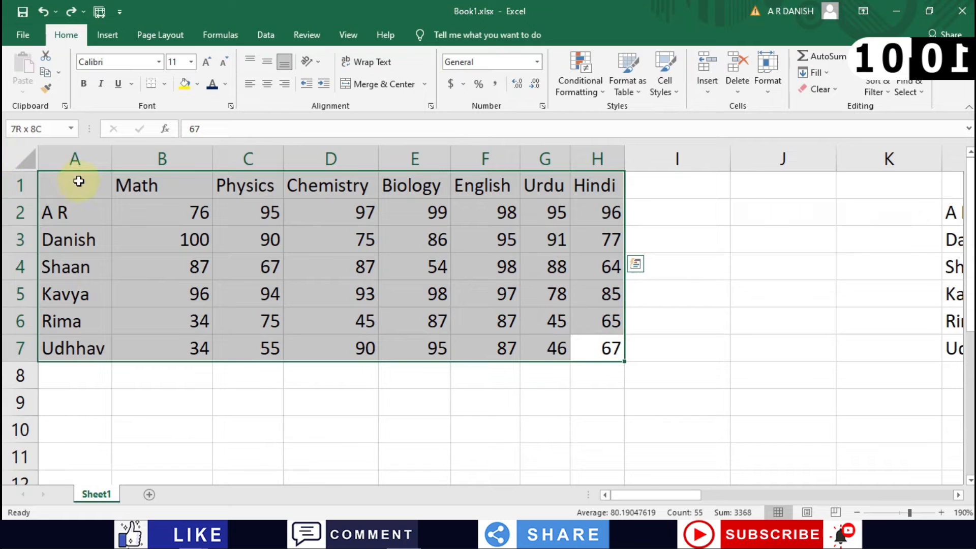
{"action": "right_click", "coordinate": [146, 197]}
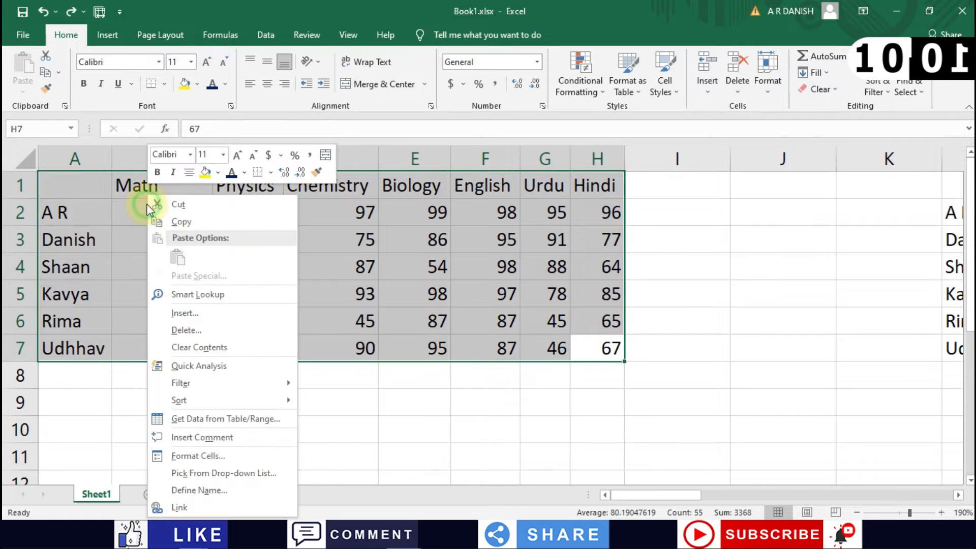
{"action": "left_click", "coordinate": [183, 313]}
{"action": "left_click", "coordinate": [174, 331]}
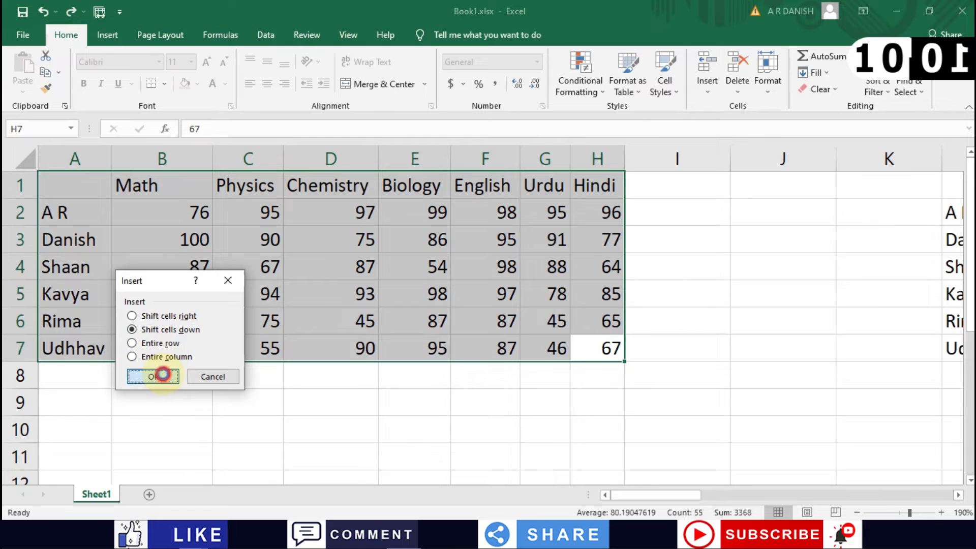
{"action": "left_click", "coordinate": [162, 374]}
Check the positions of both marks tables and undo the cell insertion at A1:H7.
{"action": "scroll", "coordinate": [375, 275], "scroll_direction": "down", "scroll_amount": 1}
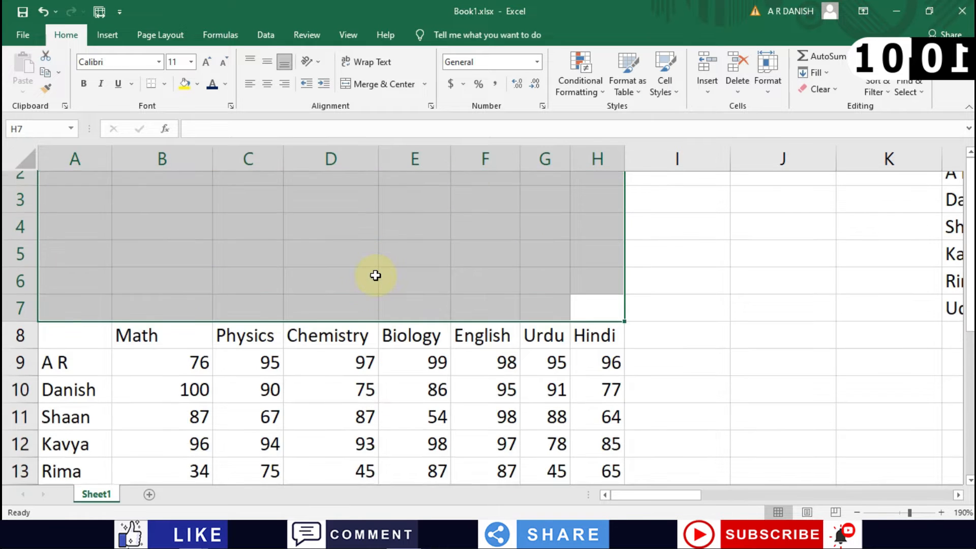
{"action": "scroll", "coordinate": [338, 277], "scroll_direction": "up", "scroll_amount": 1}
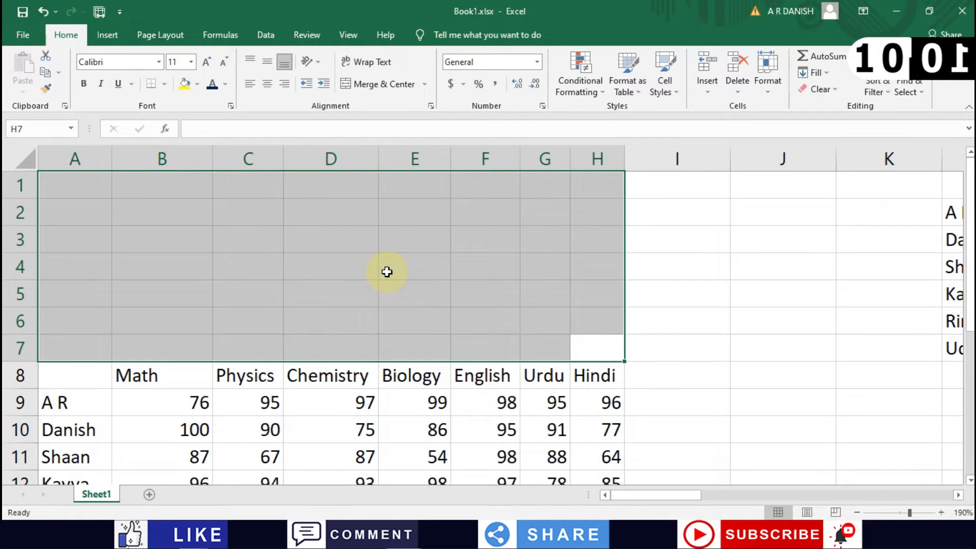
{"action": "scroll", "coordinate": [719, 268], "scroll_direction": "right", "scroll_amount": 3}
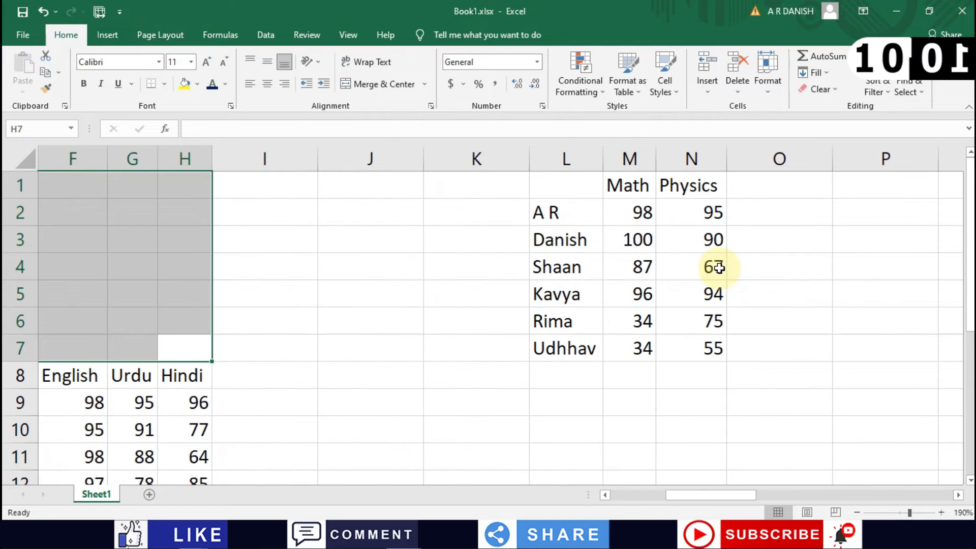
{"action": "scroll", "coordinate": [477, 265], "scroll_direction": "left", "scroll_amount": 3}
{"action": "scroll", "coordinate": [431, 276], "scroll_direction": "down", "scroll_amount": 3}
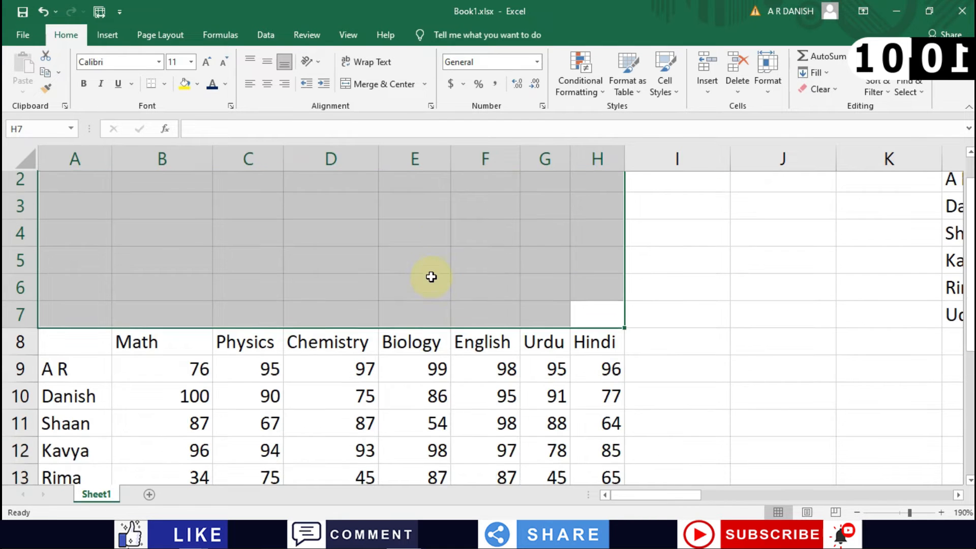
{"action": "key", "text": "ctrl+a"}
{"action": "scroll", "coordinate": [432, 276], "scroll_direction": "up", "scroll_amount": 3}
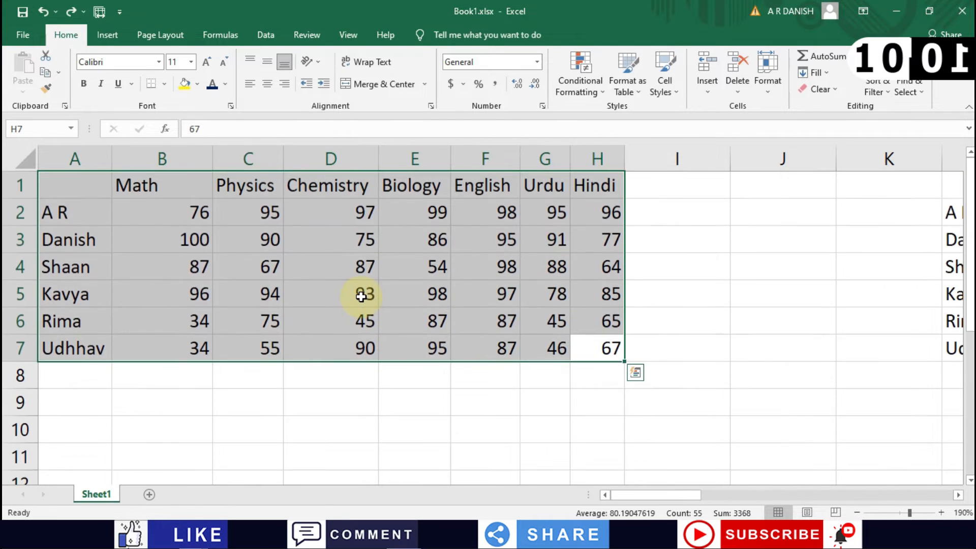
Select the name cell A3 and the whole of row 3 to compare a single cell with an entire row.
{"action": "left_click", "coordinate": [300, 283]}
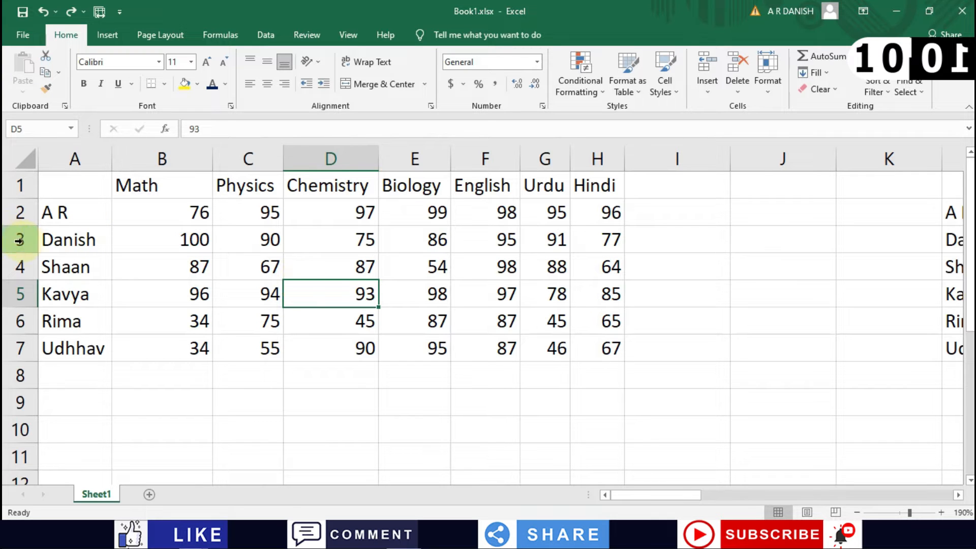
{"action": "left_click", "coordinate": [66, 248]}
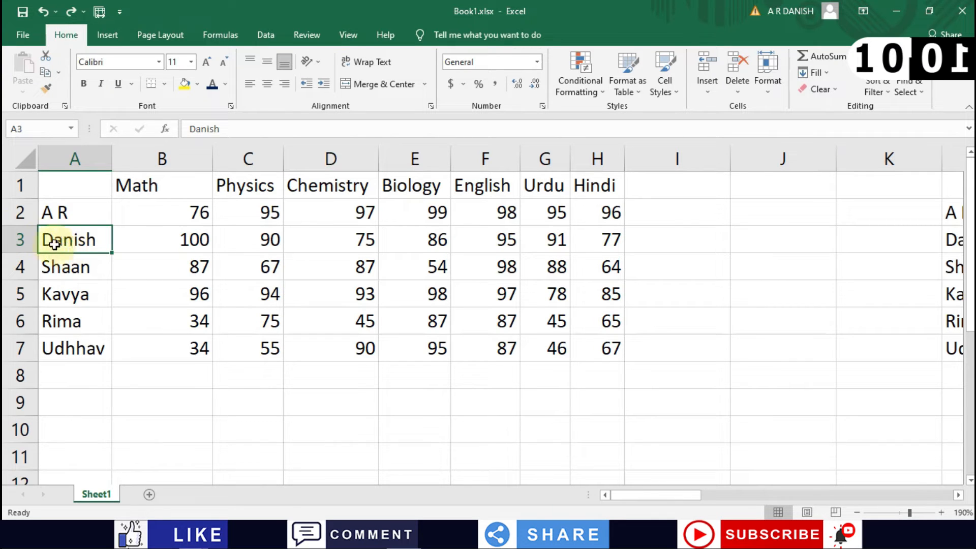
{"action": "left_click", "coordinate": [33, 239]}
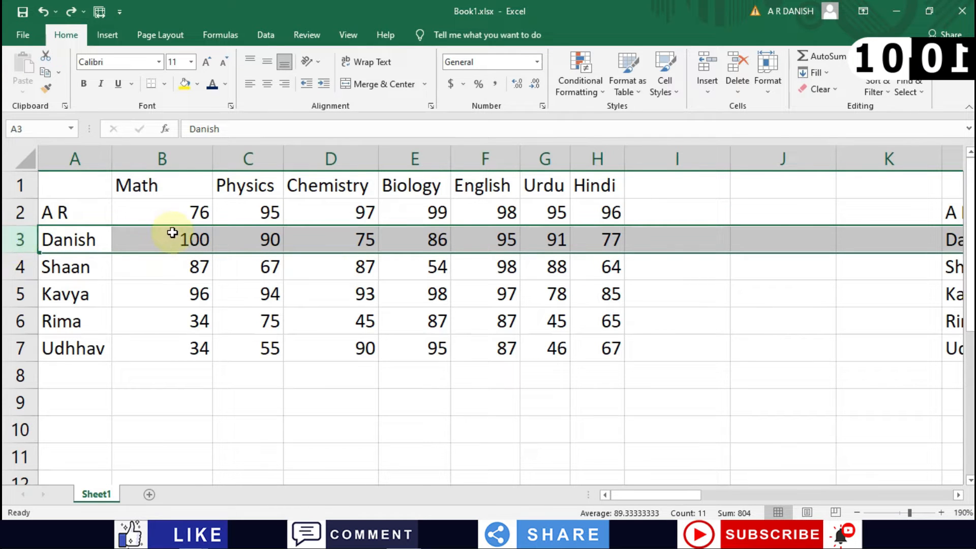
Insert a blank cell at the Physics header in C1, shifting cells right, and undo the insertion.
{"action": "left_click", "coordinate": [180, 187]}
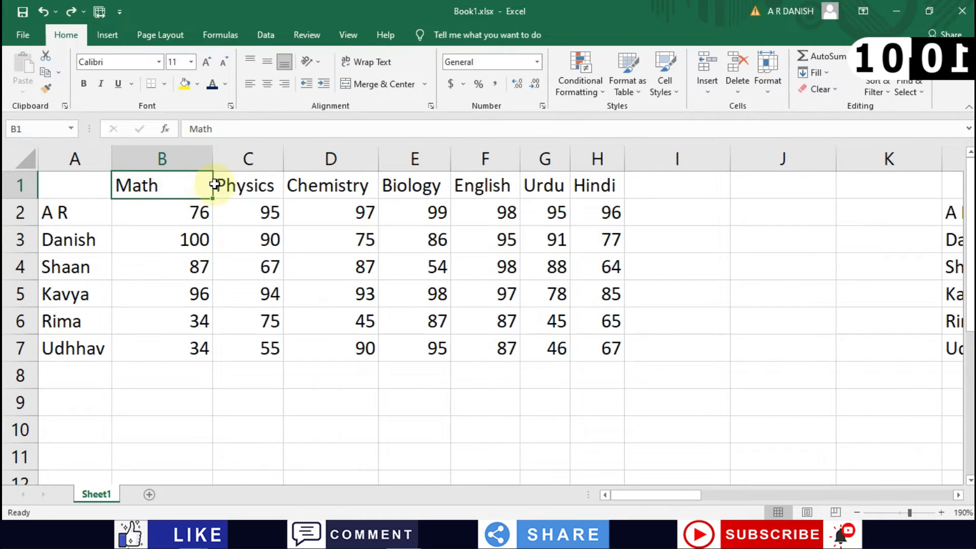
{"action": "left_click", "coordinate": [245, 181]}
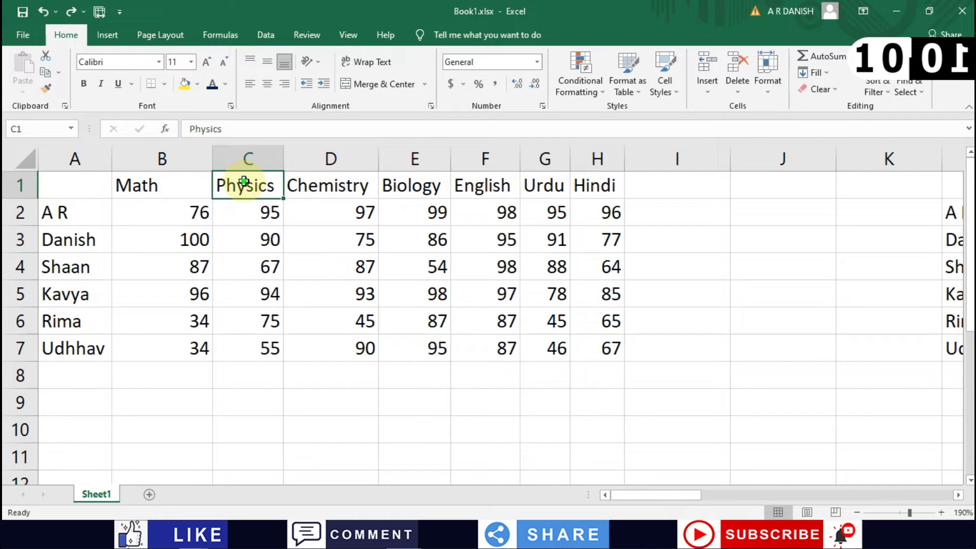
{"action": "right_click", "coordinate": [244, 182]}
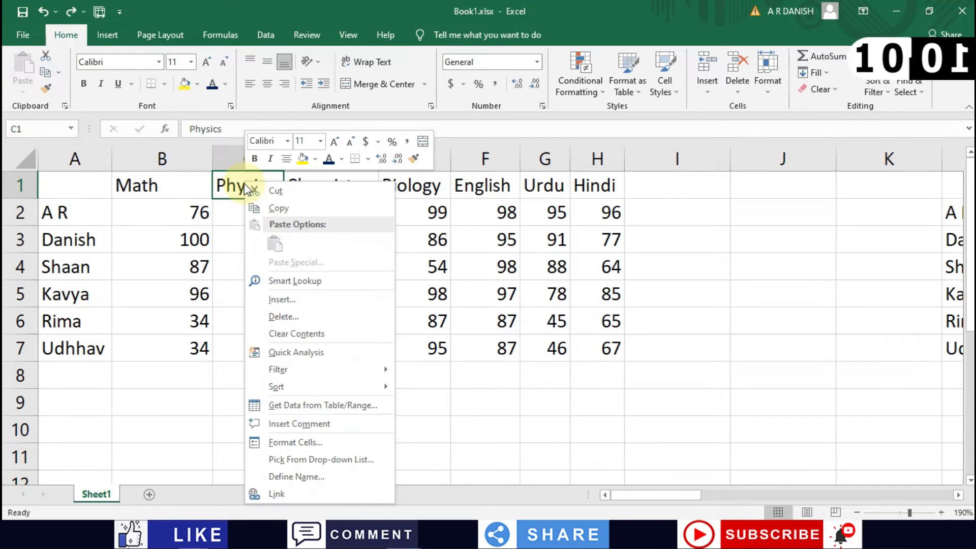
{"action": "left_click", "coordinate": [281, 300]}
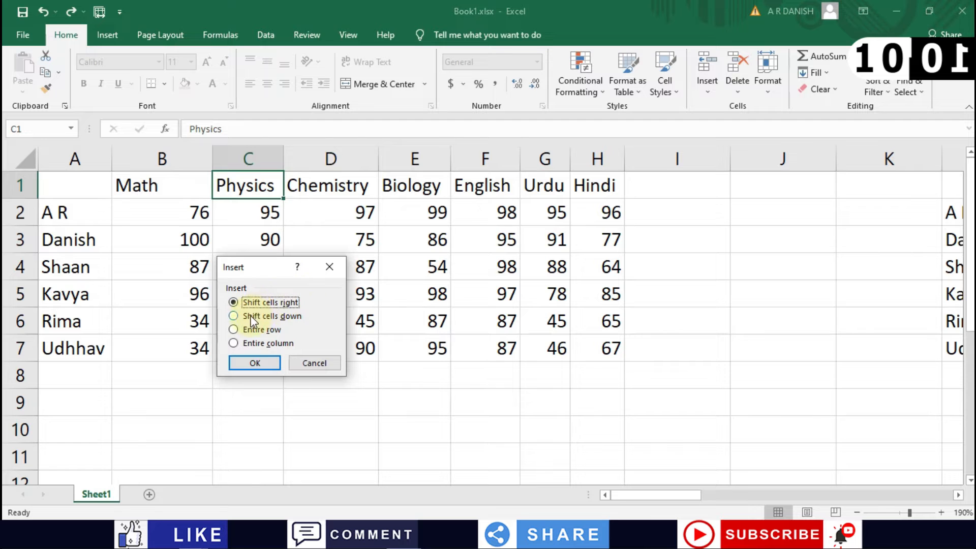
{"action": "left_click", "coordinate": [255, 363]}
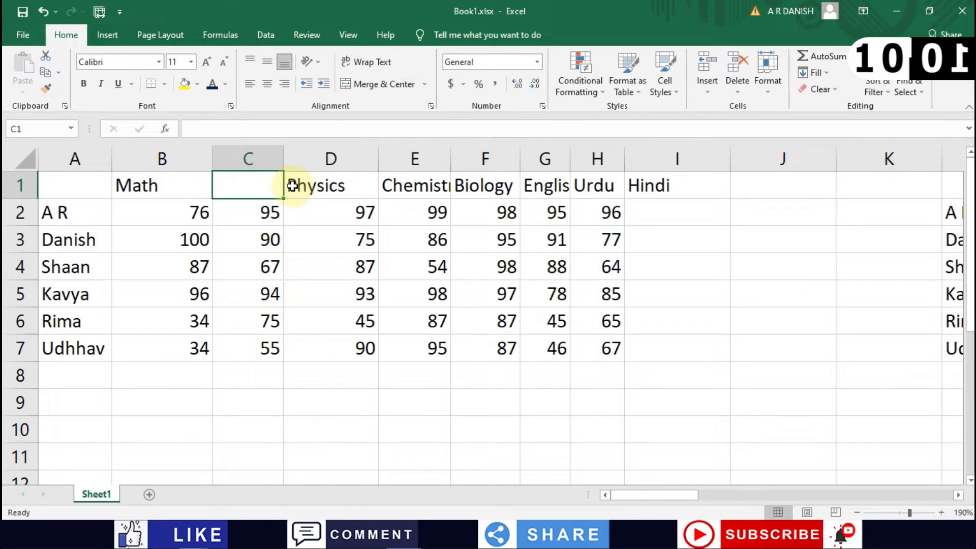
{"action": "key", "text": "ctrl+z"}
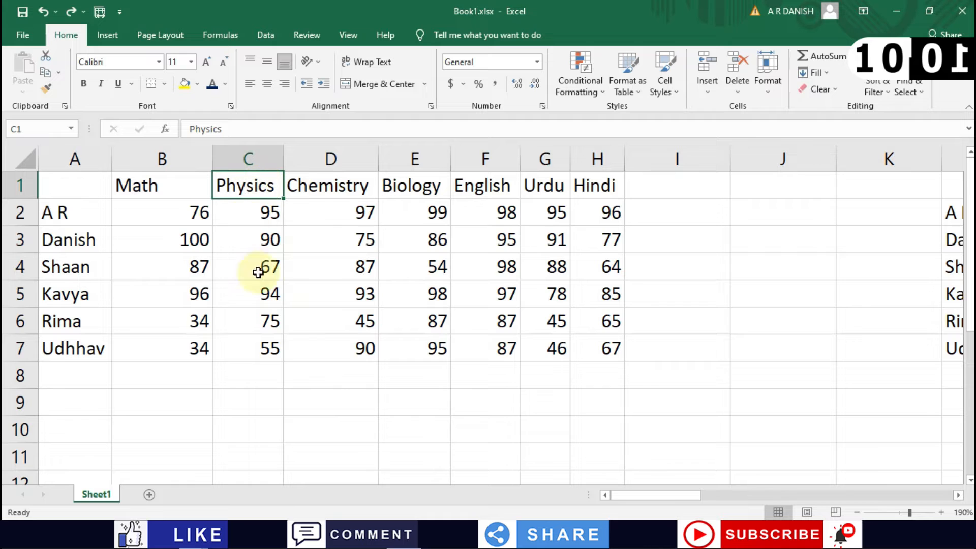
Insert an entire blank column at cell C1, between the Math and Physics columns.
{"action": "right_click", "coordinate": [253, 190]}
{"action": "left_click", "coordinate": [309, 307]}
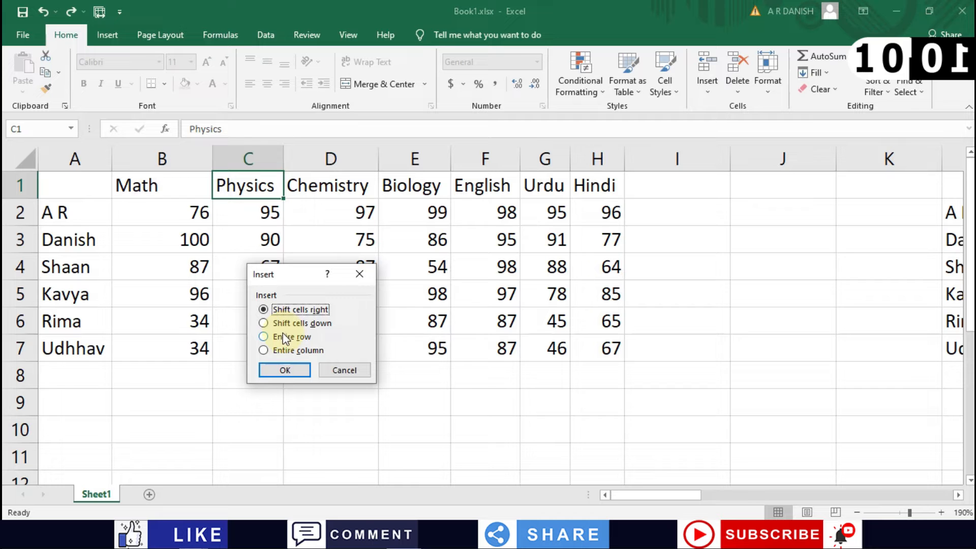
{"action": "left_click", "coordinate": [272, 370]}
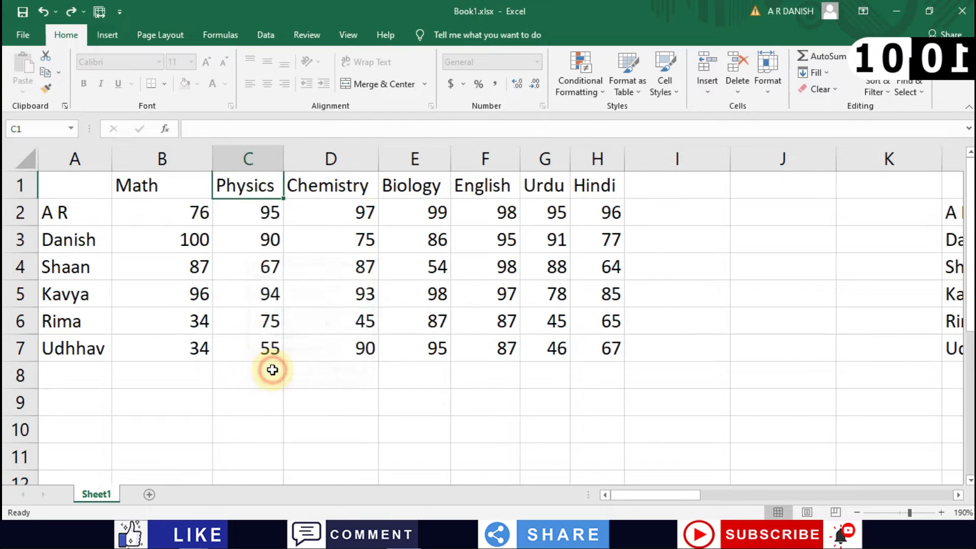
Examine the blank column C down the sheet and the position of the second marks table.
{"action": "scroll", "coordinate": [249, 255], "scroll_direction": "down", "scroll_amount": 8}
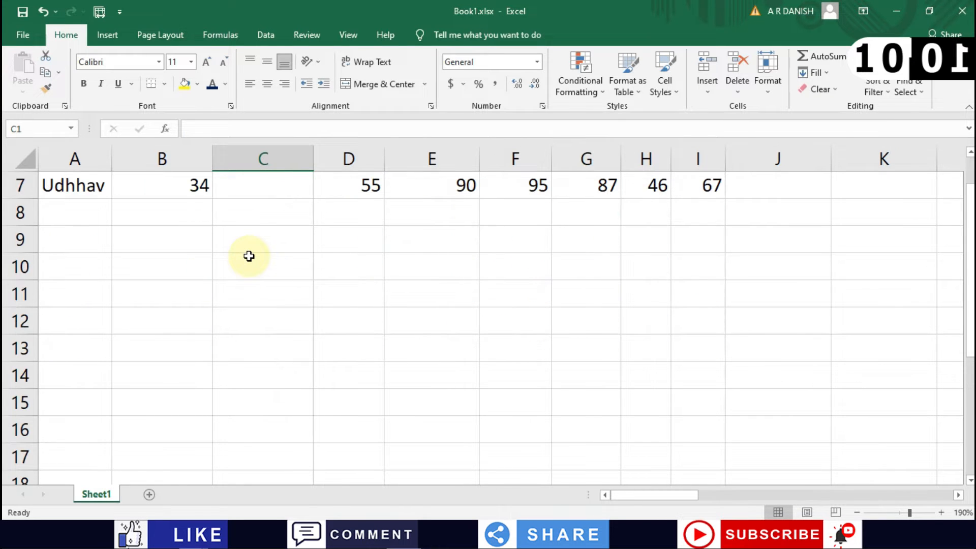
{"action": "scroll", "coordinate": [249, 255], "scroll_direction": "up", "scroll_amount": 5}
{"action": "scroll", "coordinate": [249, 255], "scroll_direction": "up", "scroll_amount": 3}
{"action": "scroll", "coordinate": [248, 255], "scroll_direction": "down", "scroll_amount": 10}
{"action": "scroll", "coordinate": [248, 256], "scroll_direction": "up", "scroll_amount": 10}
{"action": "scroll", "coordinate": [248, 256], "scroll_direction": "down", "scroll_amount": 20}
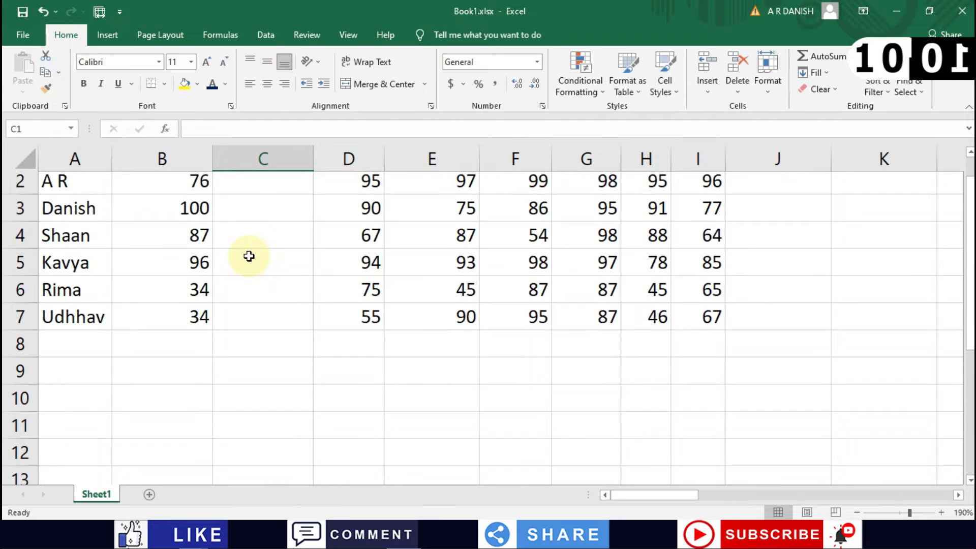
{"action": "scroll", "coordinate": [248, 256], "scroll_direction": "up", "scroll_amount": 20}
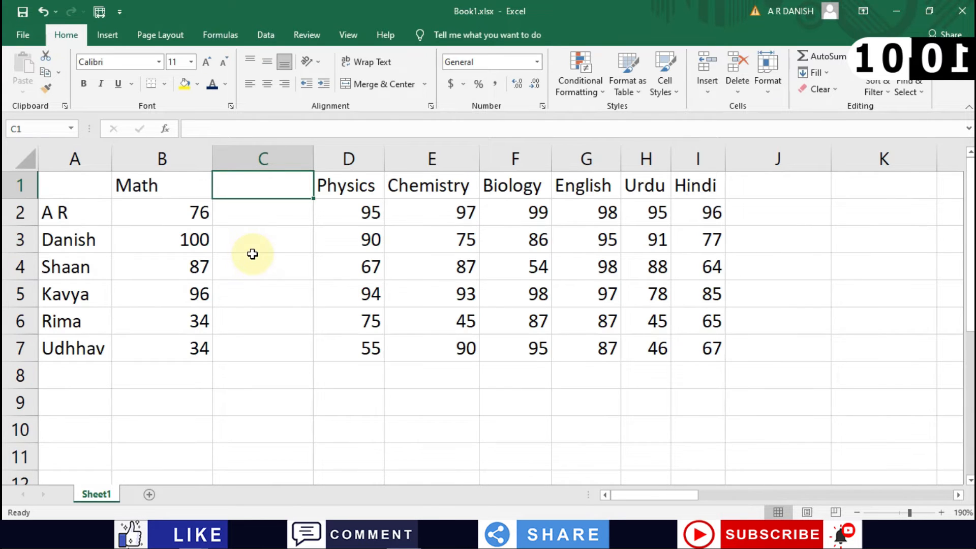
{"action": "left_click", "coordinate": [264, 246]}
{"action": "scroll", "coordinate": [262, 293], "scroll_direction": "down", "scroll_amount": 2}
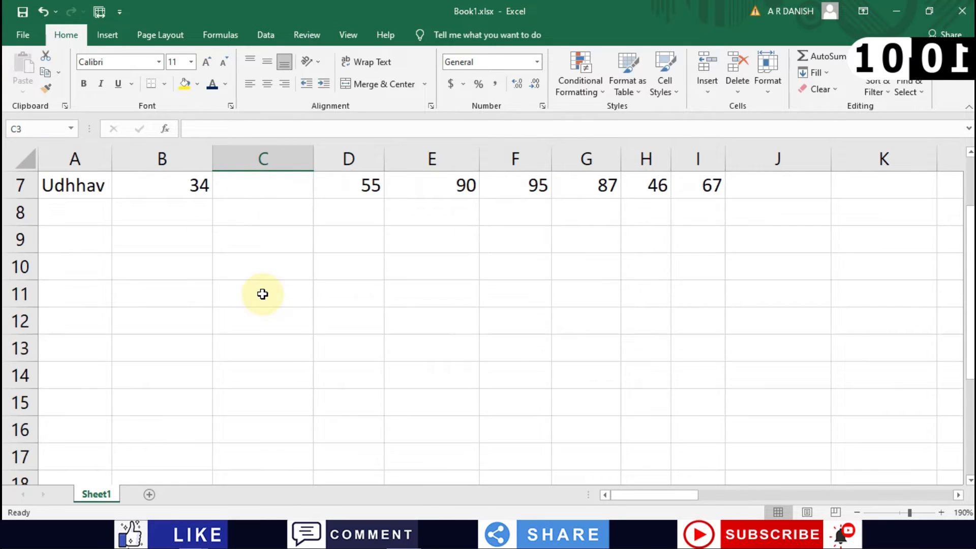
{"action": "scroll", "coordinate": [405, 291], "scroll_direction": "right", "scroll_amount": 3}
{"action": "scroll", "coordinate": [516, 283], "scroll_direction": "right", "scroll_amount": 2}
{"action": "scroll", "coordinate": [517, 281], "scroll_direction": "up", "scroll_amount": 2}
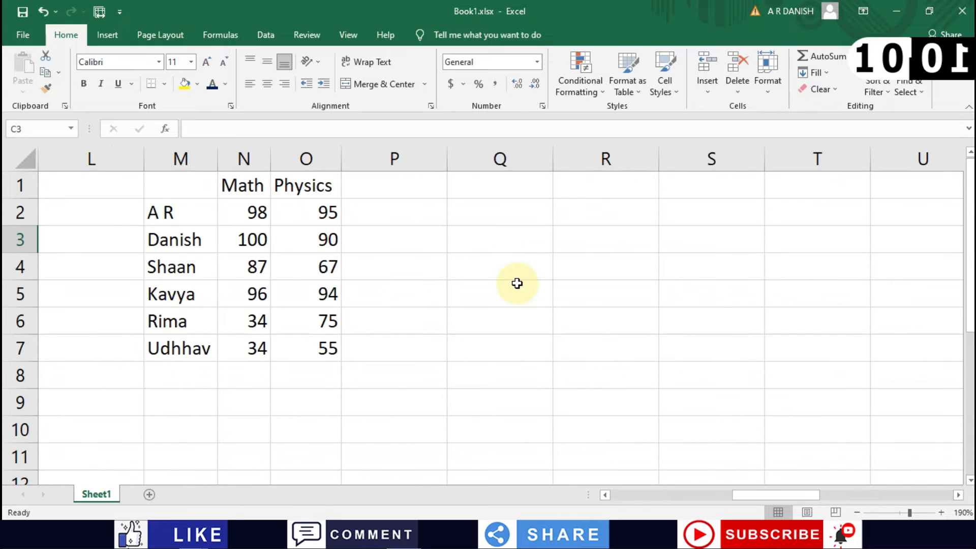
Undo the insertion of the entire blank column between Math and Physics.
{"action": "scroll", "coordinate": [405, 283], "scroll_direction": "left", "scroll_amount": 4}
{"action": "scroll", "coordinate": [253, 370], "scroll_direction": "down", "scroll_amount": 2}
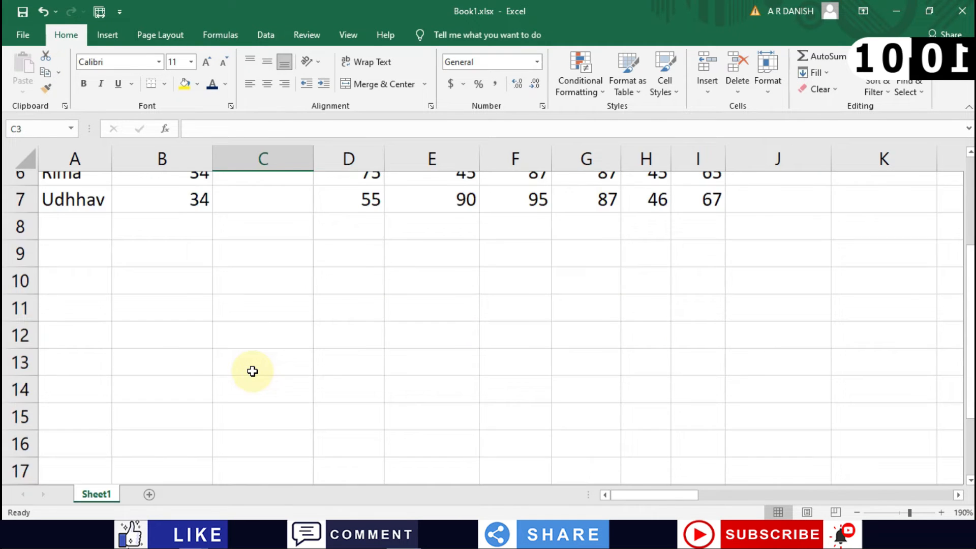
{"action": "scroll", "coordinate": [252, 371], "scroll_direction": "up", "scroll_amount": 2}
{"action": "key", "text": "ctrl+z"}
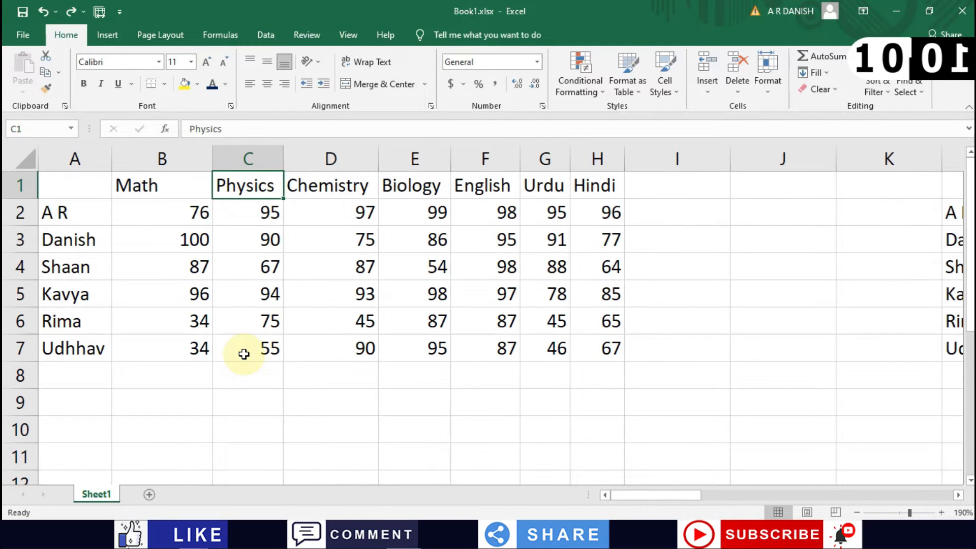
Insert blank cells at C1:C7 in the first marks table, shifting the existing cells right.
{"action": "left_click", "coordinate": [261, 358]}
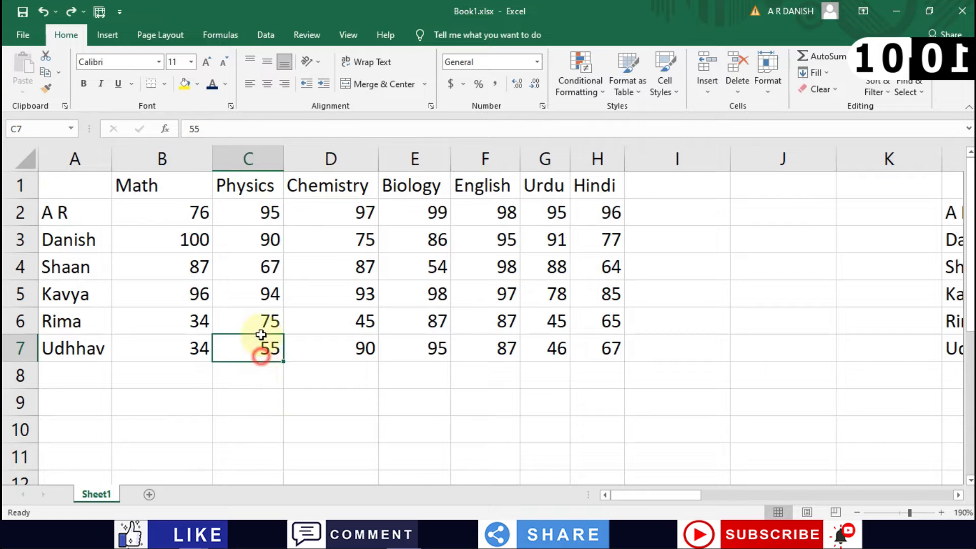
{"action": "left_click", "coordinate": [268, 190], "text": "shift"}
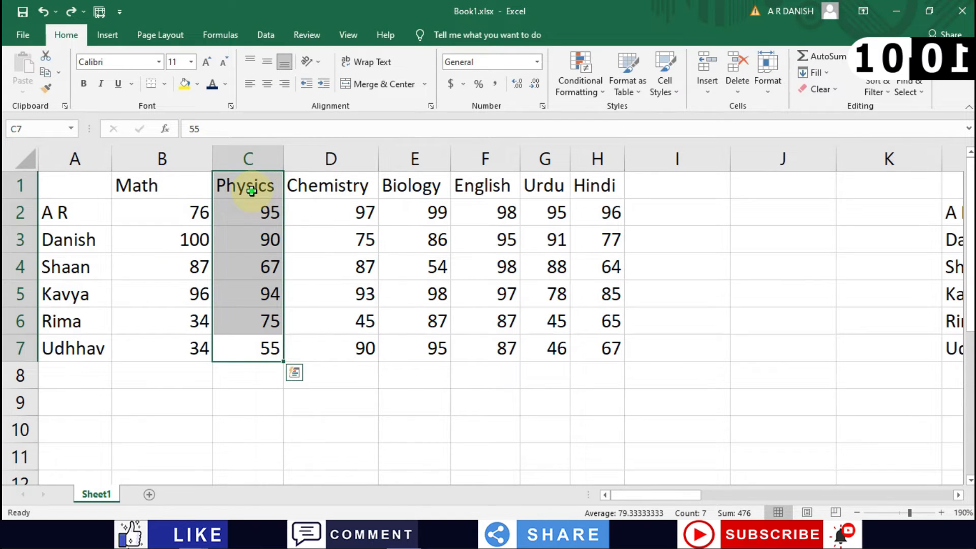
{"action": "right_click", "coordinate": [251, 191]}
{"action": "left_click", "coordinate": [282, 306]}
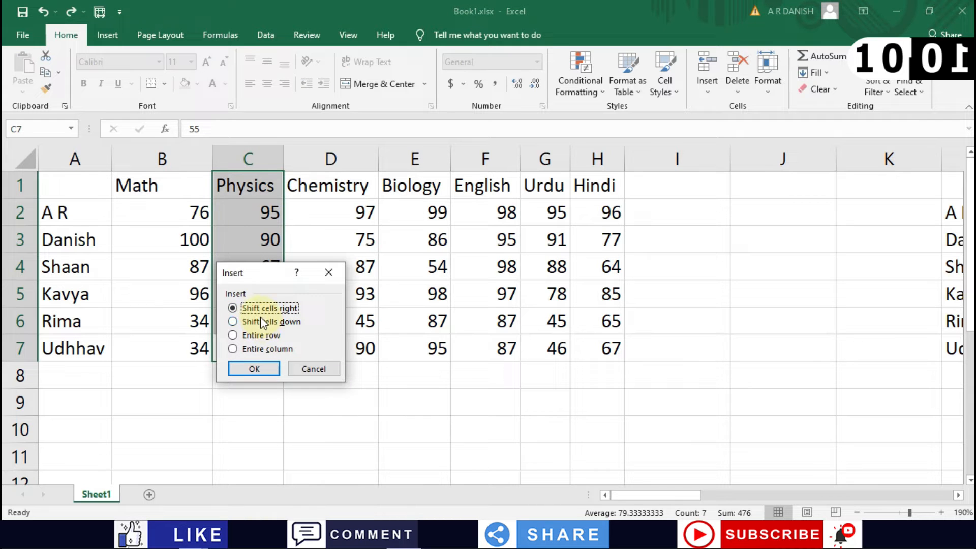
{"action": "left_click", "coordinate": [260, 367]}
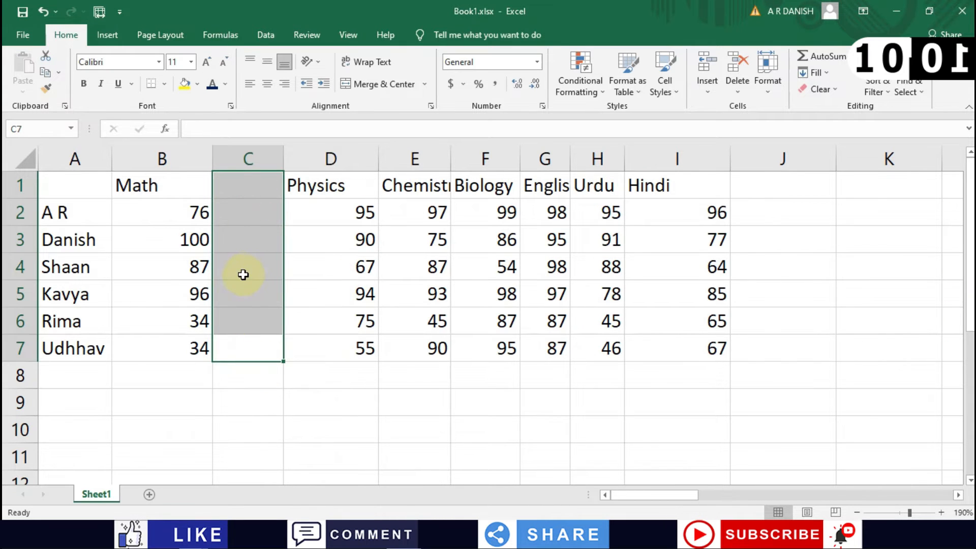
{"action": "left_click", "coordinate": [252, 310]}
{"action": "scroll", "coordinate": [256, 359], "scroll_direction": "down", "scroll_amount": 2}
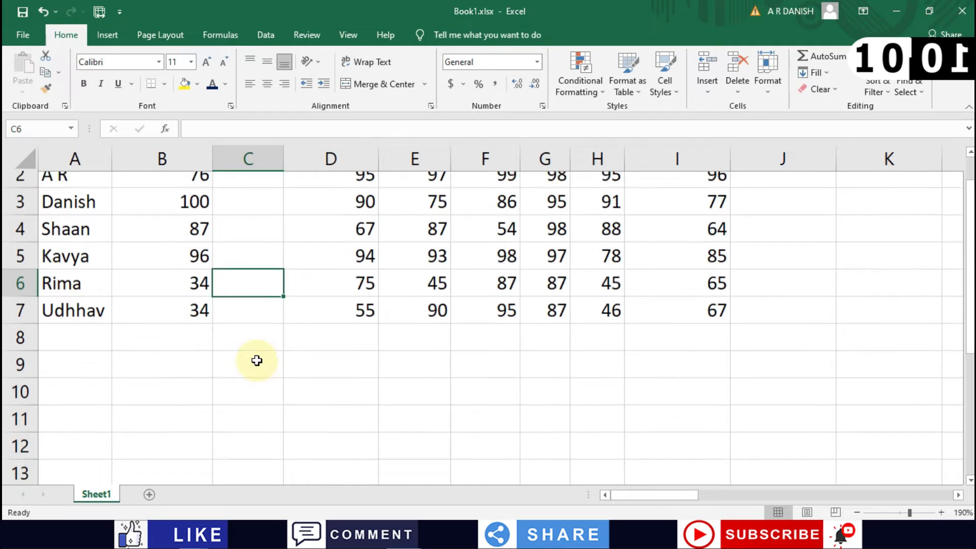
{"action": "scroll", "coordinate": [203, 384], "scroll_direction": "down", "scroll_amount": 2}
{"action": "scroll", "coordinate": [203, 383], "scroll_direction": "up", "scroll_amount": 4}
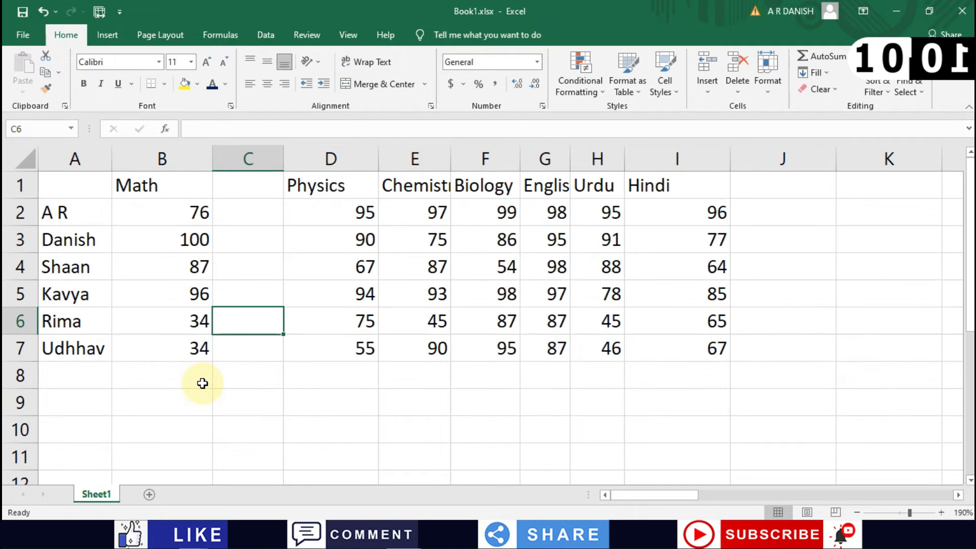
Select the entire column C and examine how far it extends down the sheet compared with the inserted cells.
{"action": "left_click", "coordinate": [312, 344]}
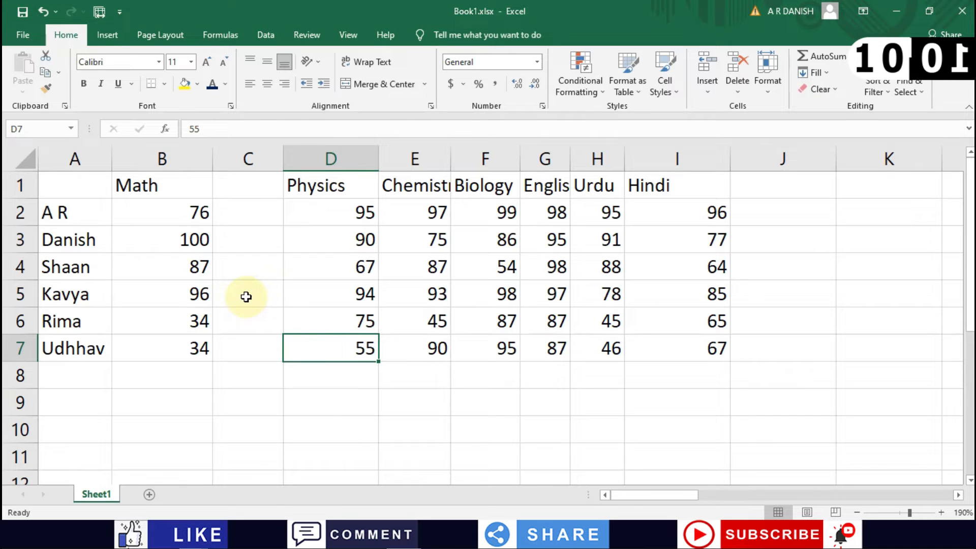
{"action": "left_click", "coordinate": [246, 187]}
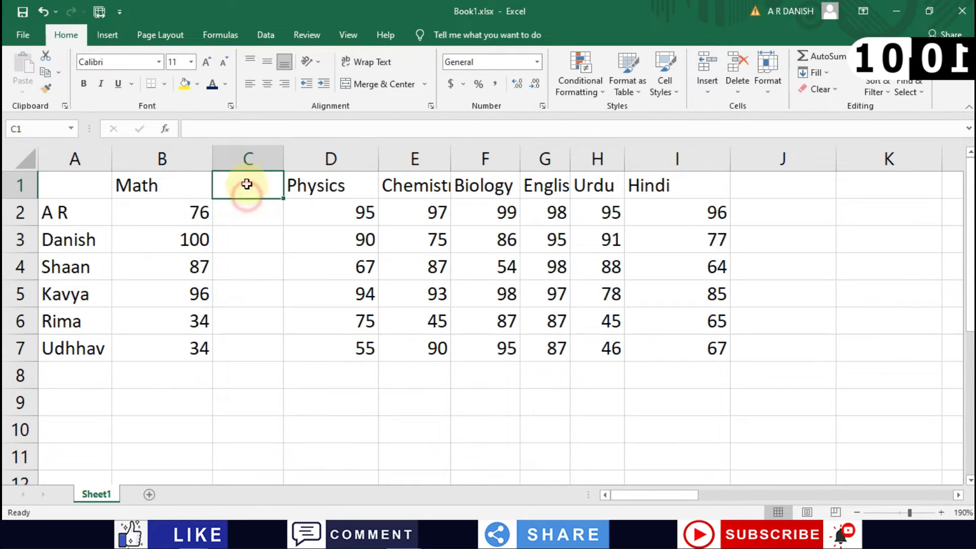
{"action": "left_click", "coordinate": [249, 159]}
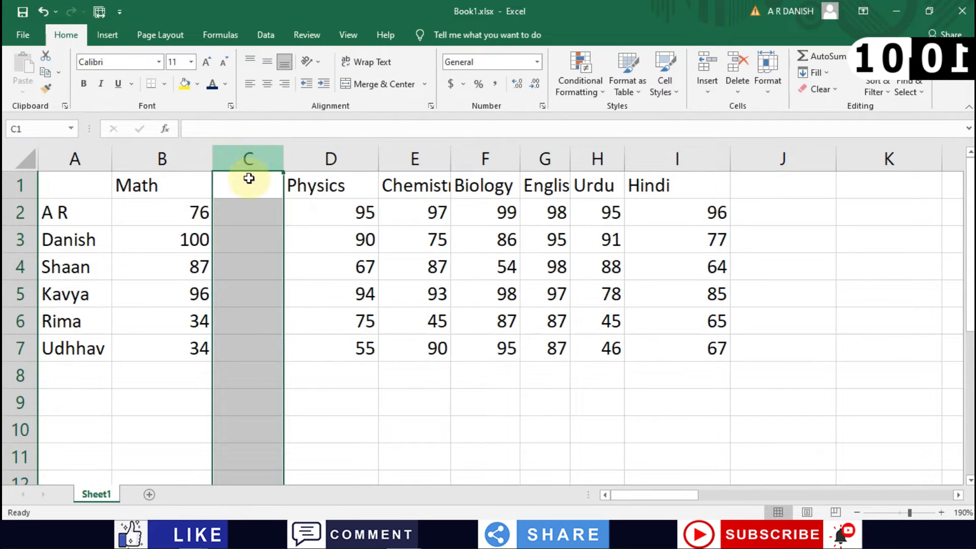
{"action": "scroll", "coordinate": [264, 375], "scroll_direction": "down", "scroll_amount": 13}
{"action": "scroll", "coordinate": [264, 375], "scroll_direction": "up", "scroll_amount": 13}
{"action": "scroll", "coordinate": [277, 317], "scroll_direction": "down", "scroll_amount": 1}
{"action": "scroll", "coordinate": [277, 317], "scroll_direction": "down", "scroll_amount": 4}
{"action": "scroll", "coordinate": [277, 317], "scroll_direction": "up", "scroll_amount": 4}
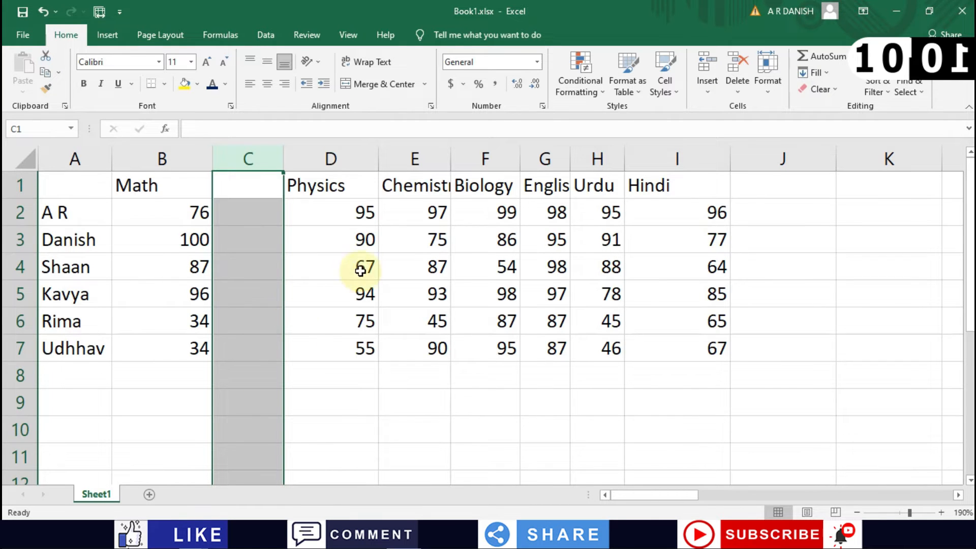
{"action": "scroll", "coordinate": [275, 351], "scroll_direction": "down", "scroll_amount": 2}
{"action": "scroll", "coordinate": [274, 378], "scroll_direction": "down", "scroll_amount": 20}
{"action": "scroll", "coordinate": [260, 463], "scroll_direction": "up", "scroll_amount": 7}
{"action": "scroll", "coordinate": [260, 463], "scroll_direction": "up", "scroll_amount": 18}
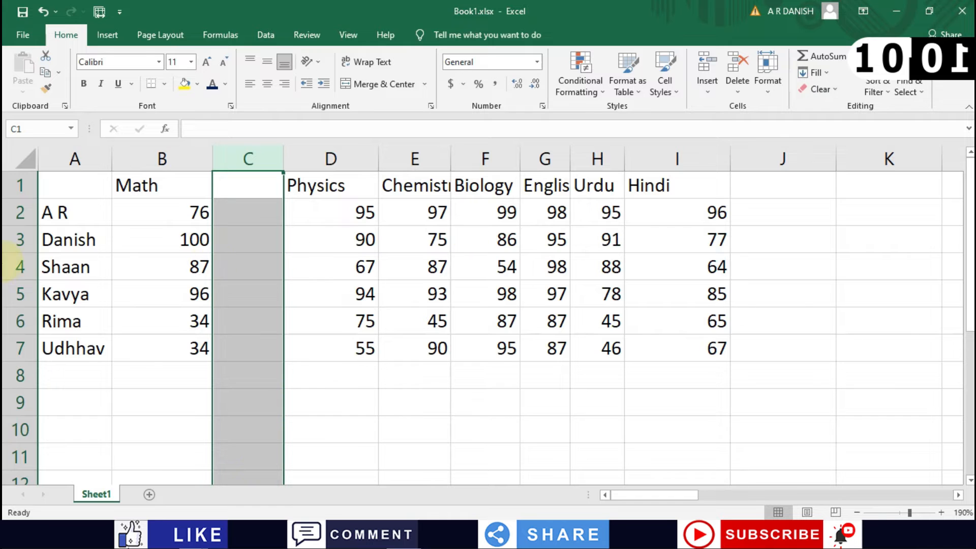
Delete the whole of row 3 and undo the deletion, checking row 3 of the second marks table.
{"action": "left_click", "coordinate": [22, 240]}
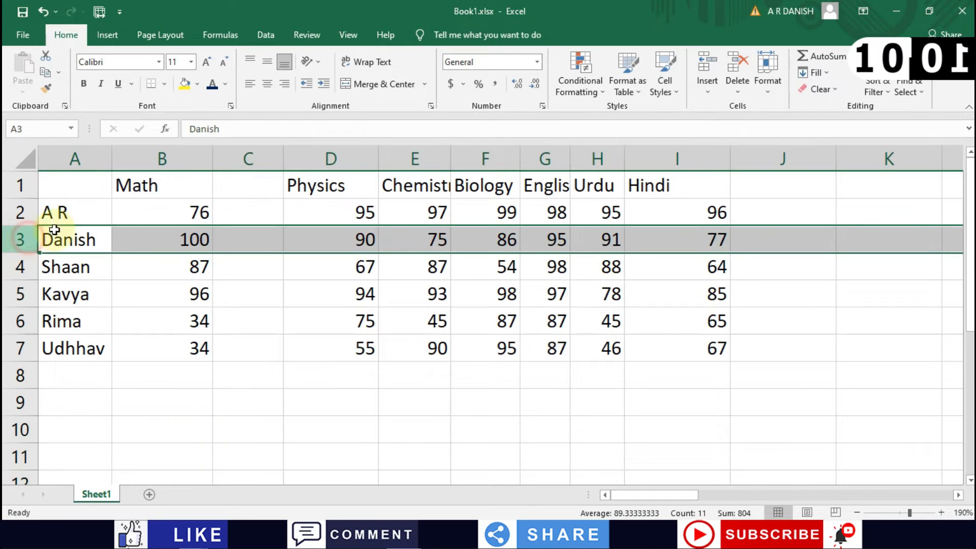
{"action": "right_click", "coordinate": [122, 240]}
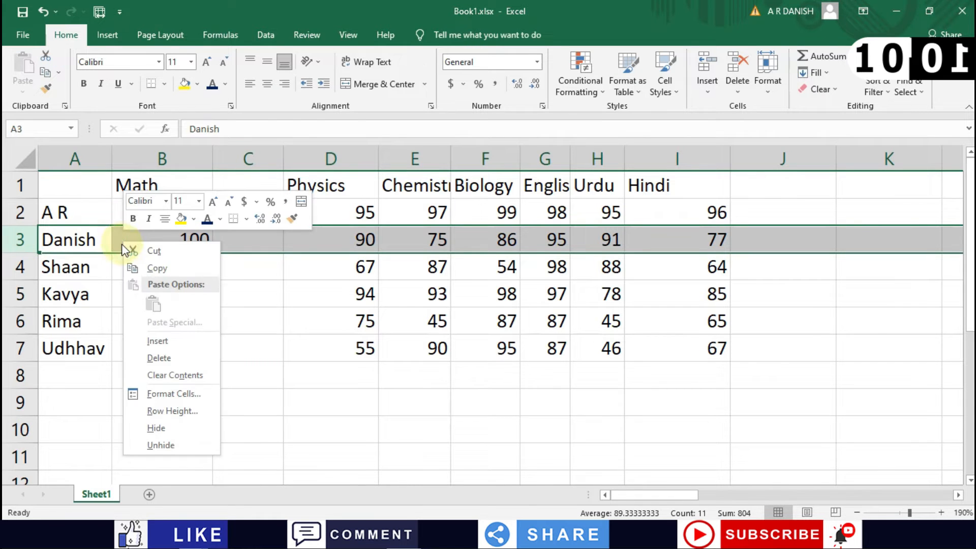
{"action": "left_click", "coordinate": [142, 352]}
{"action": "scroll", "coordinate": [556, 298], "scroll_direction": "right", "scroll_amount": 5}
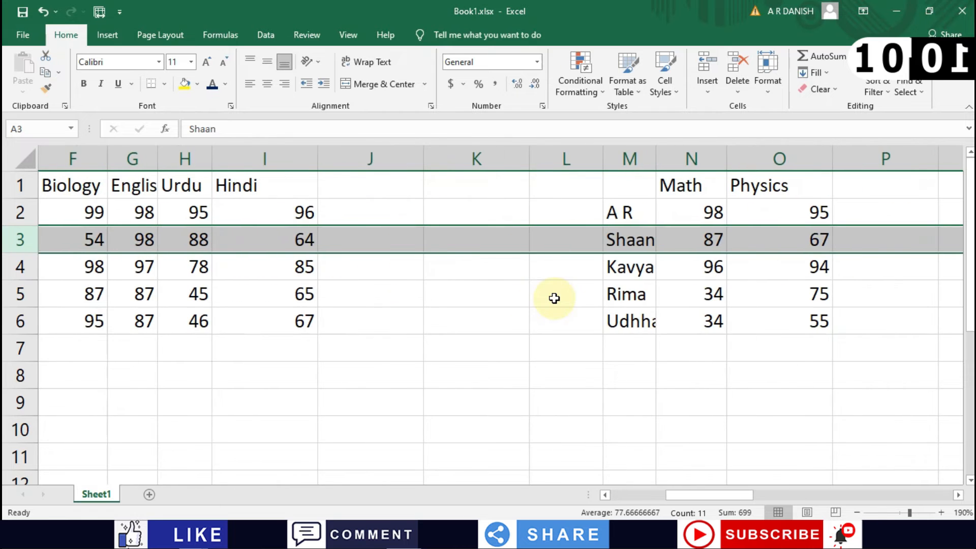
{"action": "key", "text": "ctrl+z"}
{"action": "scroll", "coordinate": [784, 228], "scroll_direction": "right", "scroll_amount": 8}
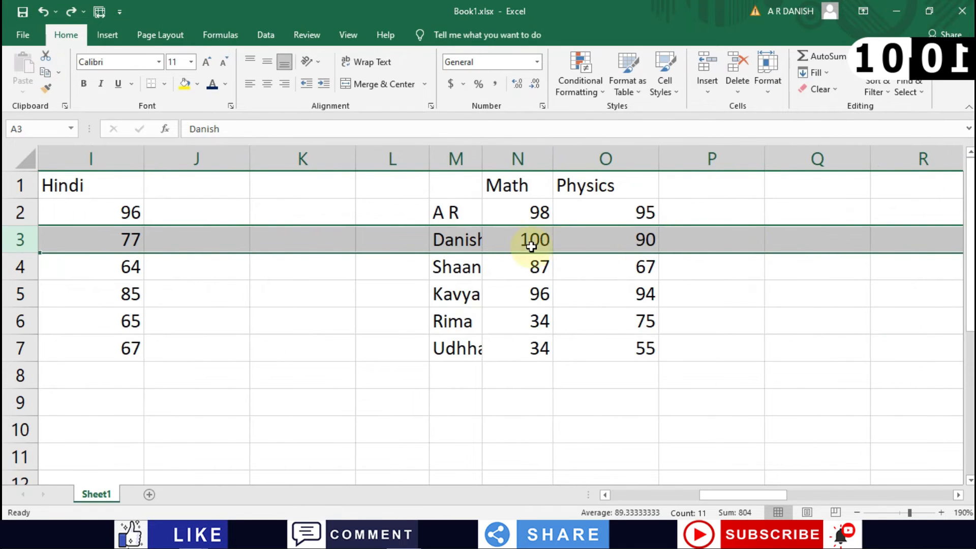
{"action": "scroll", "coordinate": [498, 241], "scroll_direction": "left", "scroll_amount": 8}
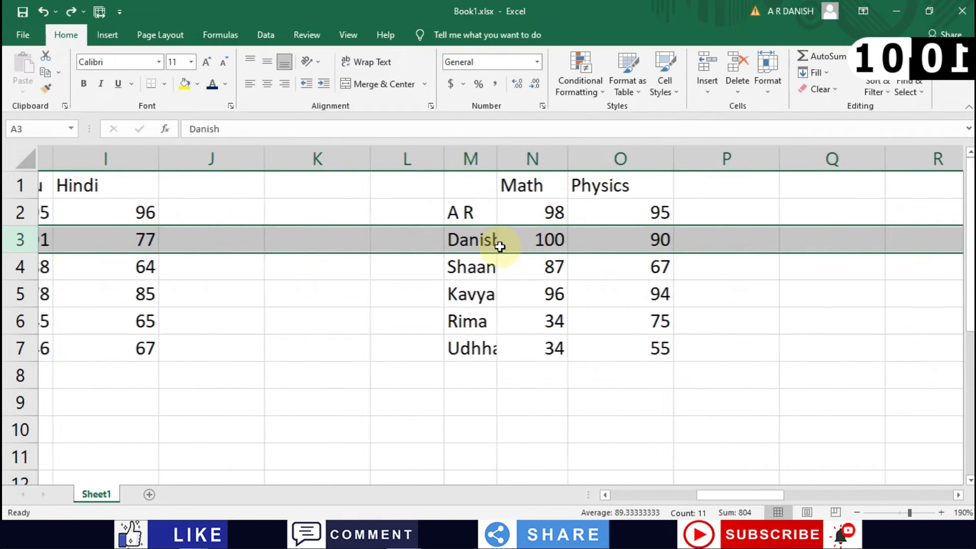
Delete the entire row 3 once more, look across both marks tables, and undo the deletion.
{"action": "right_click", "coordinate": [246, 239]}
{"action": "left_click", "coordinate": [283, 356]}
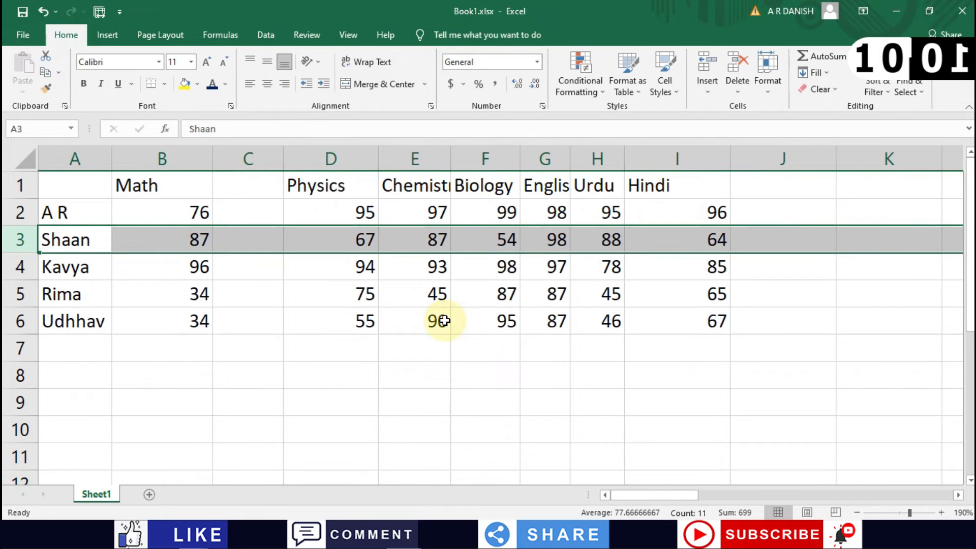
{"action": "scroll", "coordinate": [444, 319], "scroll_direction": "right", "scroll_amount": 6}
{"action": "scroll", "coordinate": [596, 254], "scroll_direction": "left", "scroll_amount": 6}
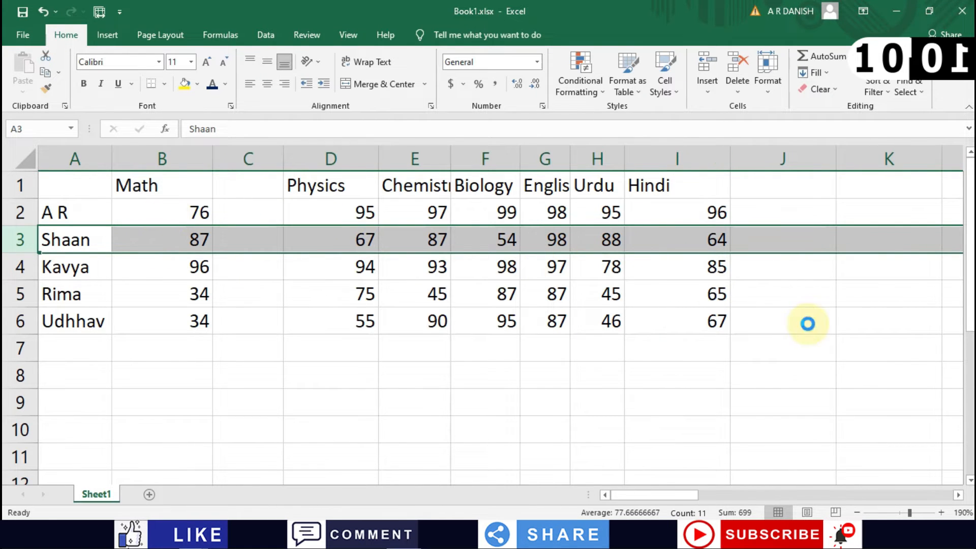
{"action": "key", "text": "ctrl+z"}
Delete only cells A3:I3 of the first marks table, shifting the cells below up.
{"action": "left_click", "coordinate": [666, 259]}
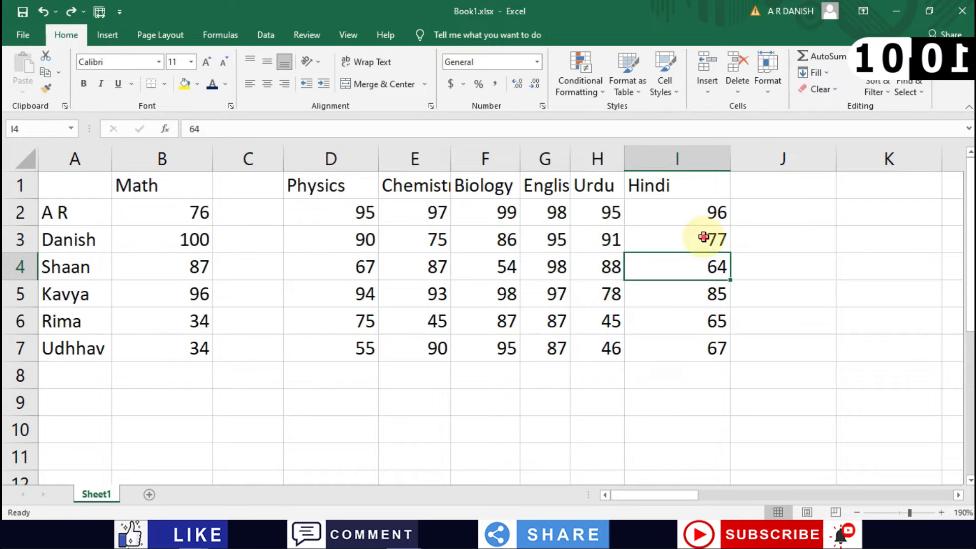
{"action": "left_click", "coordinate": [703, 237]}
{"action": "left_click", "coordinate": [79, 240], "text": "shift"}
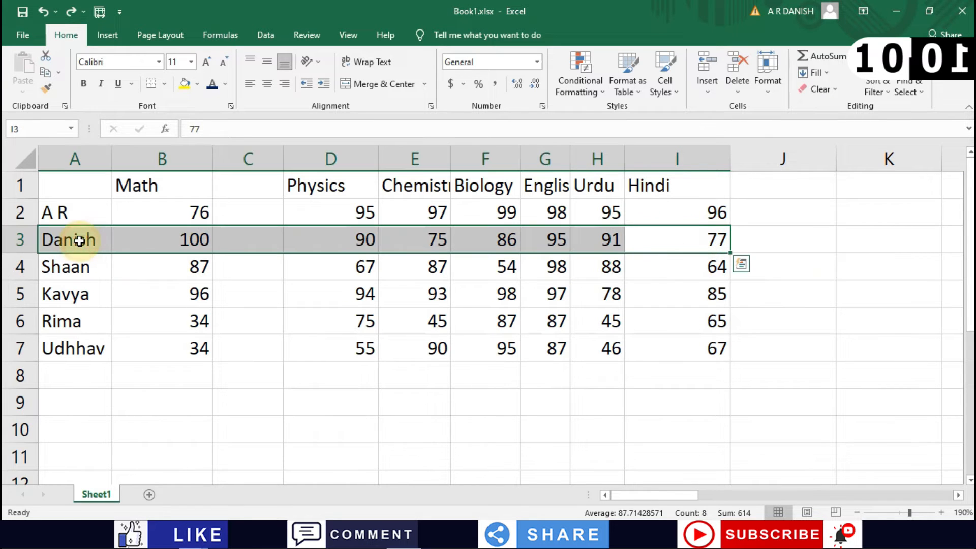
{"action": "right_click", "coordinate": [128, 239]}
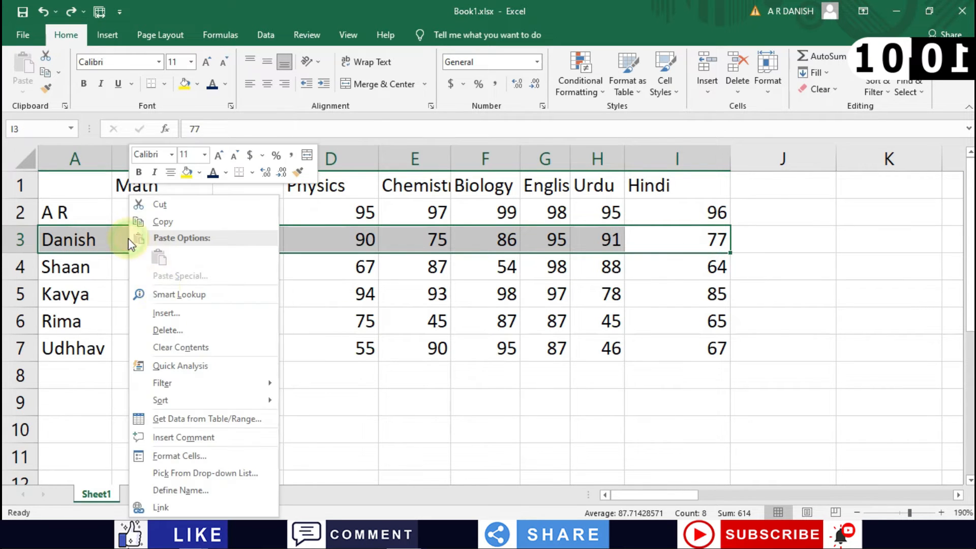
{"action": "left_click", "coordinate": [161, 332]}
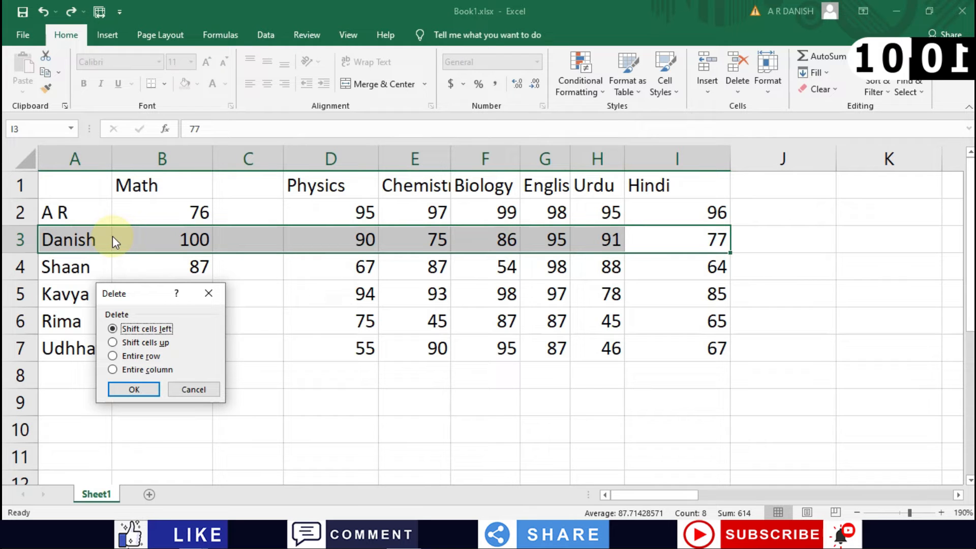
{"action": "left_click", "coordinate": [147, 344]}
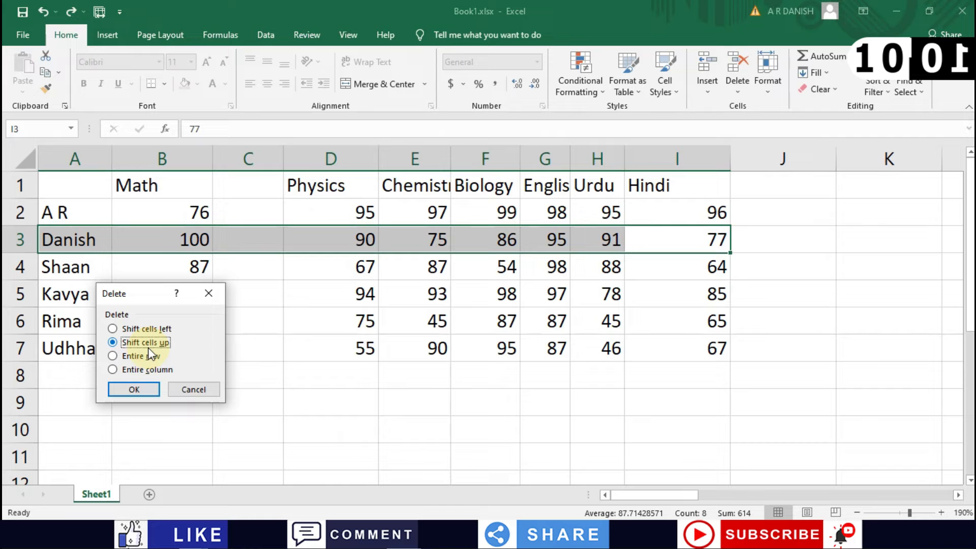
{"action": "left_click", "coordinate": [138, 389]}
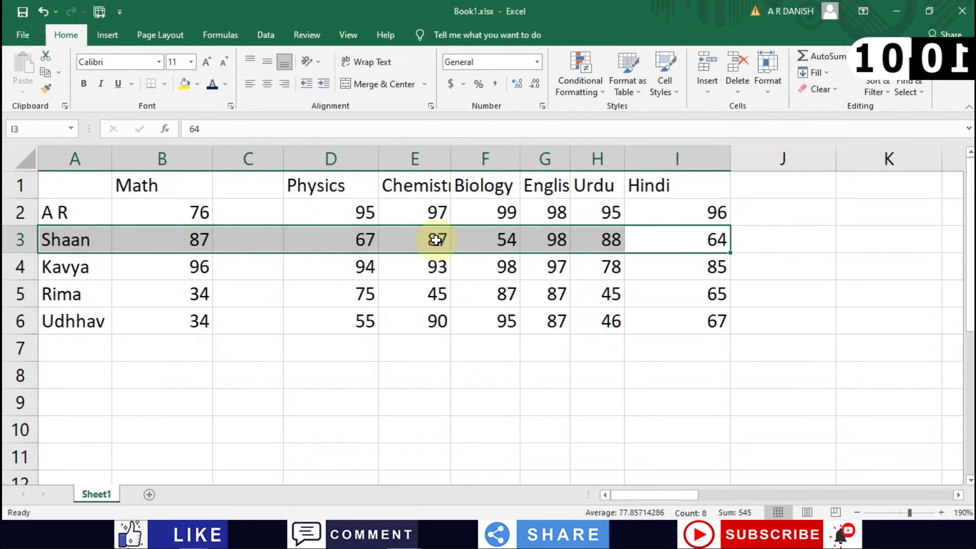
{"action": "scroll", "coordinate": [436, 241], "scroll_direction": "right", "scroll_amount": 5}
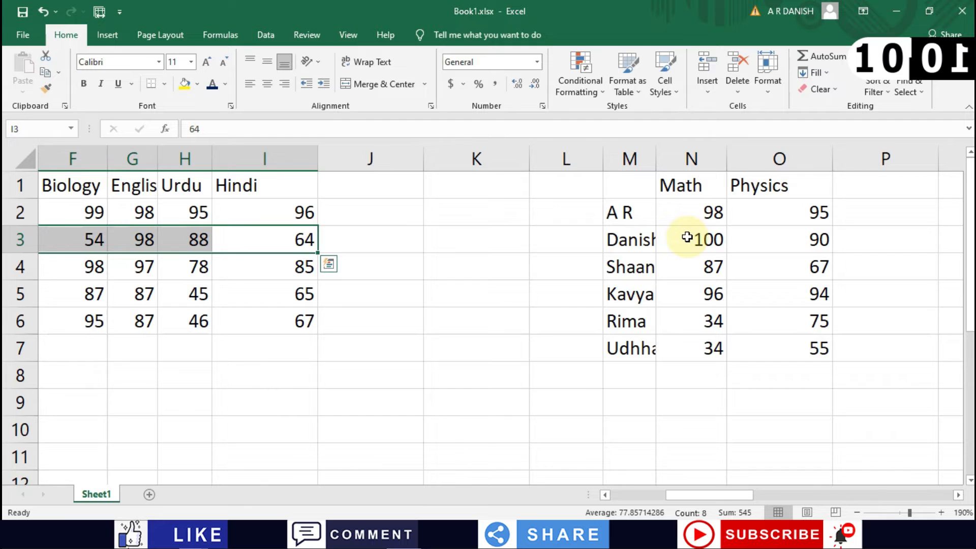
{"action": "scroll", "coordinate": [596, 240], "scroll_direction": "left", "scroll_amount": 4}
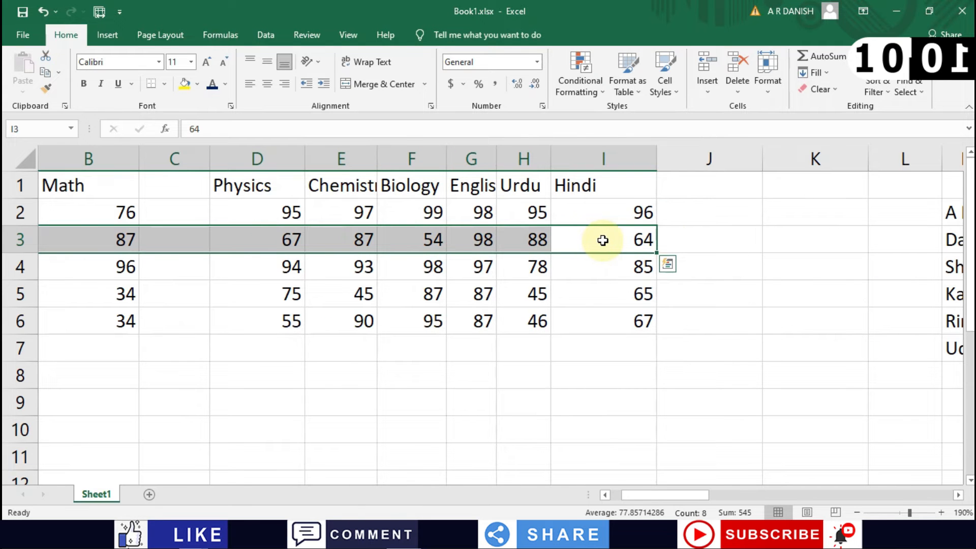
{"action": "left_click", "coordinate": [527, 243]}
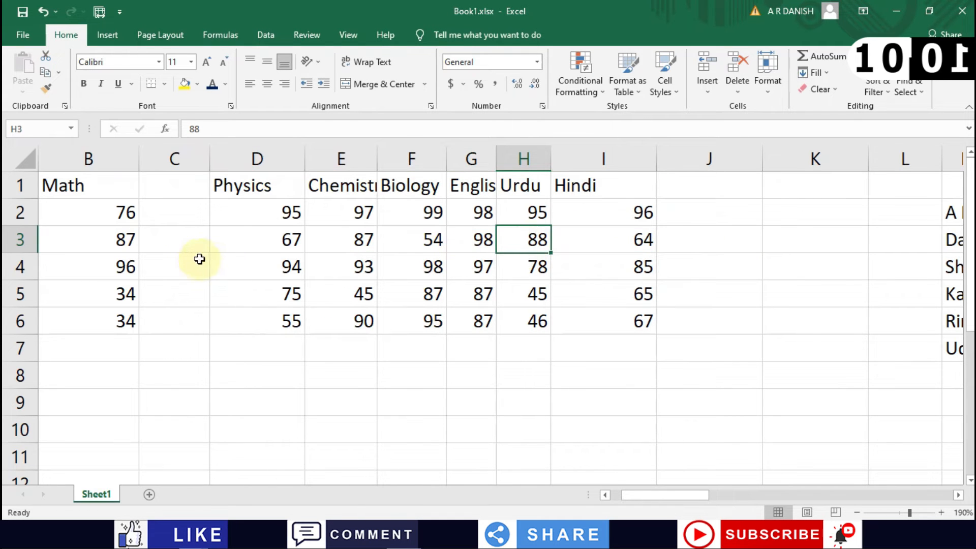
{"action": "scroll", "coordinate": [199, 259], "scroll_direction": "left", "scroll_amount": 1}
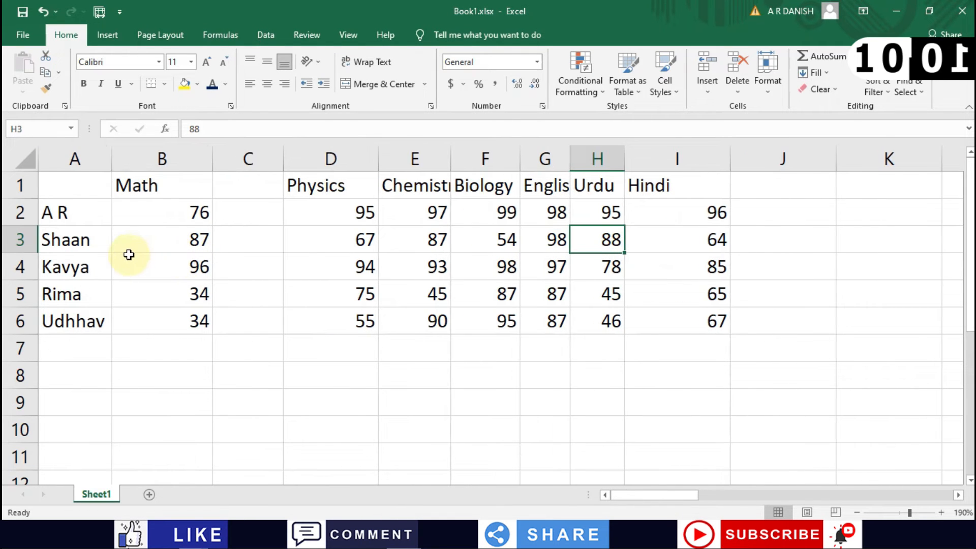
{"action": "left_click", "coordinate": [54, 243]}
{"action": "right_click", "coordinate": [55, 246]}
{"action": "left_click", "coordinate": [294, 270]}
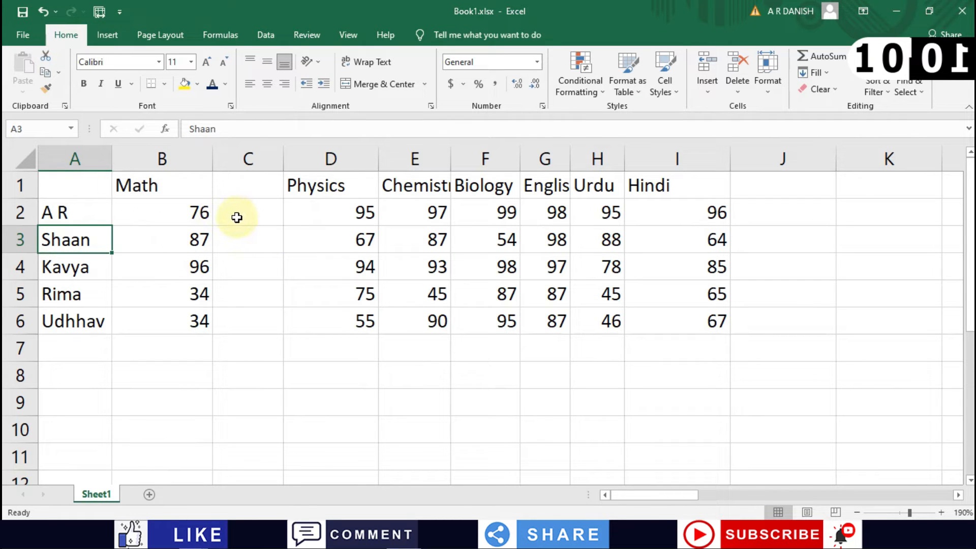
{"action": "left_click", "coordinate": [170, 268]}
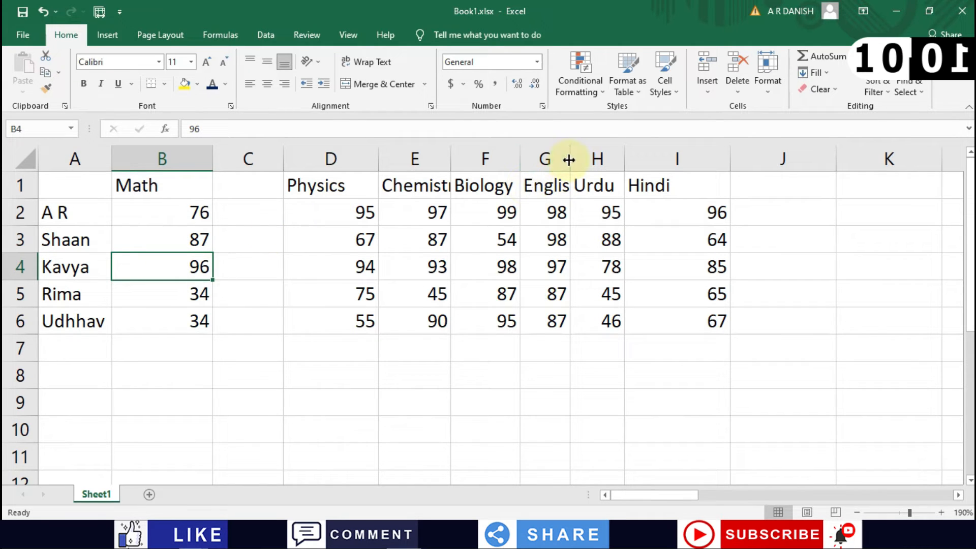
Select the whole sheet and resize all columns to one uniform width that fits every subject header.
{"action": "left_click", "coordinate": [25, 157]}
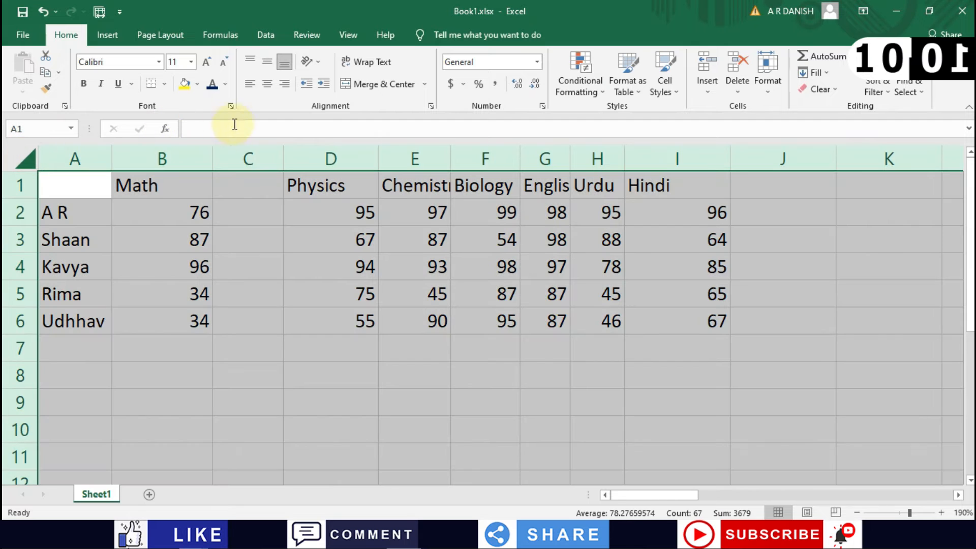
{"action": "left_click_drag", "start_coordinate": [212, 152], "coordinate": [262, 148]}
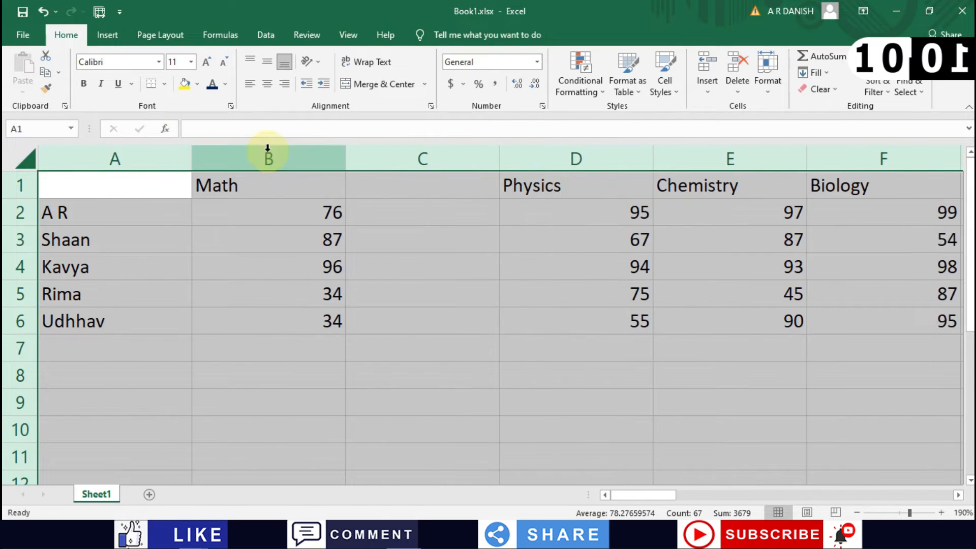
{"action": "left_click_drag", "start_coordinate": [342, 154], "coordinate": [282, 156]}
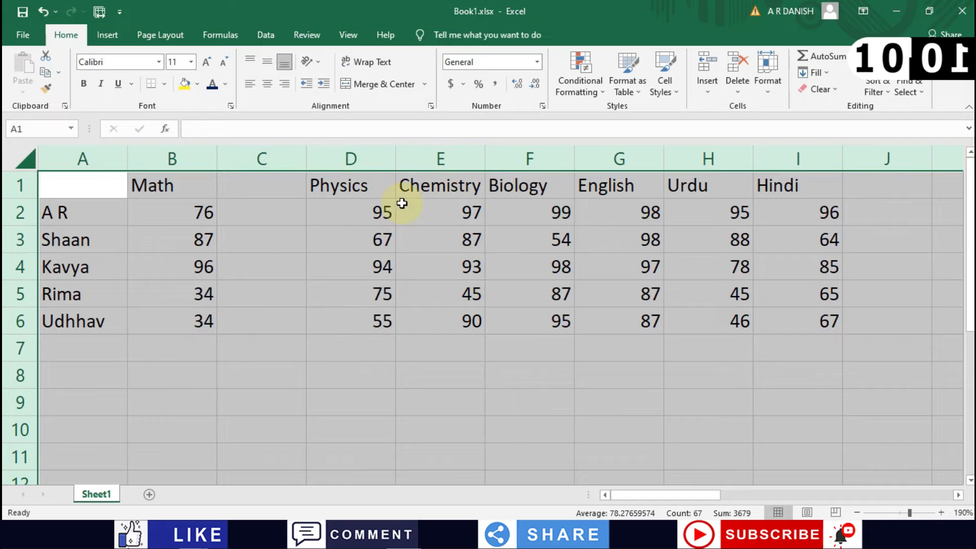
Hide the whole English column G in the first marks table.
{"action": "left_click", "coordinate": [222, 210]}
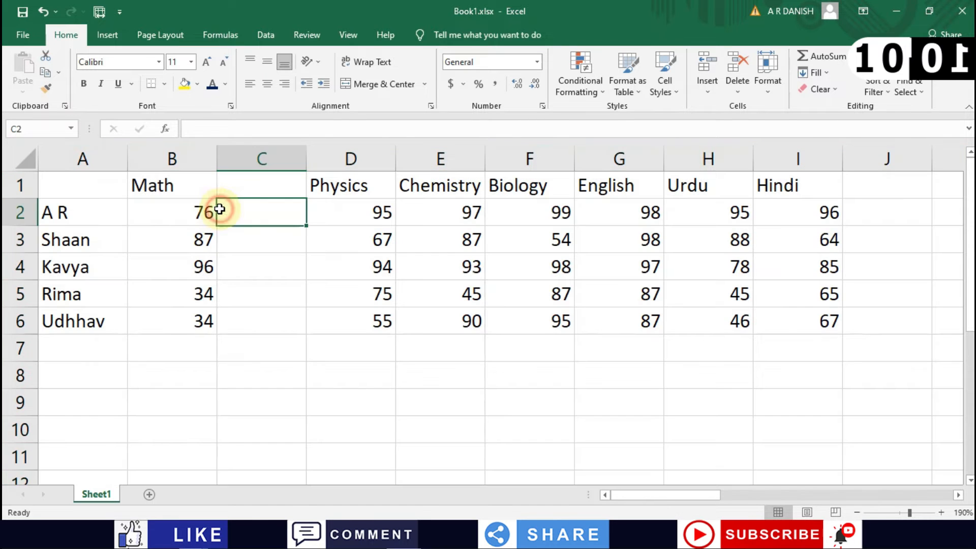
{"action": "left_click", "coordinate": [579, 244]}
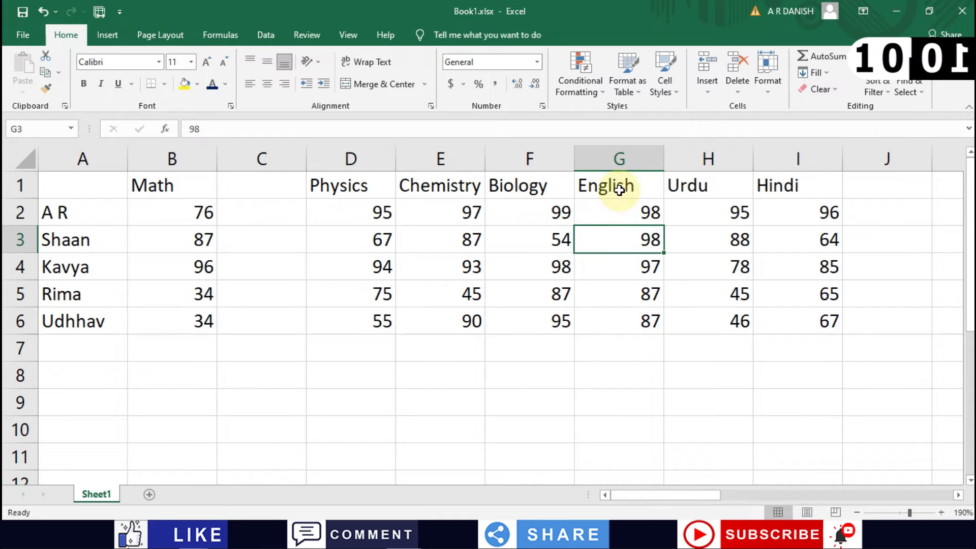
{"action": "left_click", "coordinate": [610, 167]}
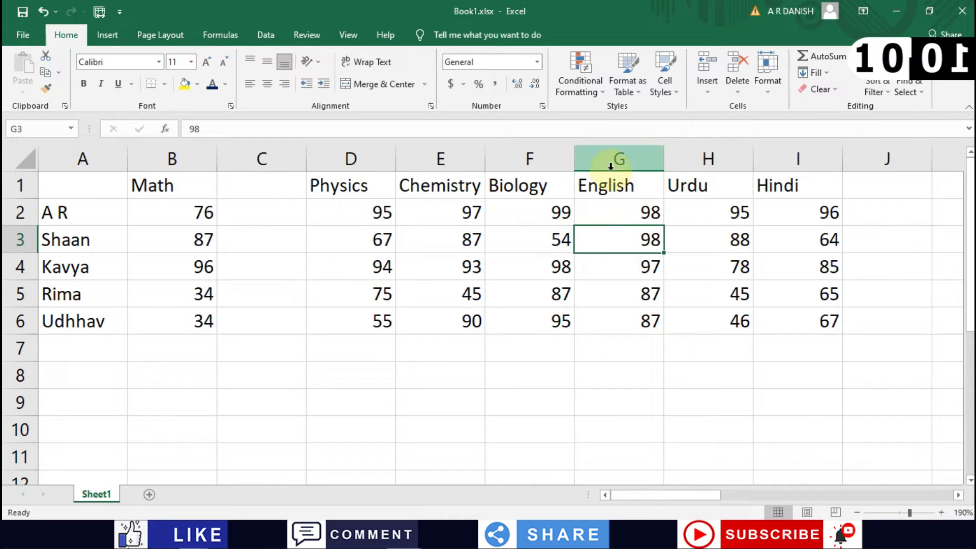
{"action": "left_click", "coordinate": [627, 191]}
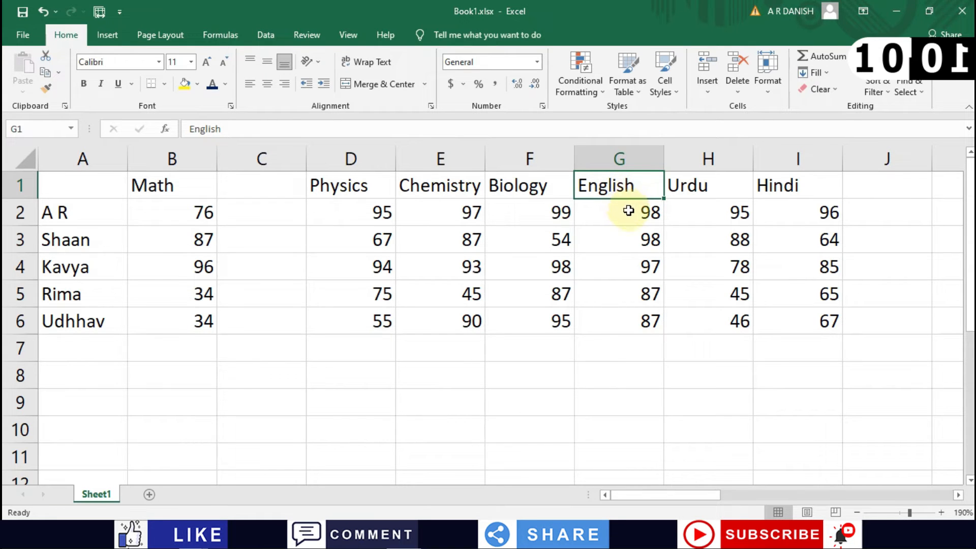
{"action": "left_click", "coordinate": [628, 211]}
{"action": "left_click", "coordinate": [622, 190]}
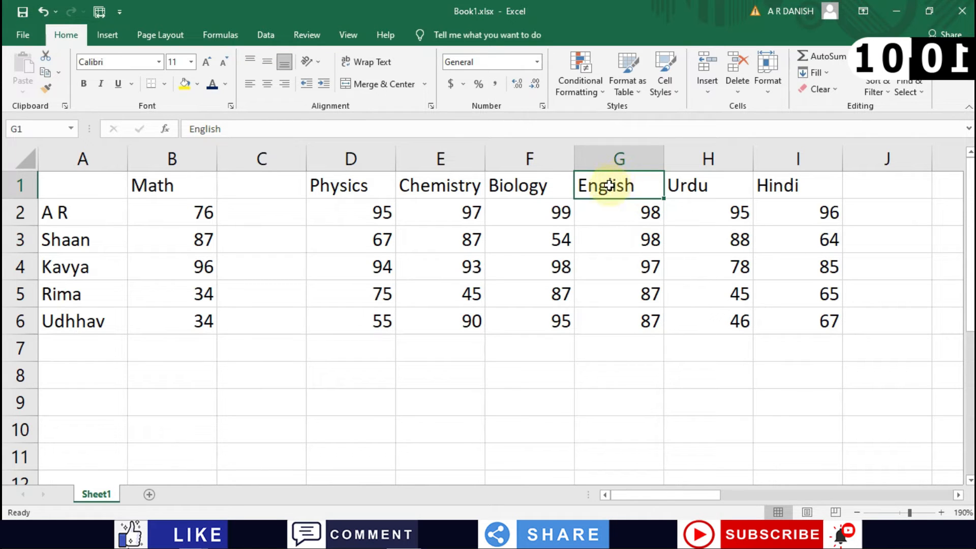
{"action": "left_click", "coordinate": [633, 162]}
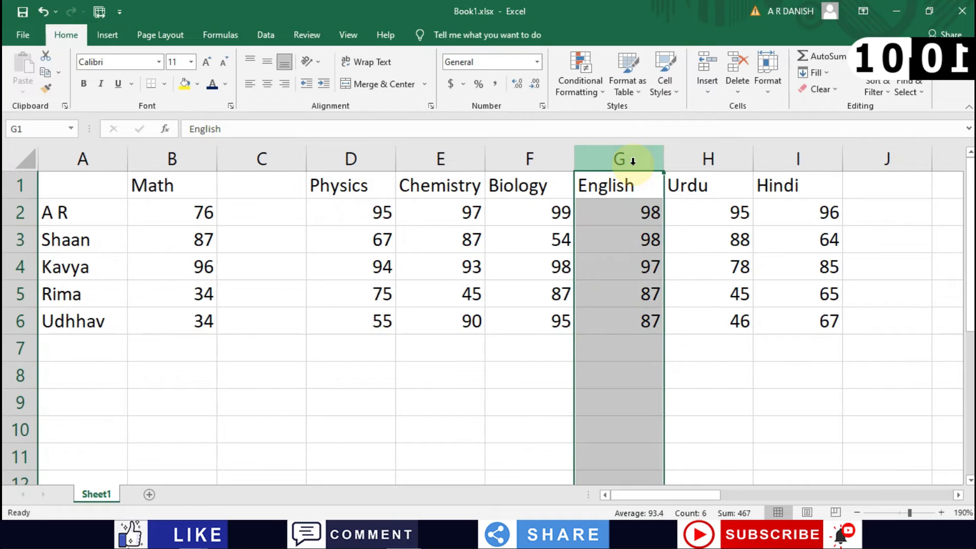
{"action": "right_click", "coordinate": [624, 205]}
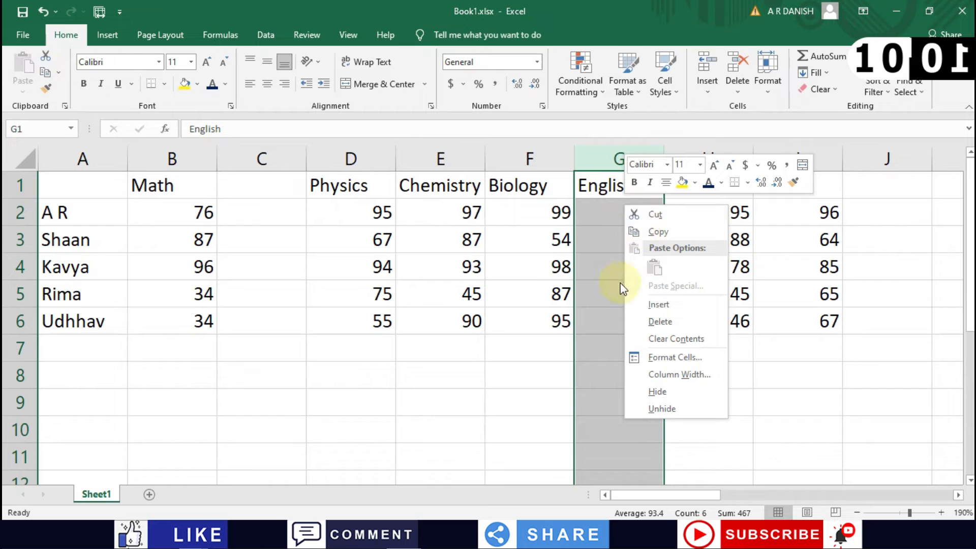
{"action": "left_click", "coordinate": [647, 391]}
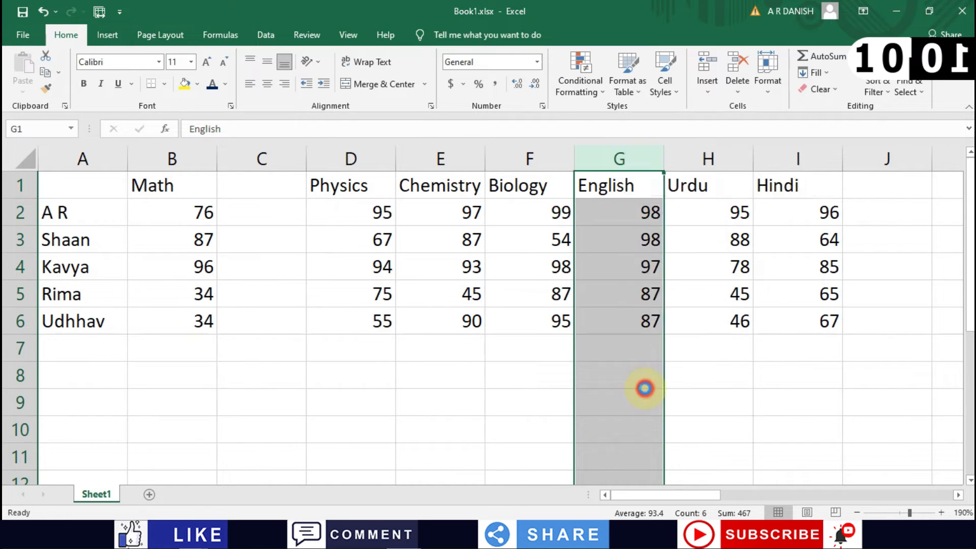
{"action": "left_click", "coordinate": [562, 338]}
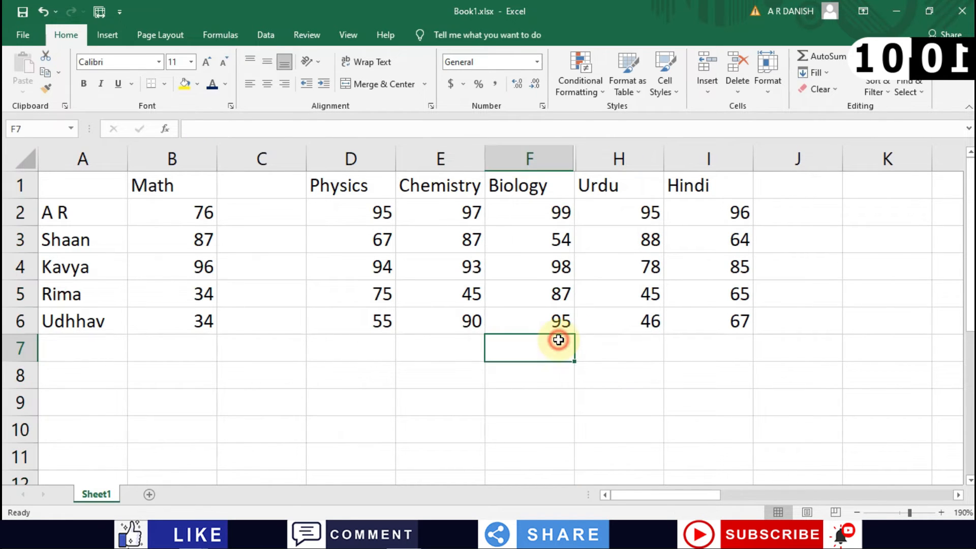
Examine the boundary between columns F and H in an enlarged view and check the sheet's print preview.
{"action": "left_click", "coordinate": [345, 259]}
{"action": "left_click", "coordinate": [156, 258]}
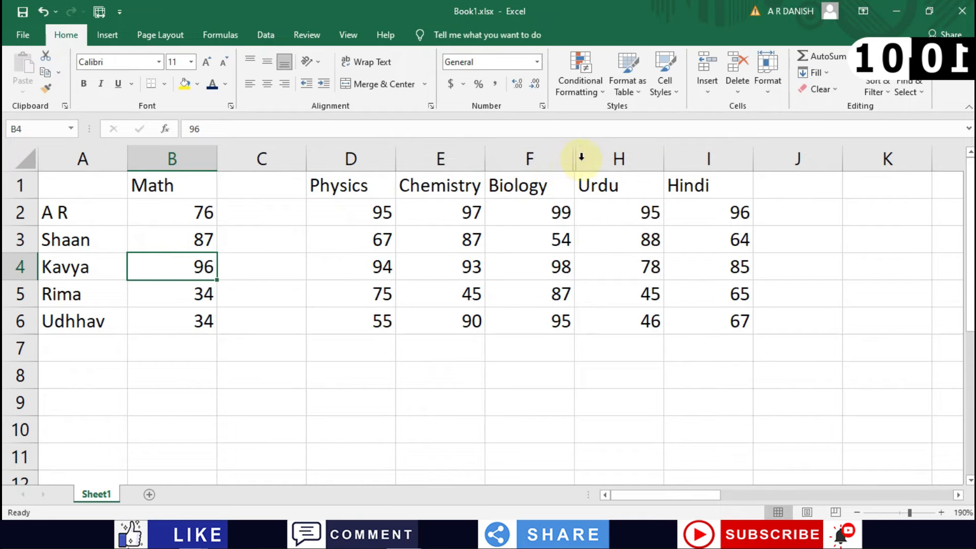
{"action": "left_click", "coordinate": [941, 512]}
{"action": "left_click", "coordinate": [941, 513]}
{"action": "left_click", "coordinate": [940, 512]}
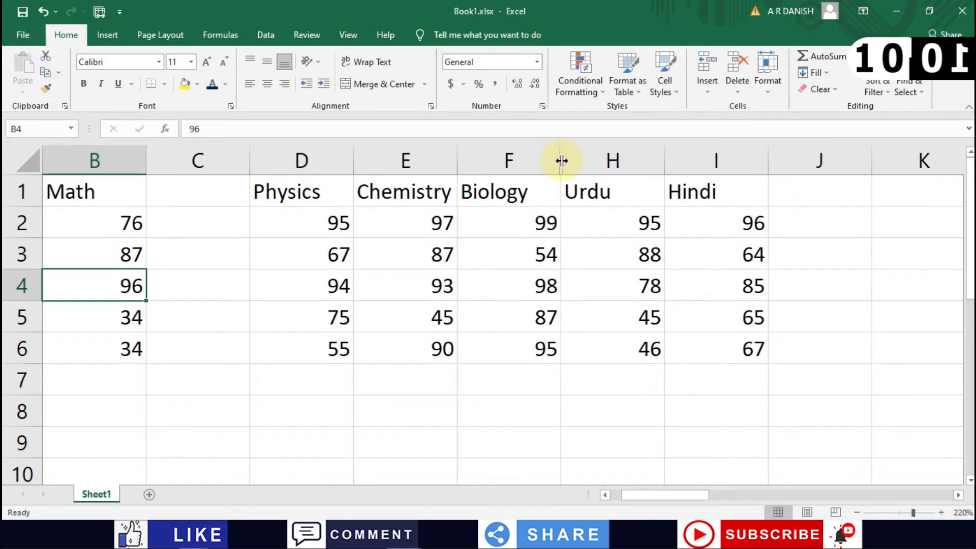
{"action": "left_click", "coordinate": [602, 306]}
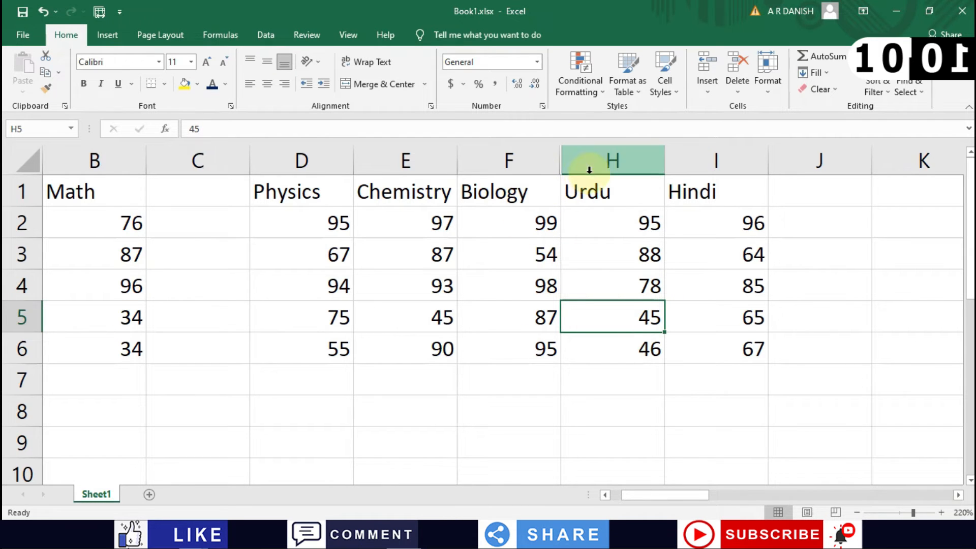
{"action": "scroll", "coordinate": [292, 216], "scroll_direction": "left", "scroll_amount": 2}
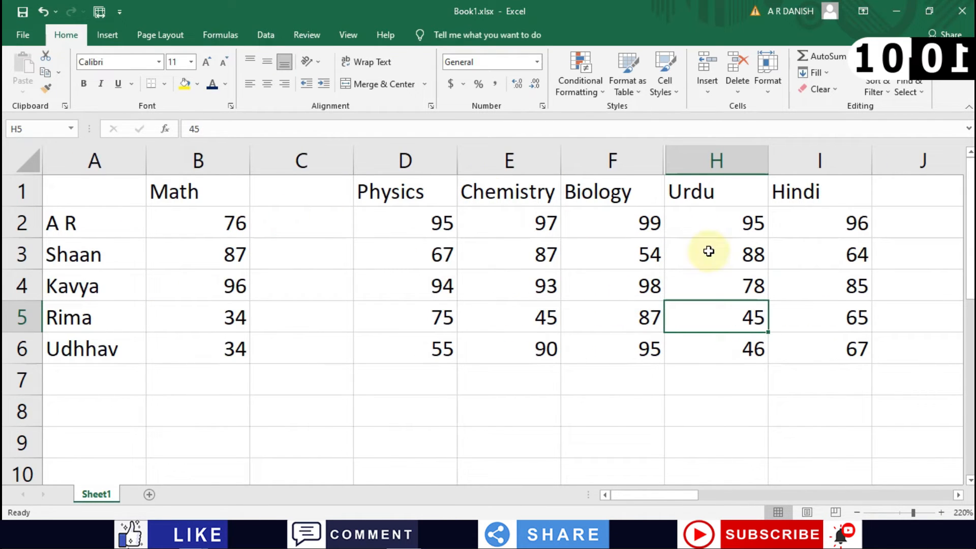
{"action": "left_click", "coordinate": [855, 513]}
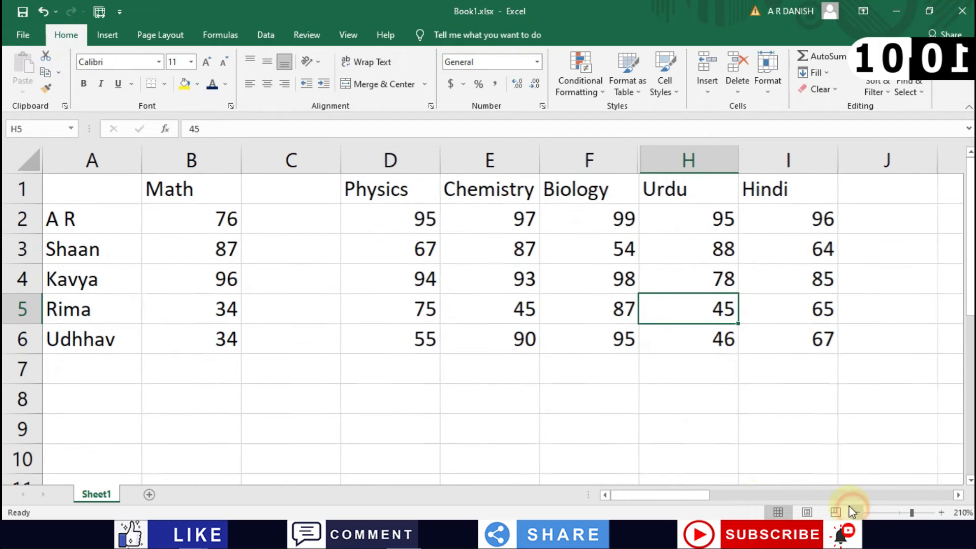
{"action": "key", "text": "ctrl+p"}
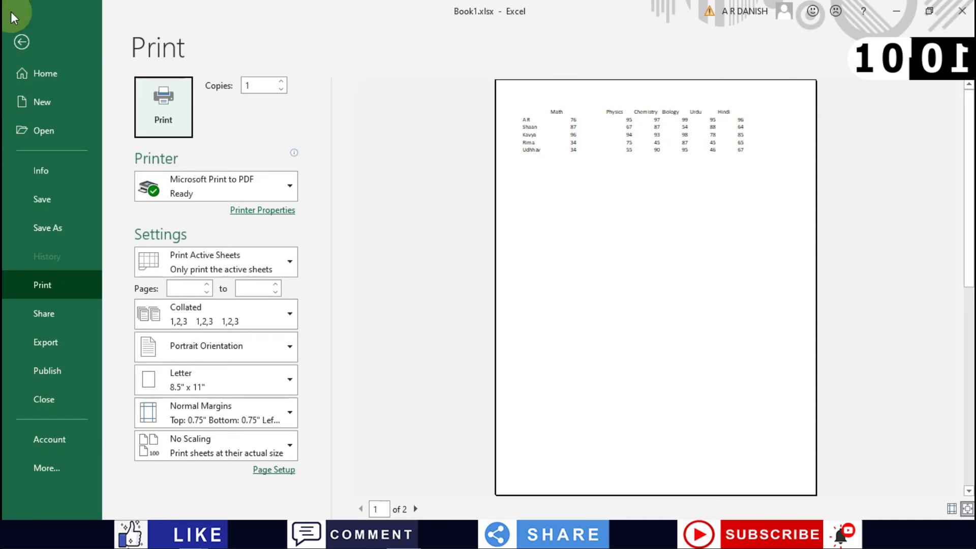
{"action": "left_click", "coordinate": [22, 42]}
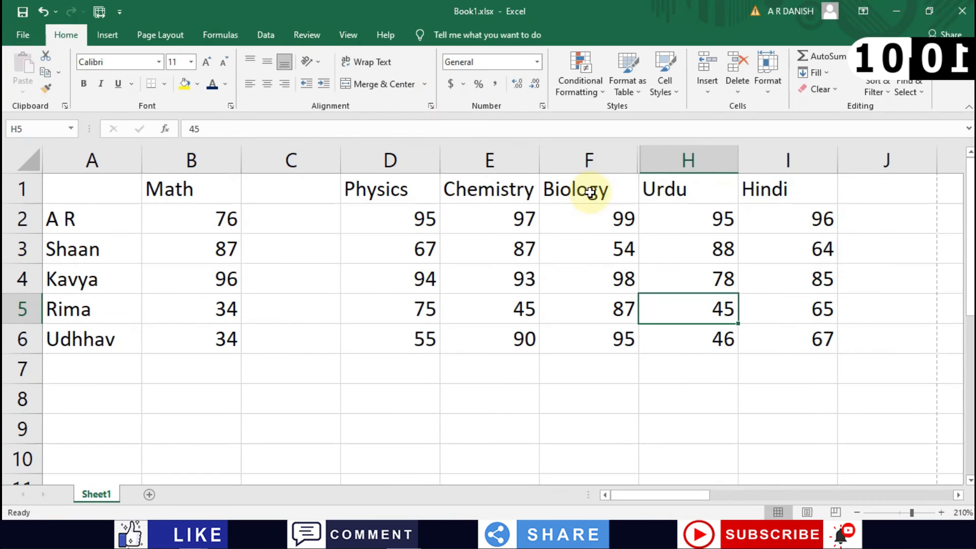
Hide the whole Physics column D in the first marks table.
{"action": "left_click", "coordinate": [405, 161]}
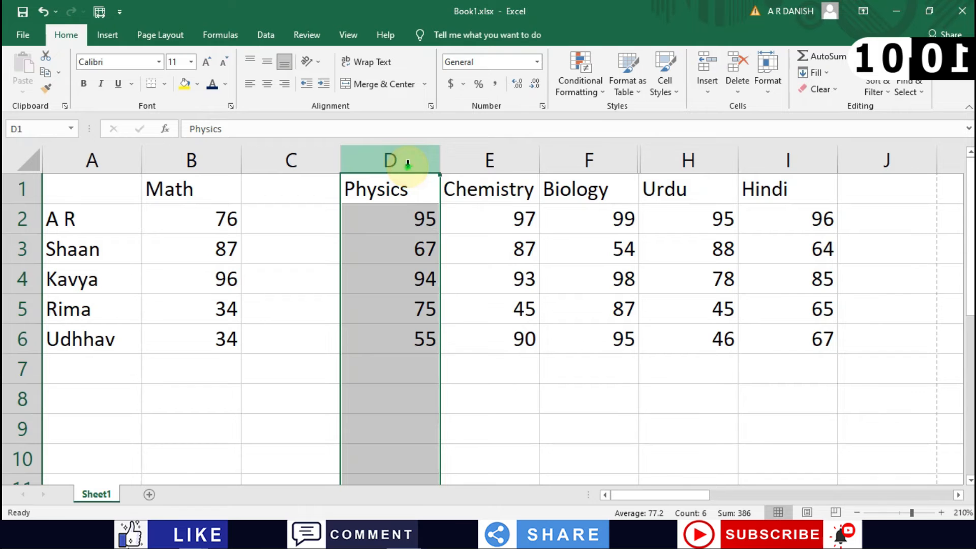
{"action": "right_click", "coordinate": [407, 165]}
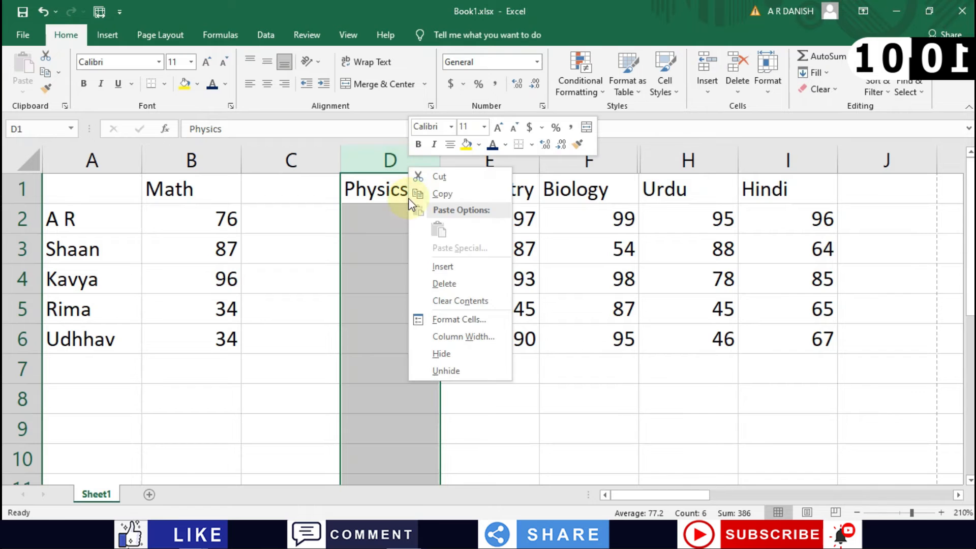
{"action": "left_click", "coordinate": [432, 358]}
{"action": "left_click", "coordinate": [364, 279]}
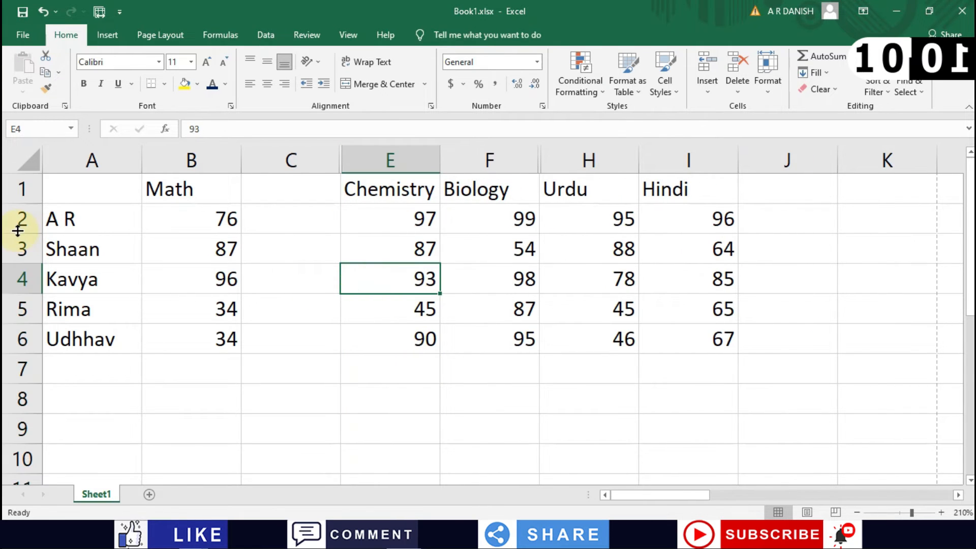
Hide the entire row 3 and check how it affects both marks tables.
{"action": "left_click", "coordinate": [18, 248]}
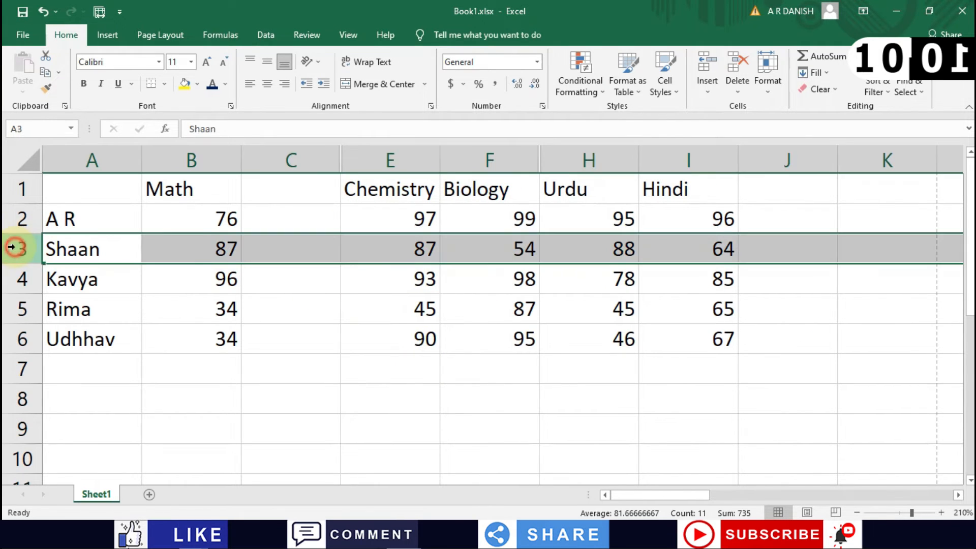
{"action": "right_click", "coordinate": [184, 250]}
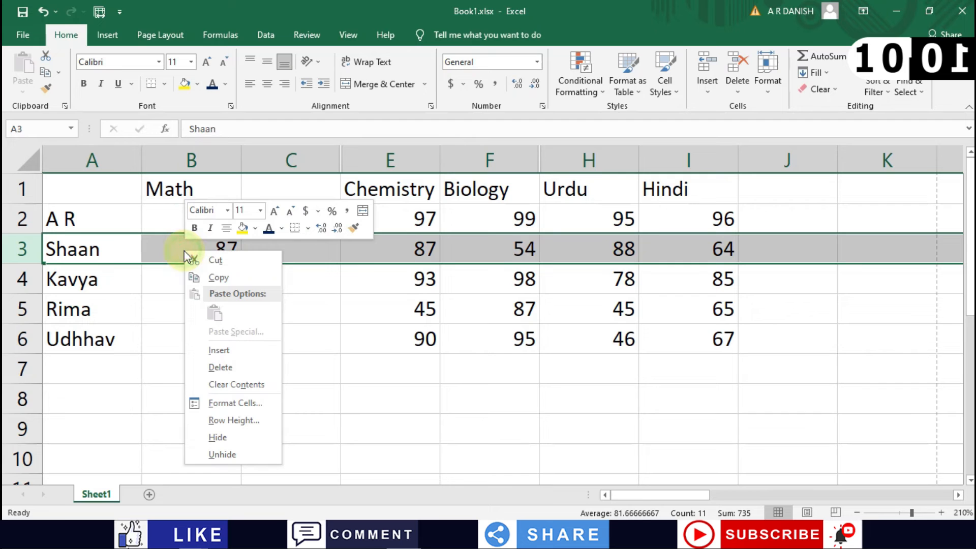
{"action": "left_click", "coordinate": [212, 437]}
{"action": "scroll", "coordinate": [449, 364], "scroll_direction": "right", "scroll_amount": 2}
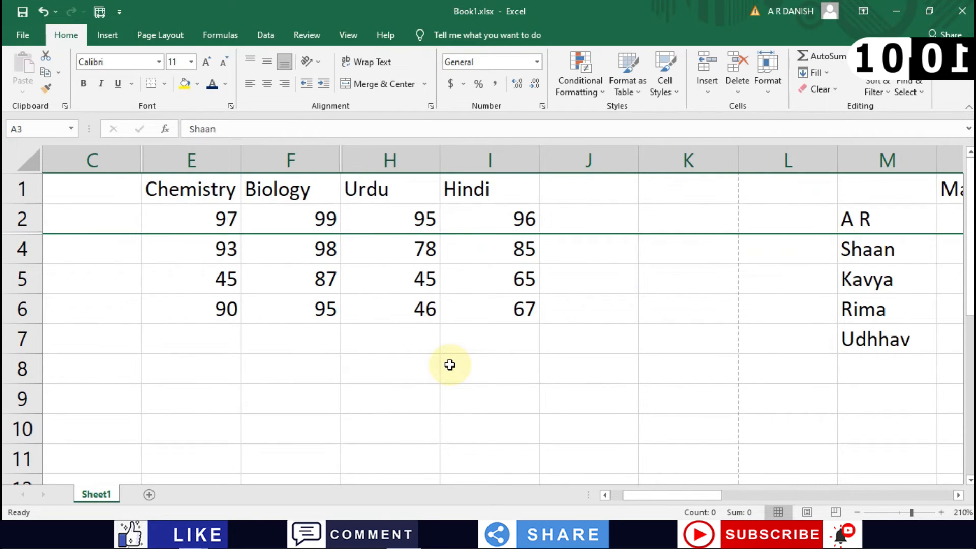
{"action": "scroll", "coordinate": [449, 364], "scroll_direction": "right", "scroll_amount": 3}
{"action": "scroll", "coordinate": [611, 241], "scroll_direction": "left", "scroll_amount": 5}
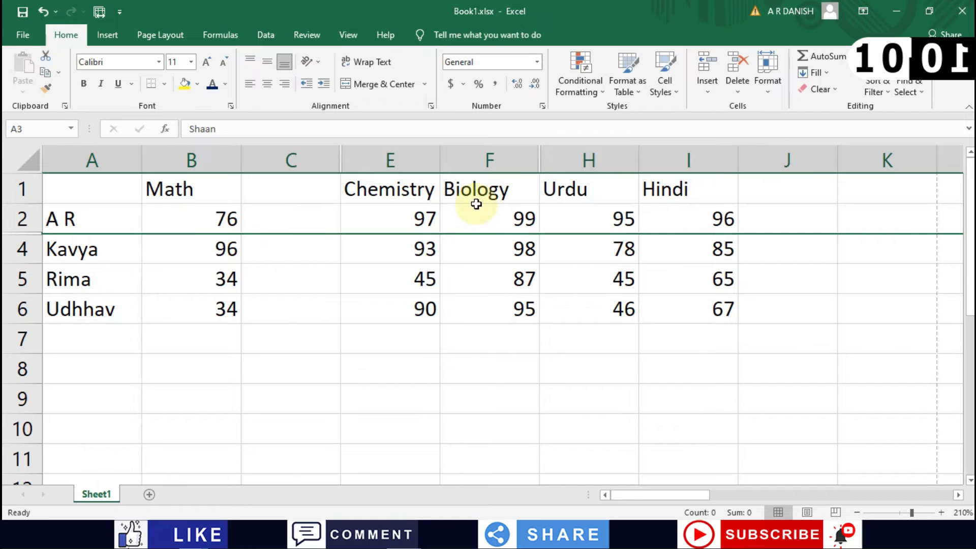
{"action": "left_click", "coordinate": [666, 219]}
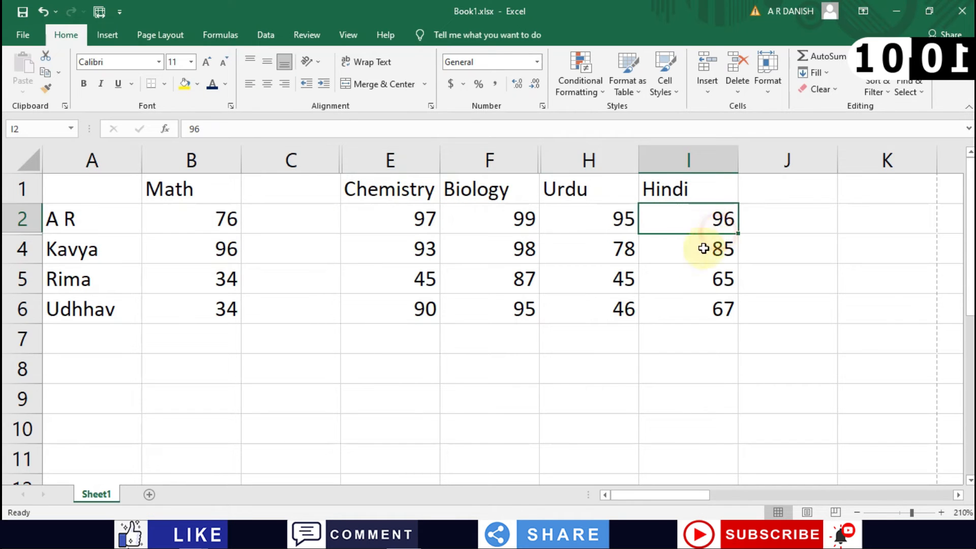
{"action": "left_click", "coordinate": [685, 255]}
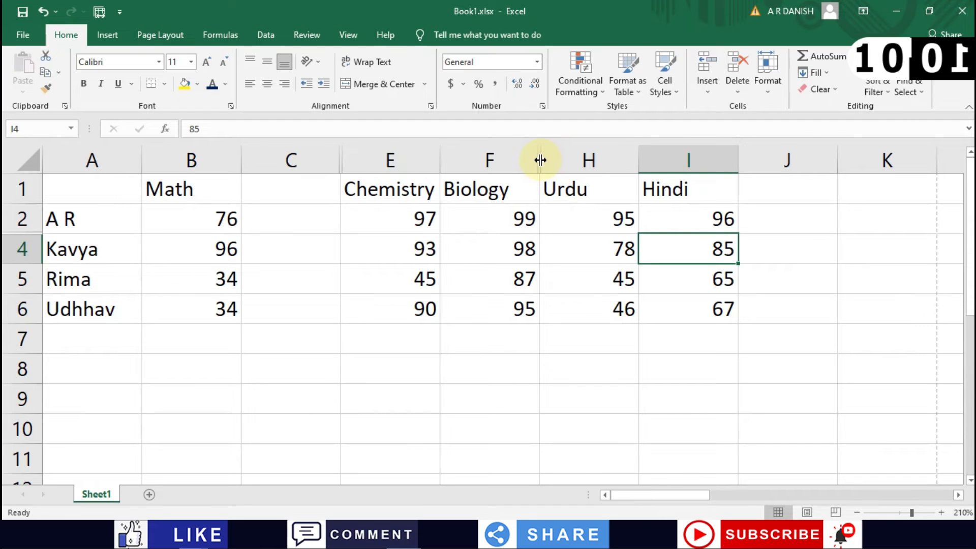
Narrow the Biology column slightly, and unhide the English and Physics columns.
{"action": "left_click_drag", "start_coordinate": [539, 159], "coordinate": [519, 157]}
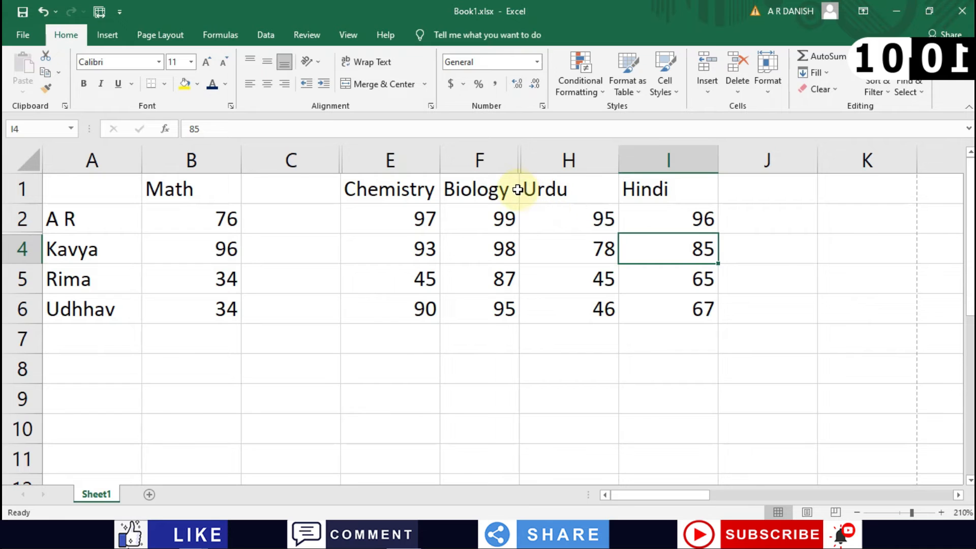
{"action": "double_click", "coordinate": [520, 161]}
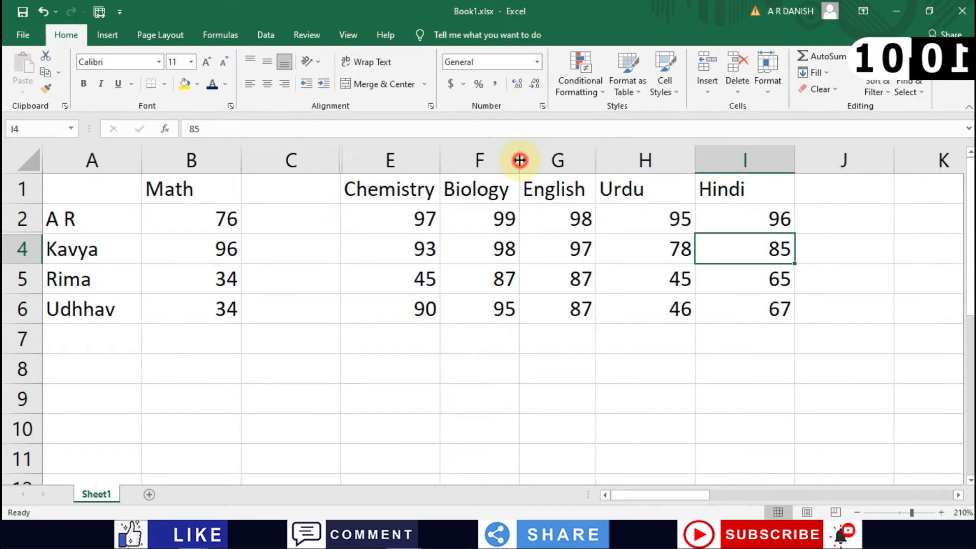
{"action": "left_click", "coordinate": [568, 202]}
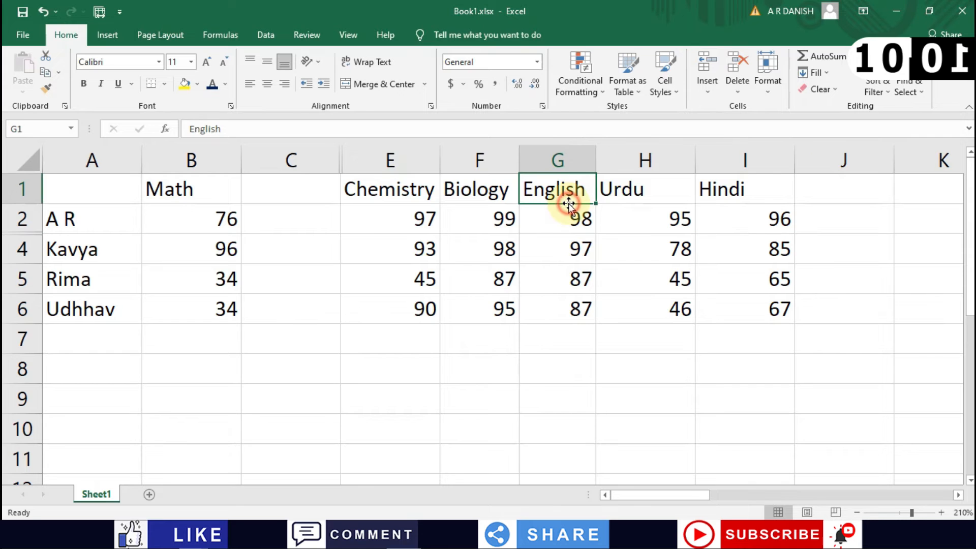
{"action": "double_click", "coordinate": [342, 159]}
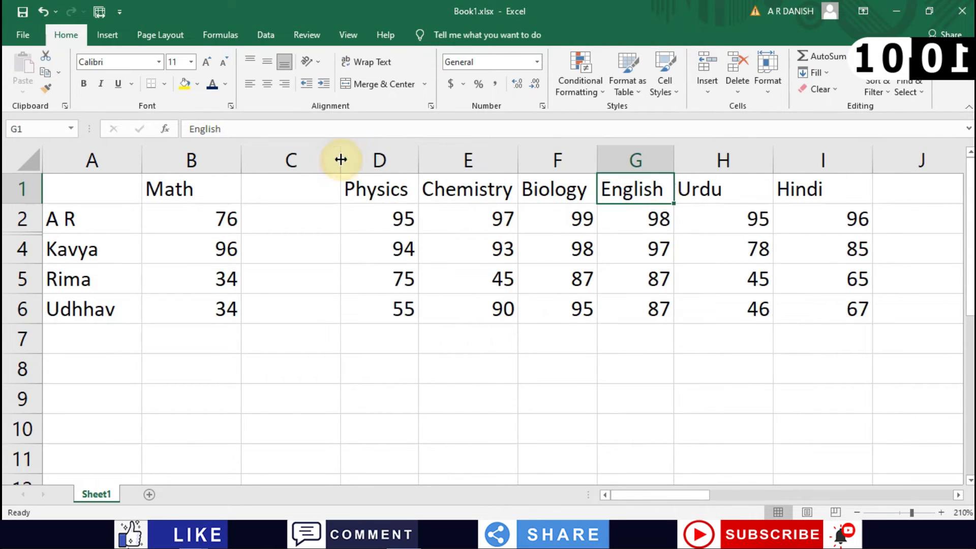
{"action": "left_click", "coordinate": [347, 206]}
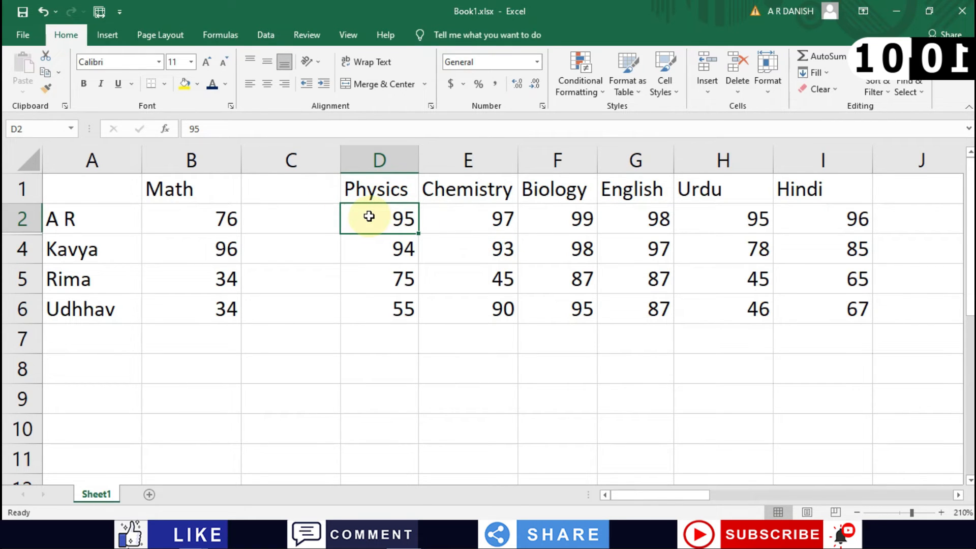
Delete the empty column C between Math and Physics.
{"action": "left_click", "coordinate": [290, 163]}
{"action": "right_click", "coordinate": [290, 162]}
{"action": "left_click", "coordinate": [345, 282]}
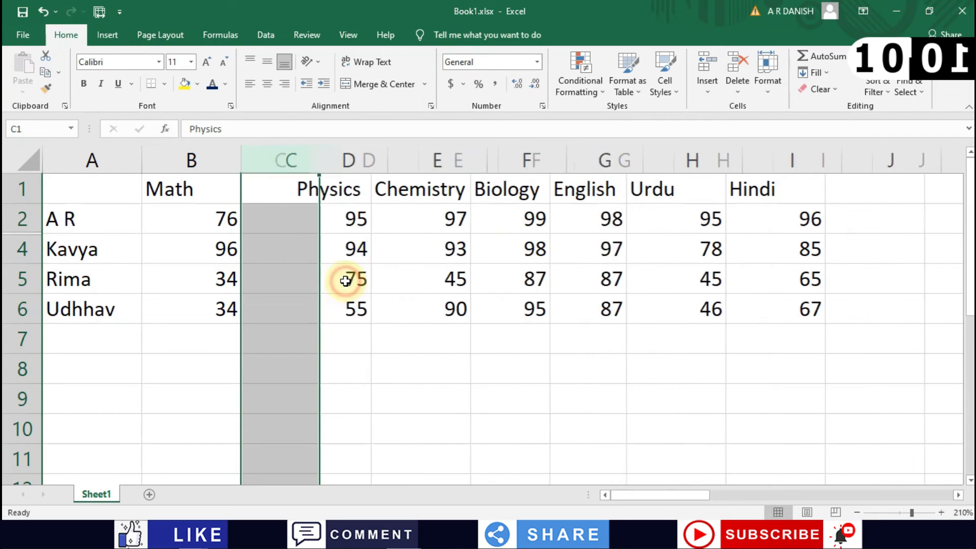
{"action": "left_click", "coordinate": [356, 221]}
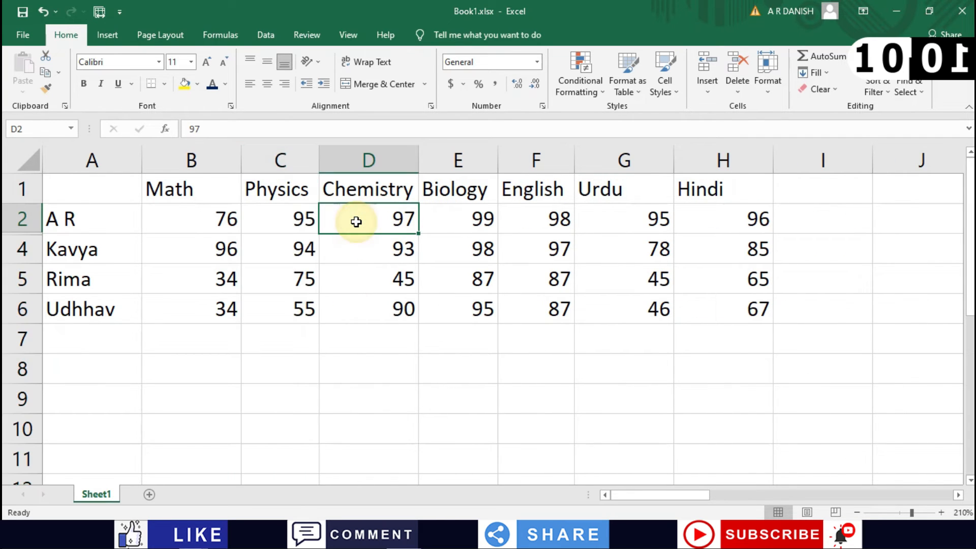
Unhide row 3 between rows 2 and 4 of the marks table.
{"action": "double_click", "coordinate": [28, 233]}
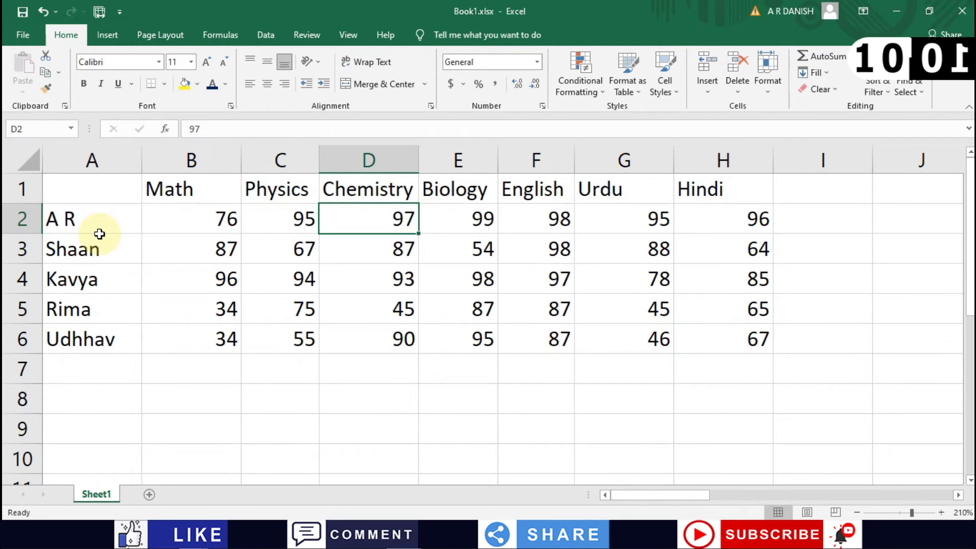
{"action": "key", "text": "ctrl+Home"}
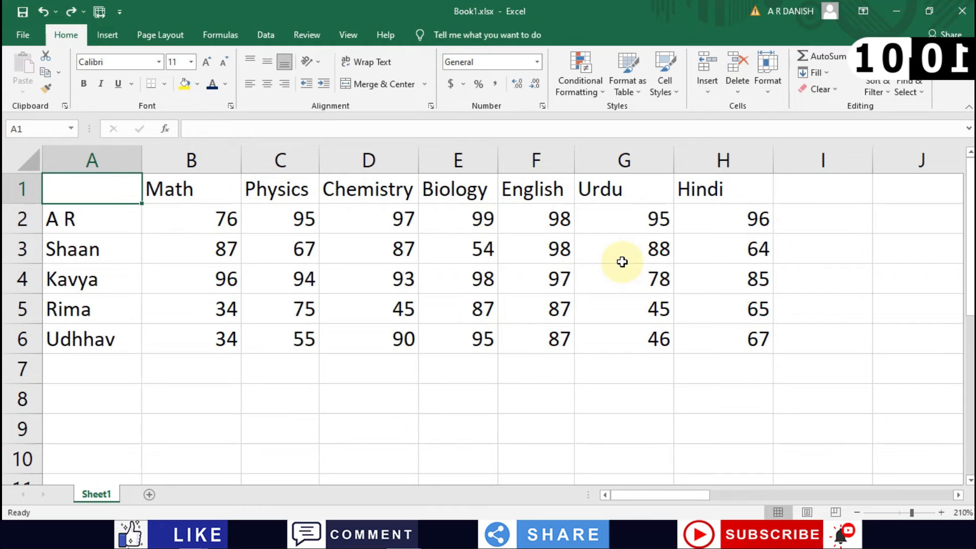
{"action": "left_click", "coordinate": [732, 253]}
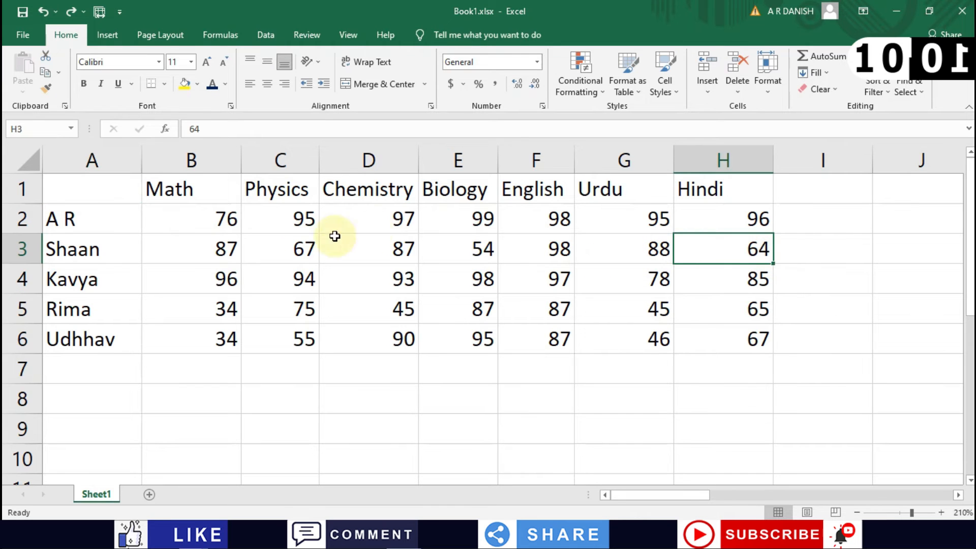
{"action": "scroll", "coordinate": [241, 280], "scroll_direction": "right", "scroll_amount": 1}
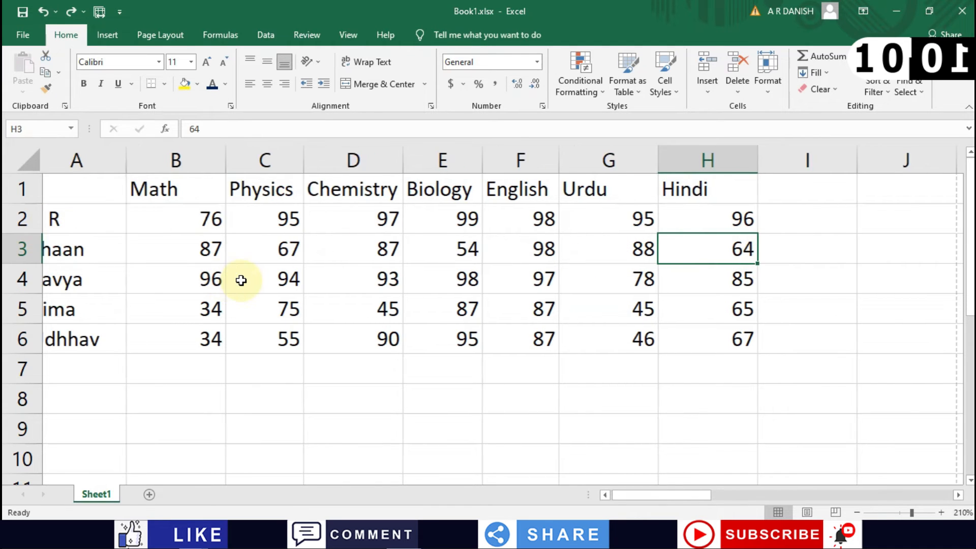
{"action": "scroll", "coordinate": [241, 280], "scroll_direction": "right", "scroll_amount": 3}
{"action": "scroll", "coordinate": [608, 283], "scroll_direction": "left", "scroll_amount": 3}
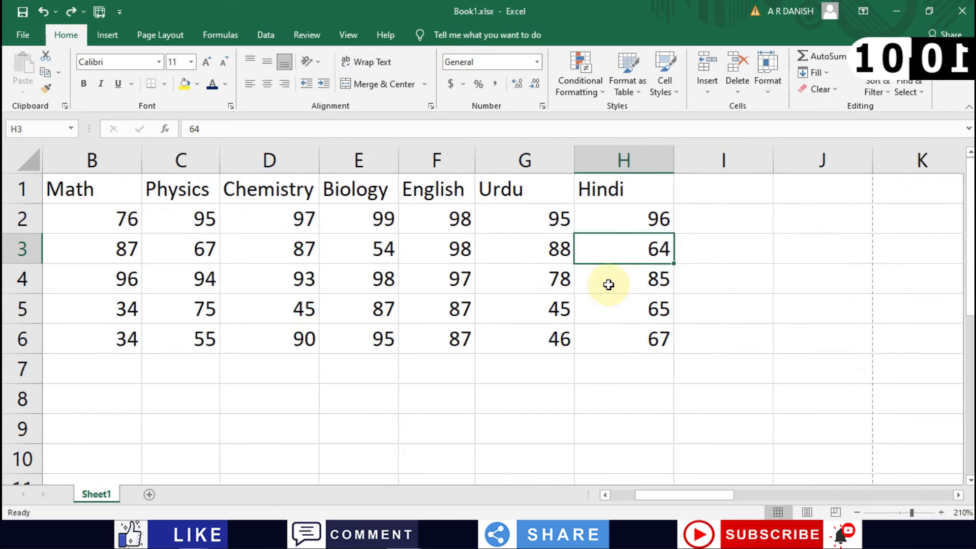
{"action": "left_click", "coordinate": [732, 267]}
{"action": "left_click_drag", "start_coordinate": [735, 254], "coordinate": [54, 257]}
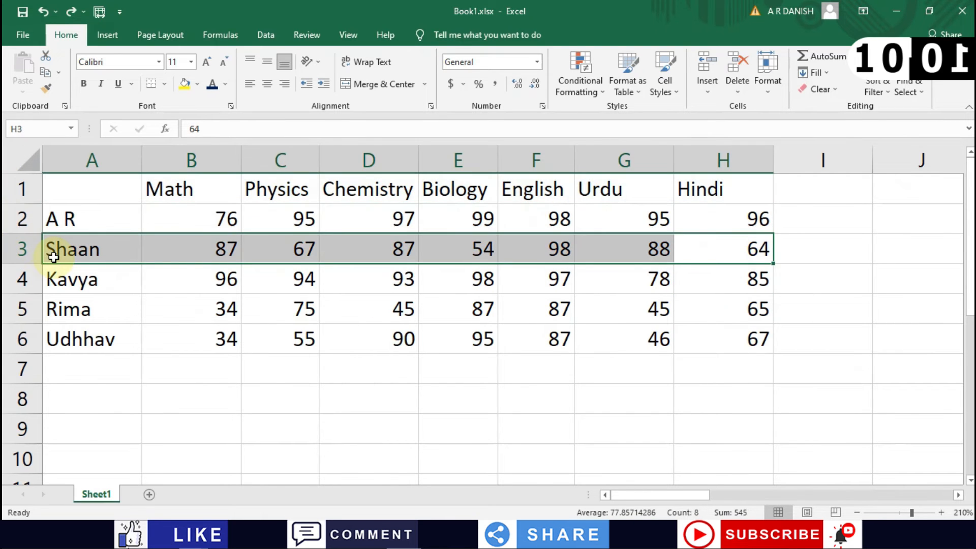
{"action": "right_click", "coordinate": [54, 258]}
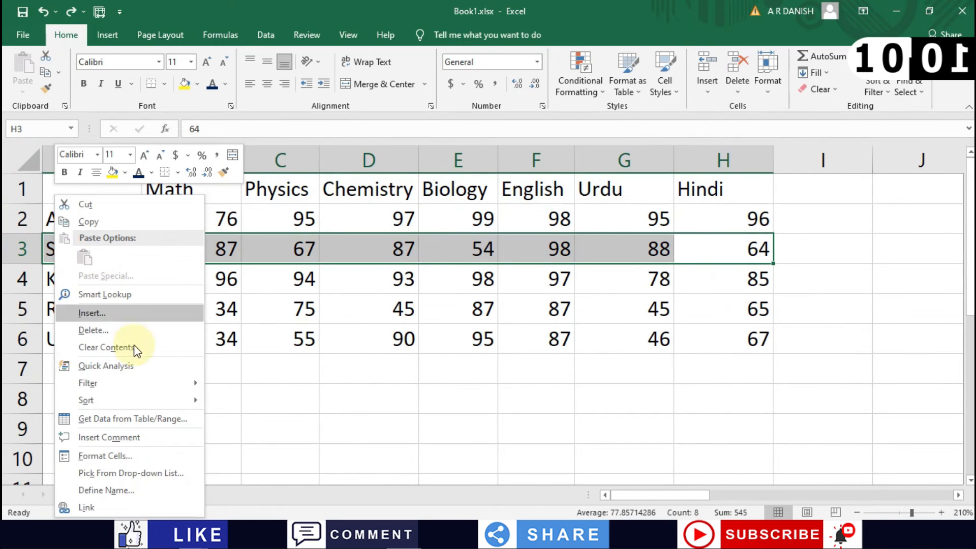
{"action": "left_click", "coordinate": [296, 309]}
{"action": "left_click", "coordinate": [65, 251]}
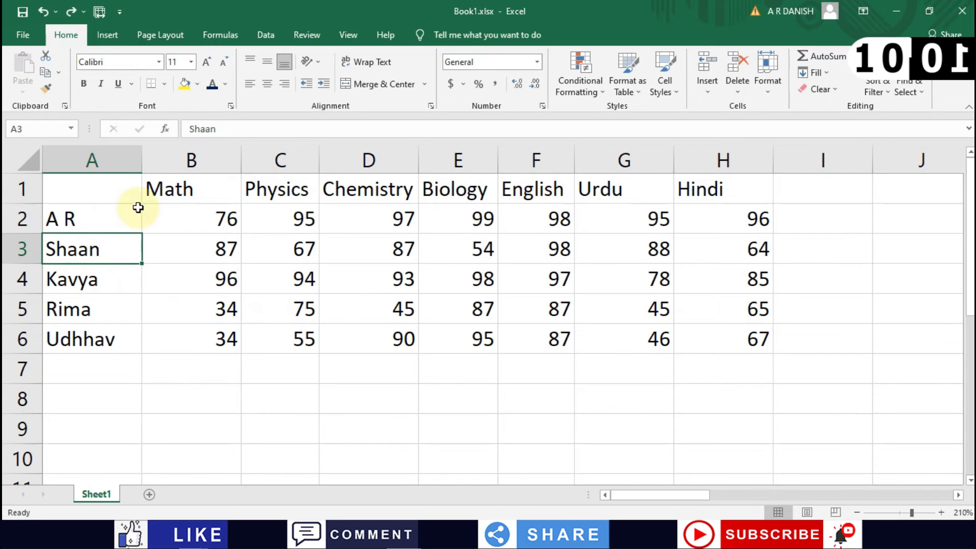
Hide the Math column B and the Biology column E of the marks table.
{"action": "left_click", "coordinate": [189, 161]}
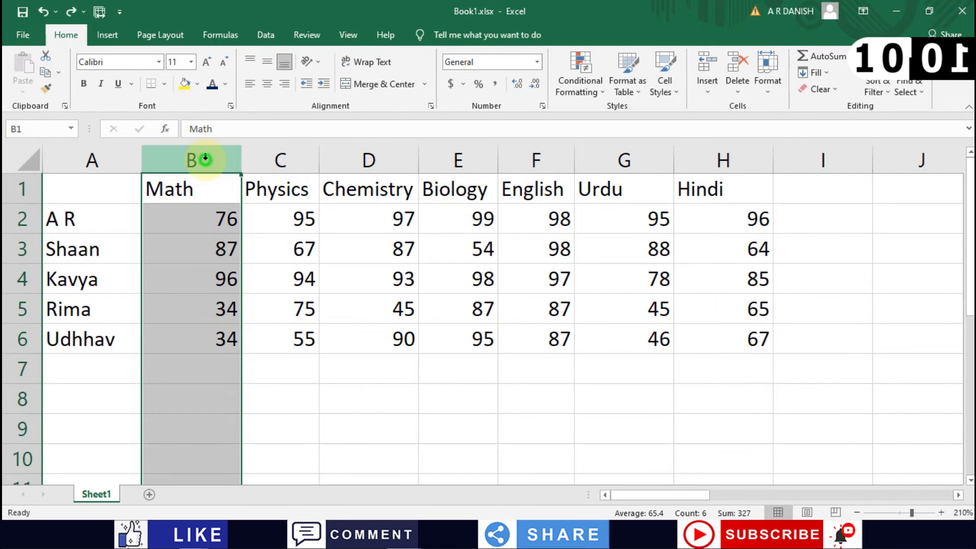
{"action": "right_click", "coordinate": [205, 159]}
{"action": "left_click", "coordinate": [250, 347]}
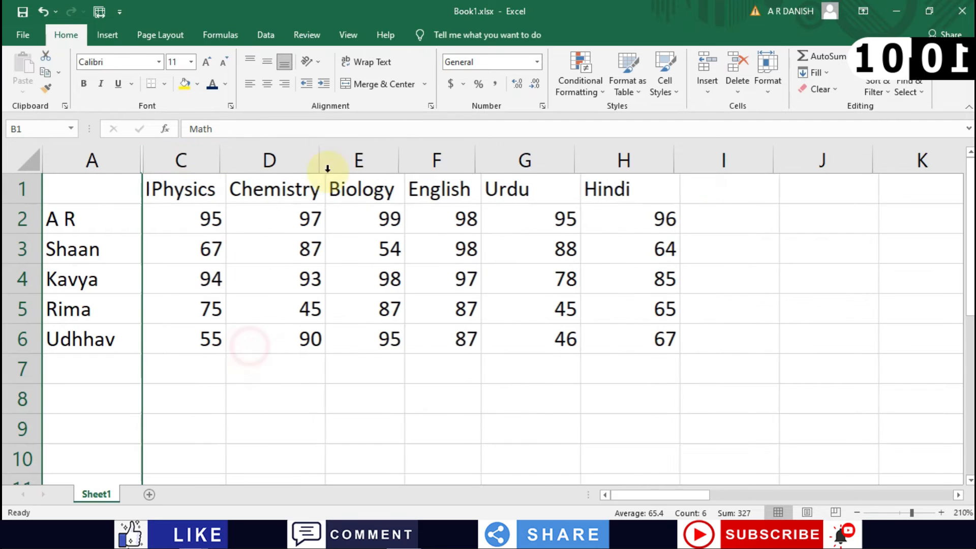
{"action": "left_click", "coordinate": [358, 164]}
{"action": "right_click", "coordinate": [358, 164]}
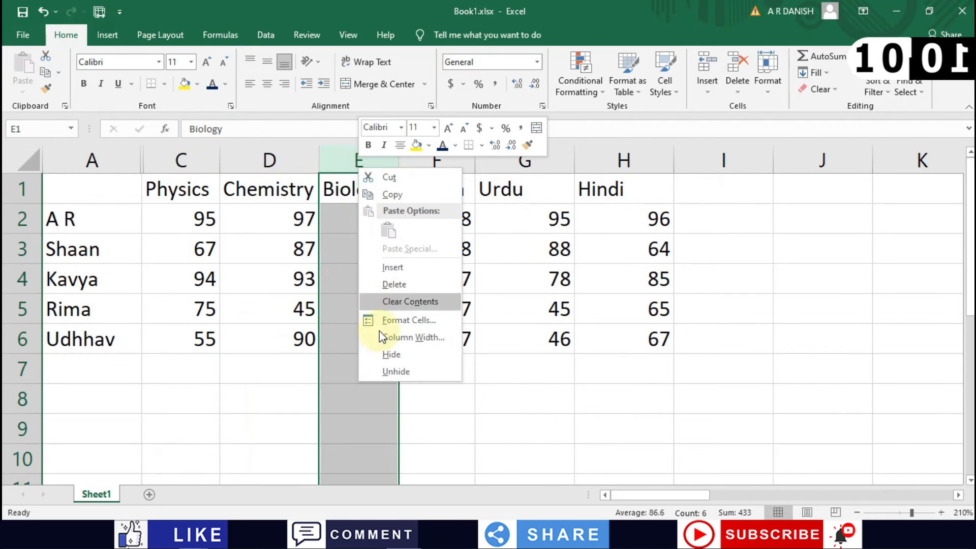
{"action": "left_click", "coordinate": [379, 351]}
Hide the entire Urdu column G of the marks table.
{"action": "left_click", "coordinate": [440, 192]}
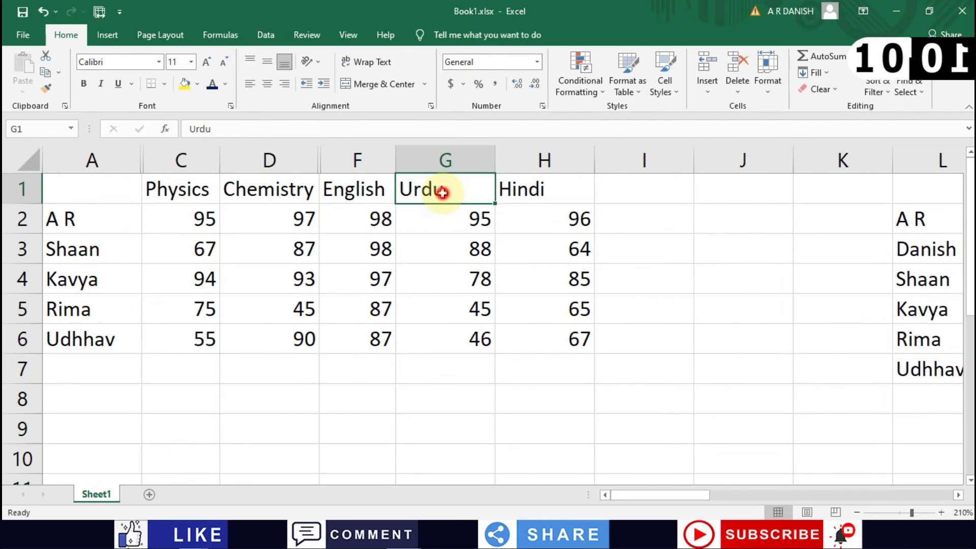
{"action": "right_click", "coordinate": [443, 193]}
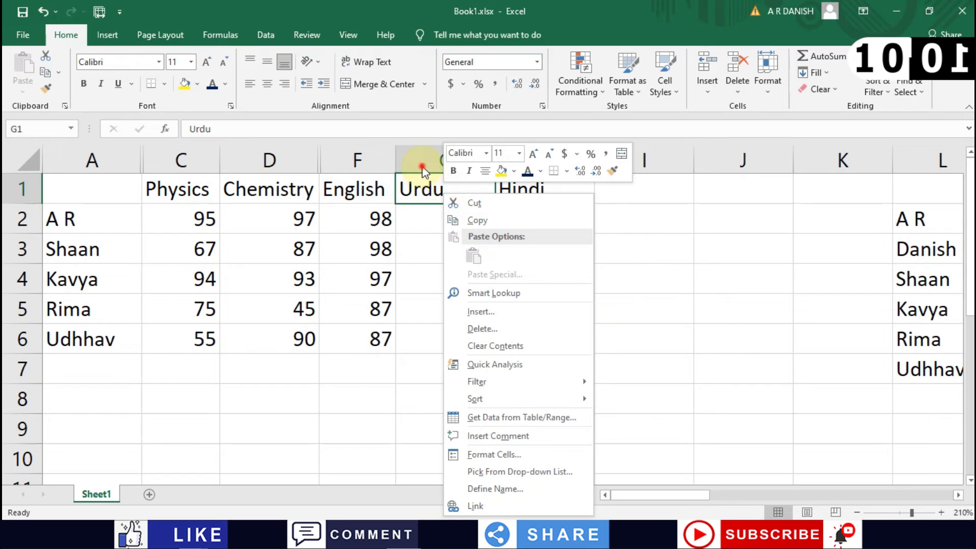
{"action": "key", "text": "Escape"}
{"action": "left_click", "coordinate": [450, 172]}
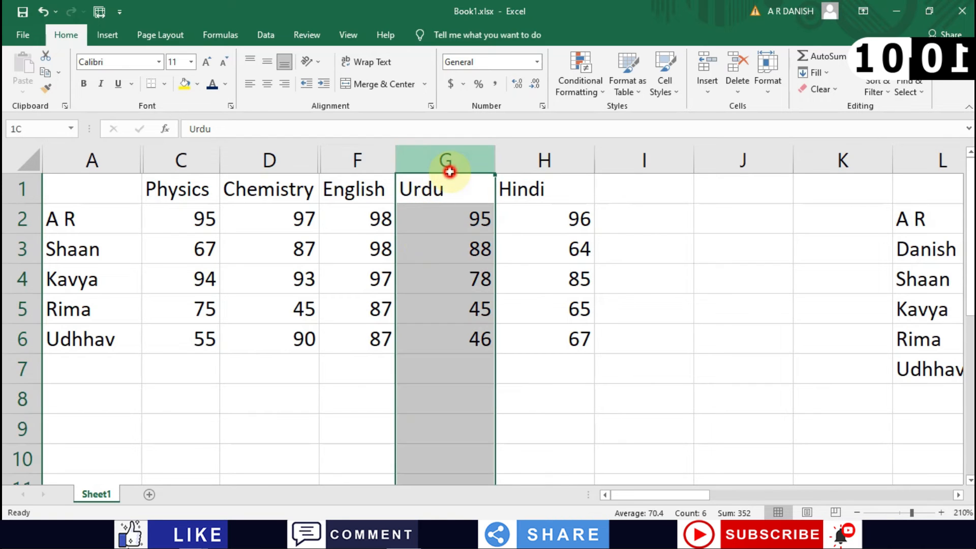
{"action": "right_click", "coordinate": [425, 247]}
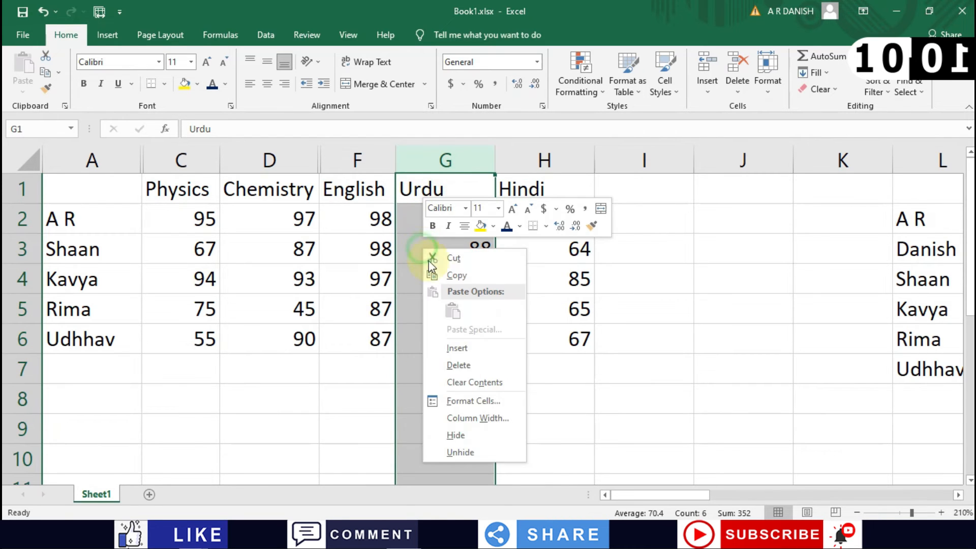
{"action": "left_click", "coordinate": [471, 440]}
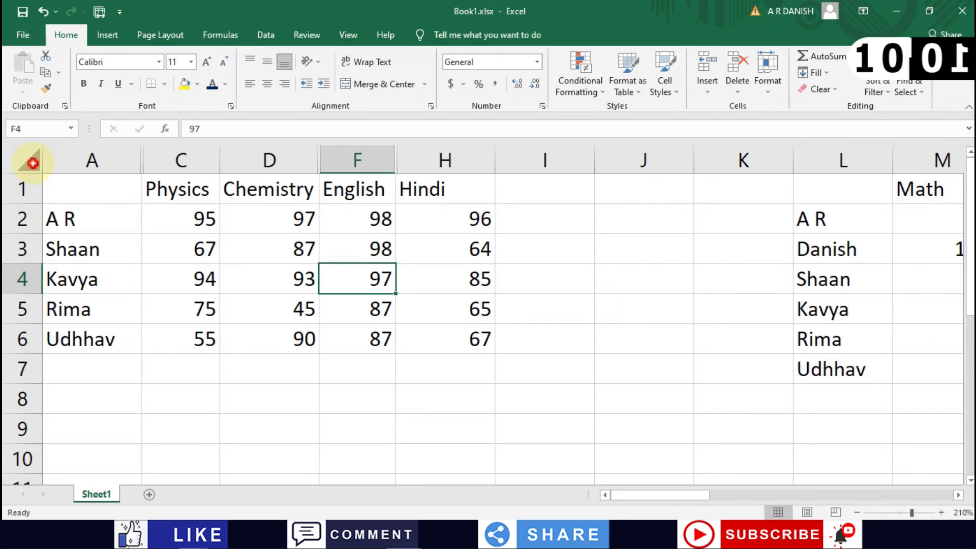
Auto-fit all columns of the whole sheet at once to bring back the hidden ones, then undo and redo that change.
{"action": "left_click", "coordinate": [34, 163]}
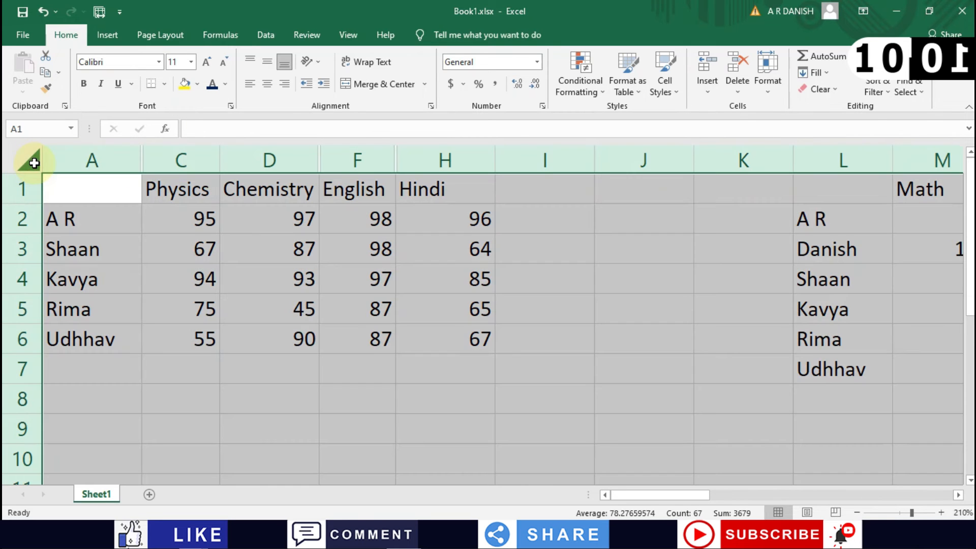
{"action": "double_click", "coordinate": [141, 158]}
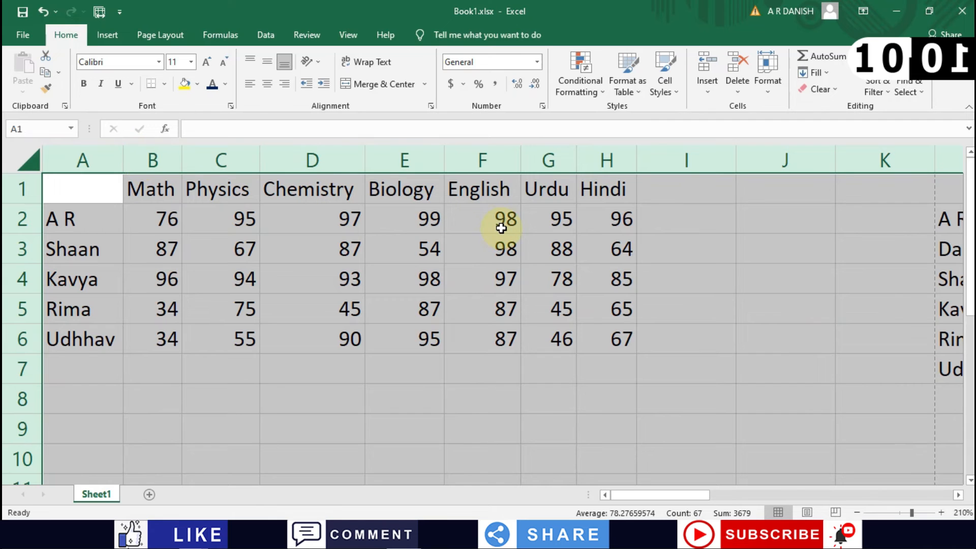
{"action": "key", "text": "ctrl+z"}
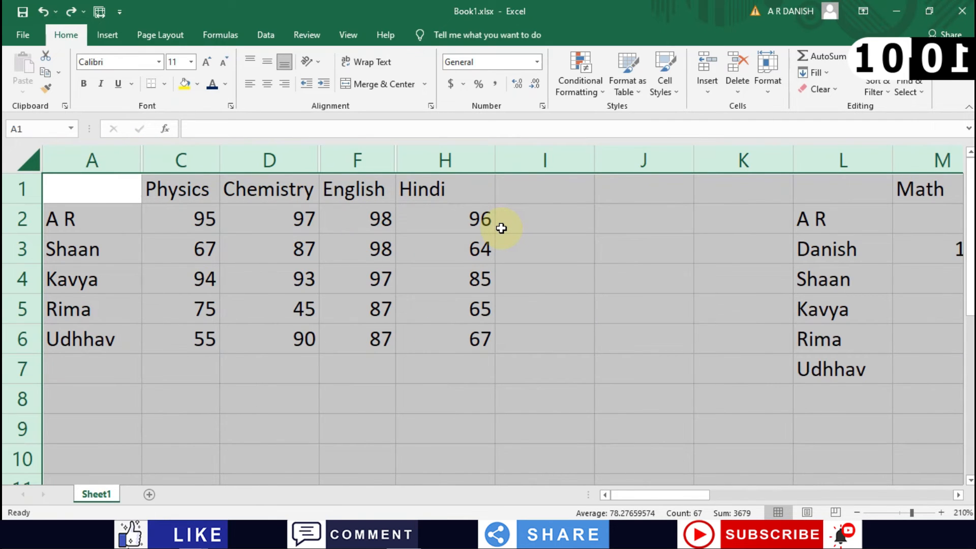
{"action": "key", "text": "ctrl+y"}
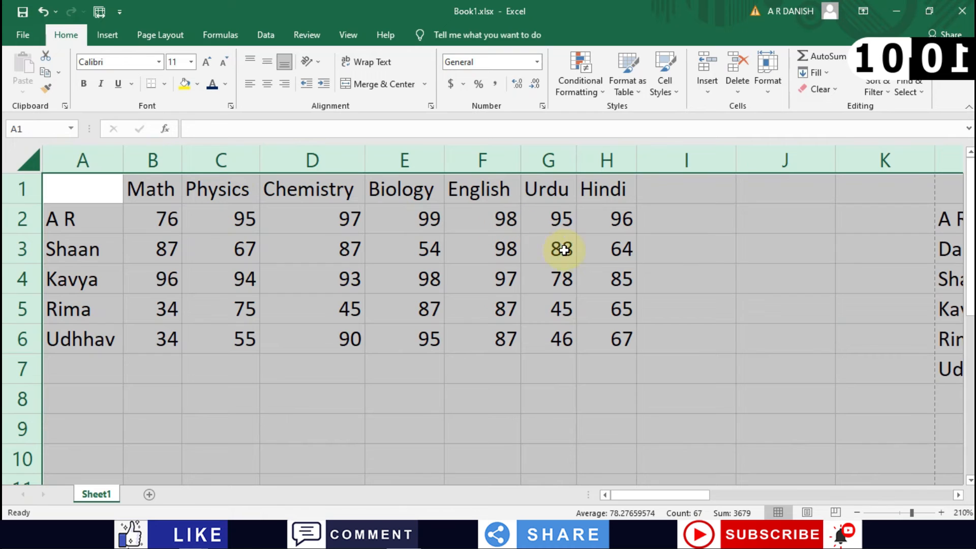
{"action": "left_click", "coordinate": [531, 253]}
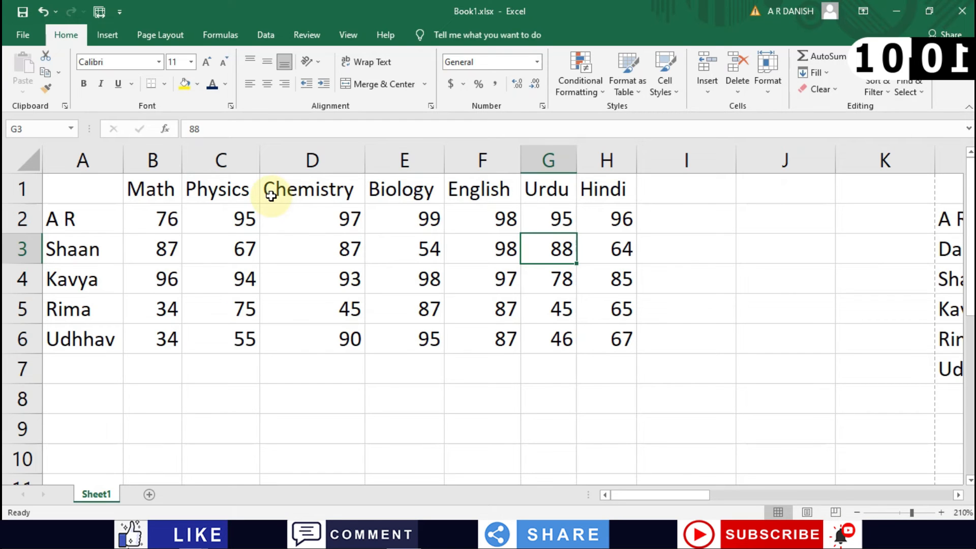
{"action": "key", "text": "Left"}
{"action": "key", "text": "Left"}
{"action": "key", "text": "Left"}
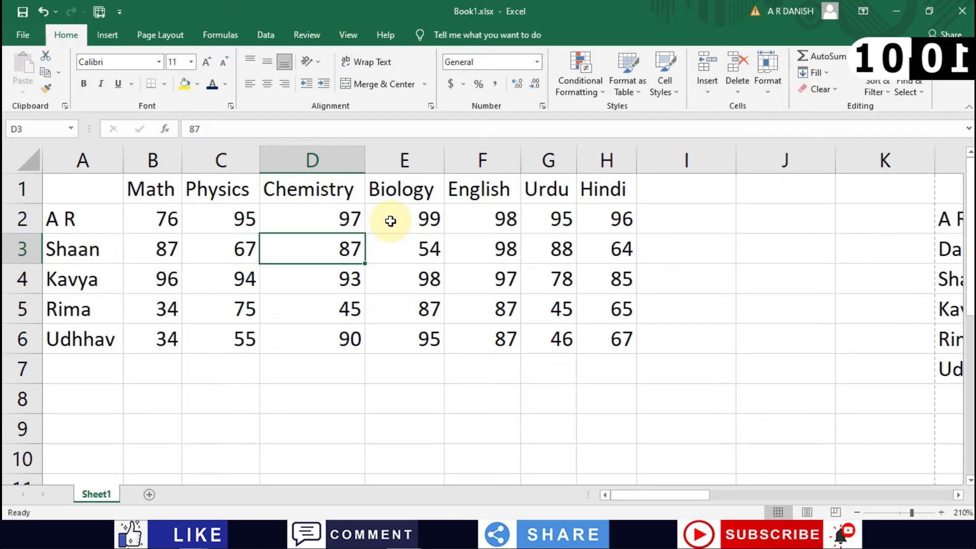
Hide the Biology column E and the Physics column C of the marks table.
{"action": "left_click", "coordinate": [394, 160]}
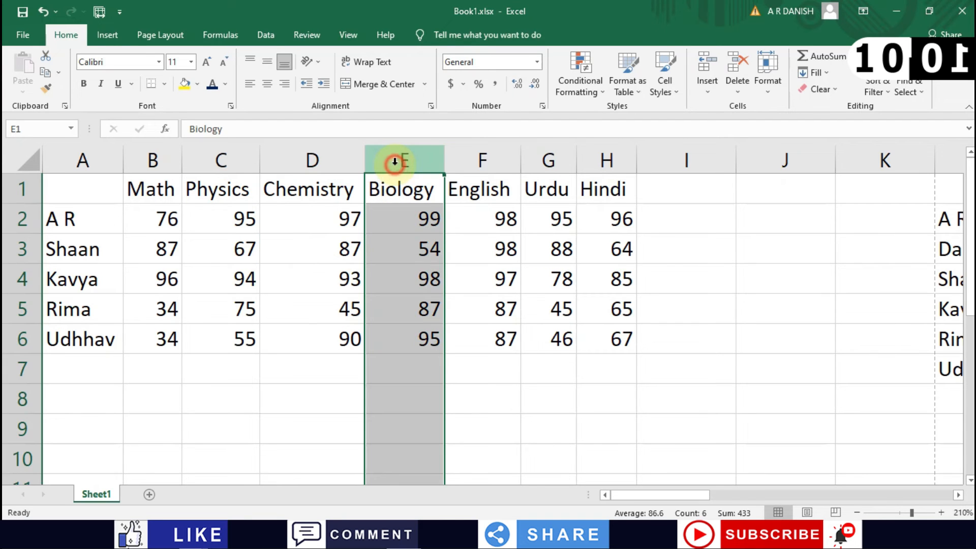
{"action": "right_click", "coordinate": [397, 161]}
{"action": "left_click", "coordinate": [428, 352]}
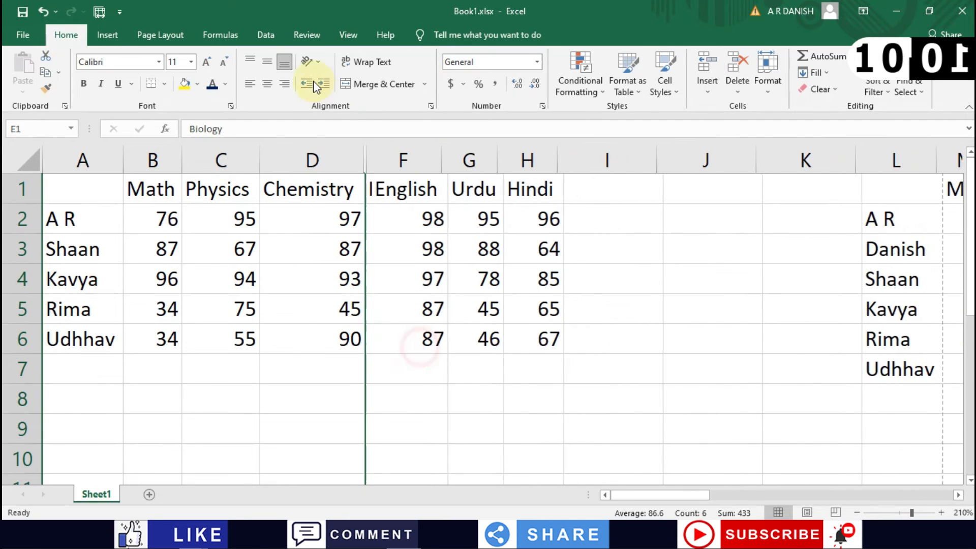
{"action": "left_click", "coordinate": [299, 147]}
{"action": "left_click", "coordinate": [223, 158]}
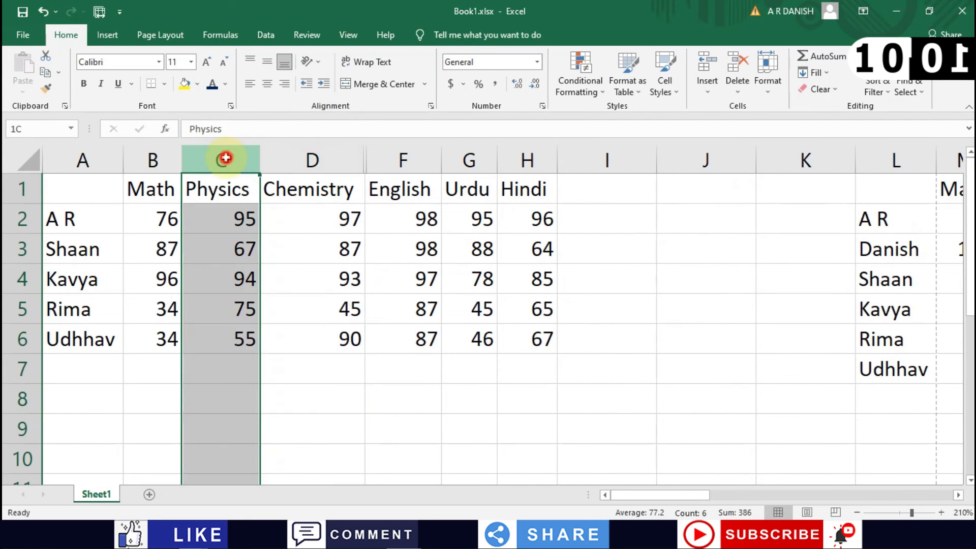
{"action": "right_click", "coordinate": [226, 157]}
{"action": "left_click", "coordinate": [238, 343]}
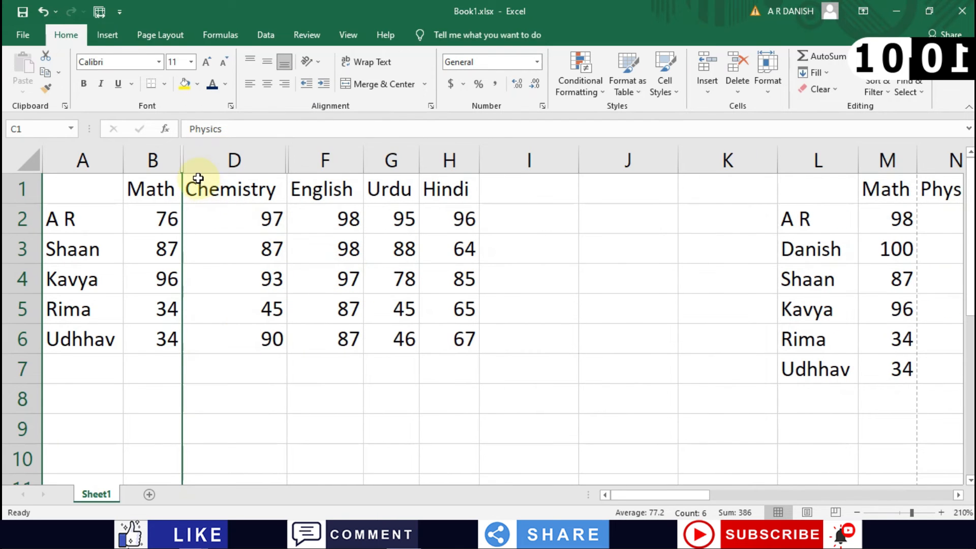
Unhide the Physics and Biology columns together by applying Unhide to the whole range from Math to Hindi.
{"action": "left_click_drag", "start_coordinate": [152, 159], "coordinate": [447, 152]}
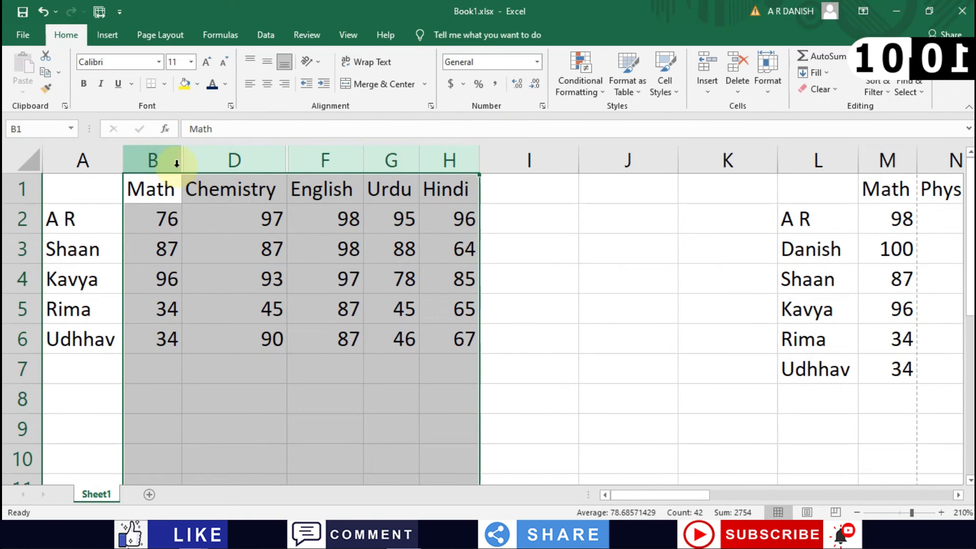
{"action": "right_click", "coordinate": [247, 166]}
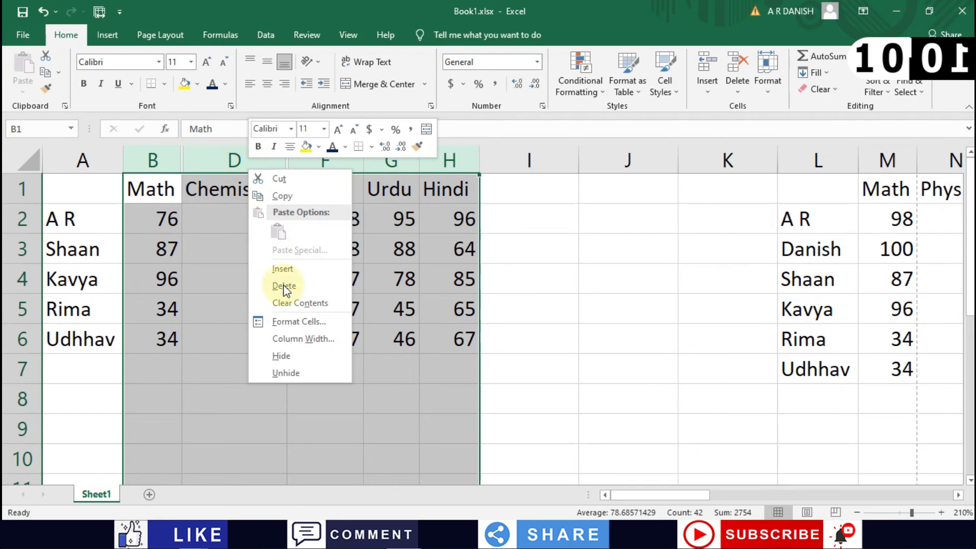
{"action": "right_click", "coordinate": [399, 167]}
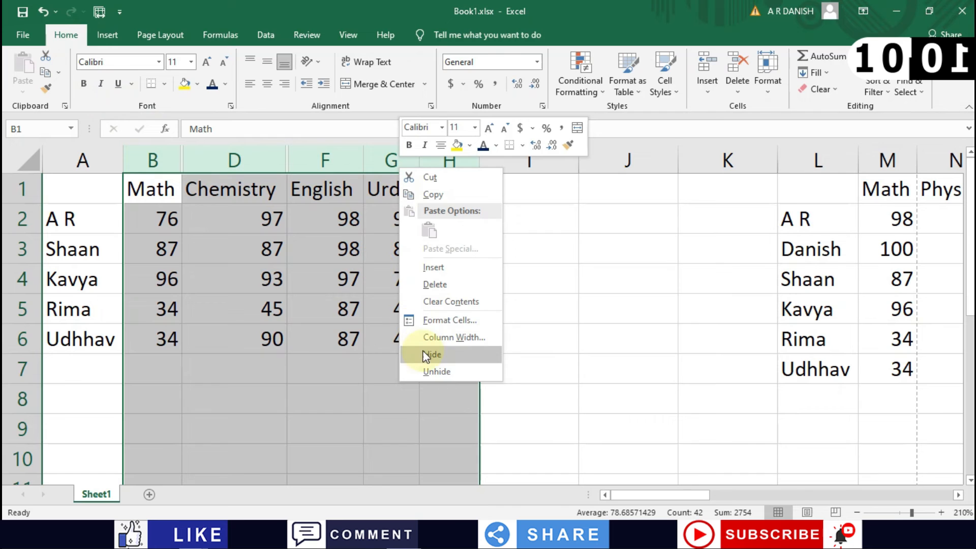
{"action": "left_click", "coordinate": [421, 370]}
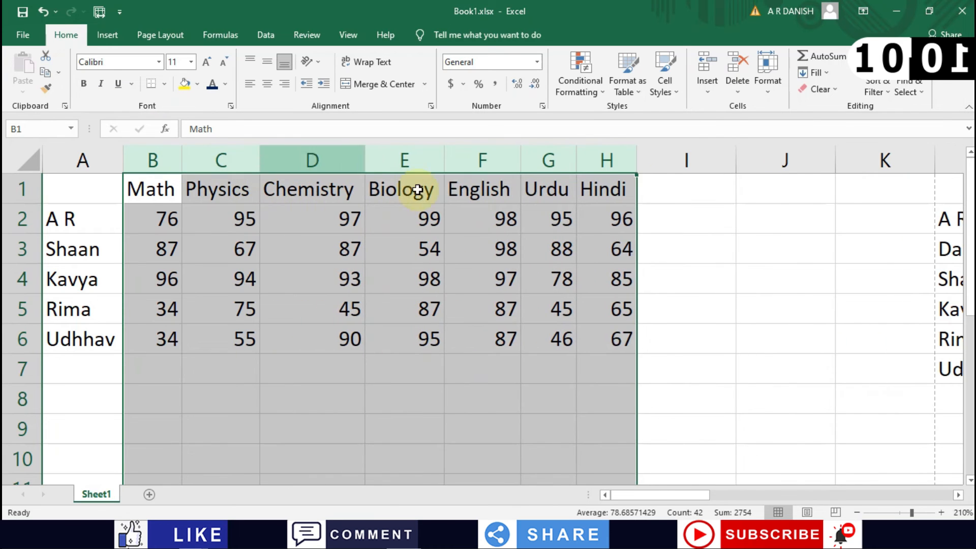
{"action": "left_click", "coordinate": [447, 194]}
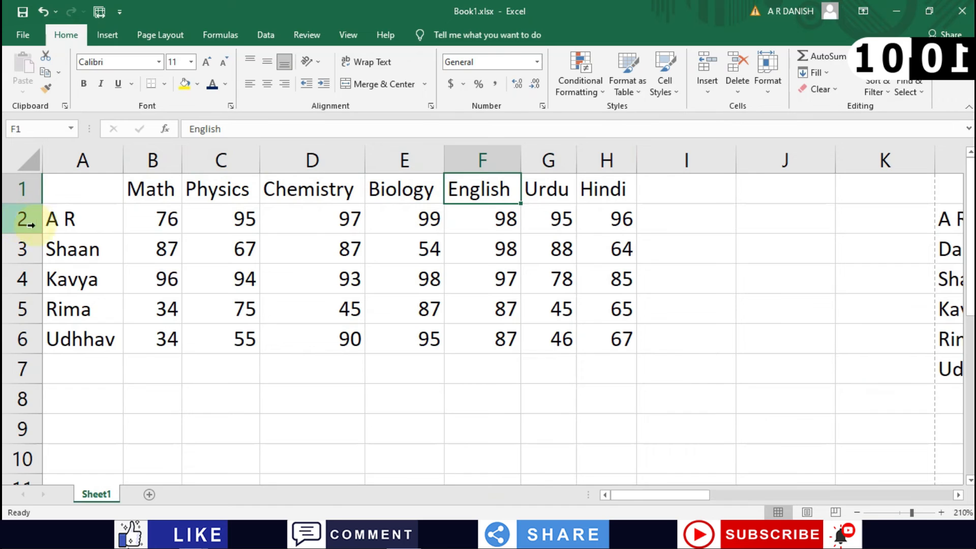
Hide the entire row 3 of the marks table.
{"action": "left_click", "coordinate": [51, 248]}
{"action": "right_click", "coordinate": [53, 247]}
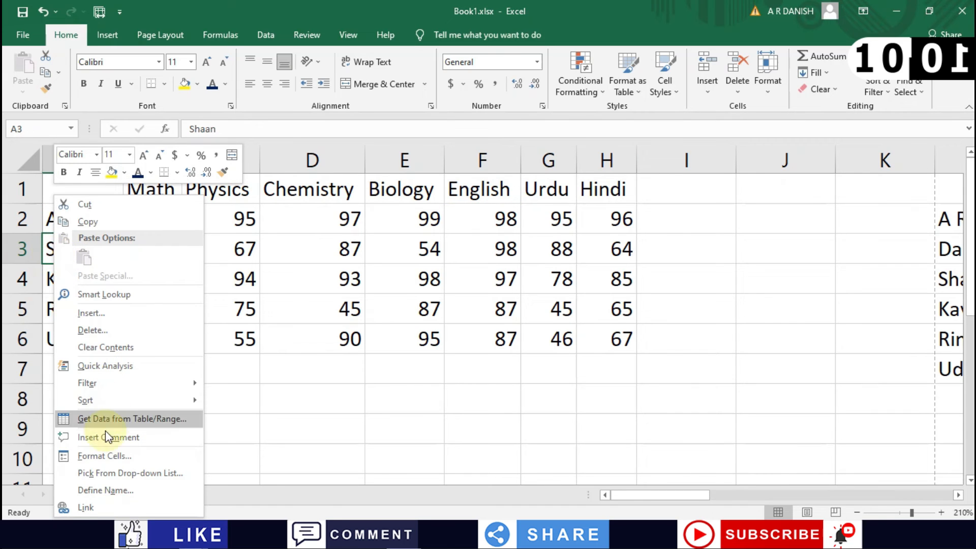
{"action": "left_click", "coordinate": [18, 244]}
{"action": "left_click", "coordinate": [23, 277]}
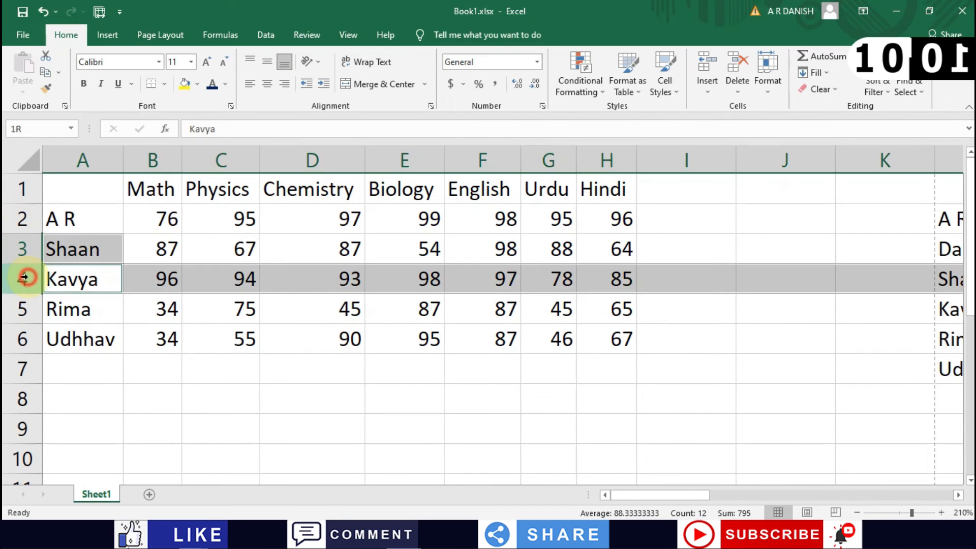
{"action": "left_click", "coordinate": [34, 256]}
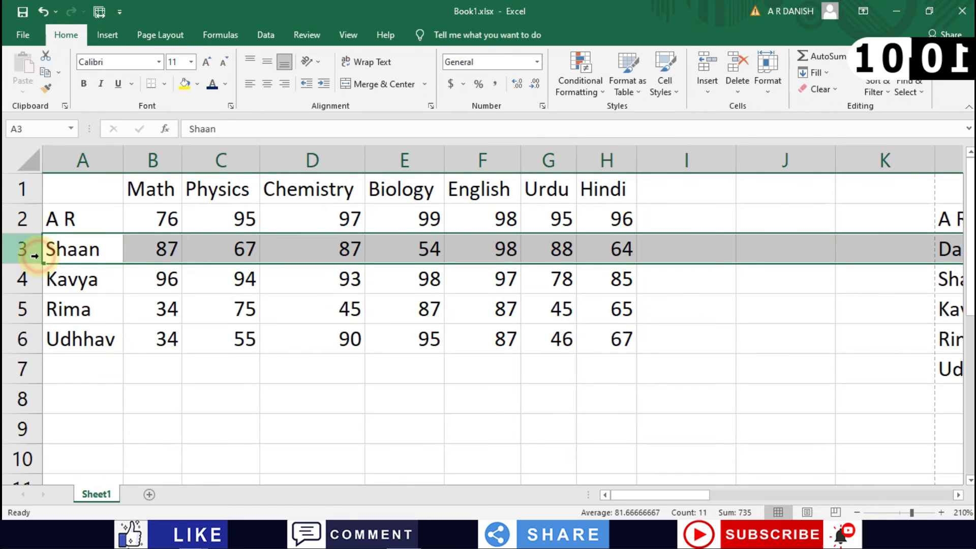
{"action": "right_click", "coordinate": [33, 256]}
{"action": "left_click", "coordinate": [74, 441]}
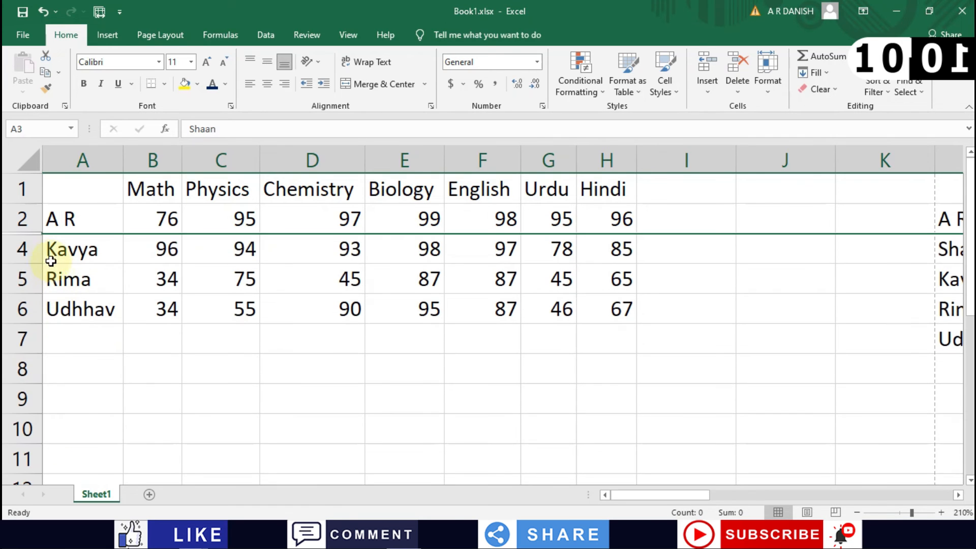
Hide the entire row 4, directly below row 2 in the marks table.
{"action": "left_click", "coordinate": [20, 248]}
{"action": "right_click", "coordinate": [32, 257]}
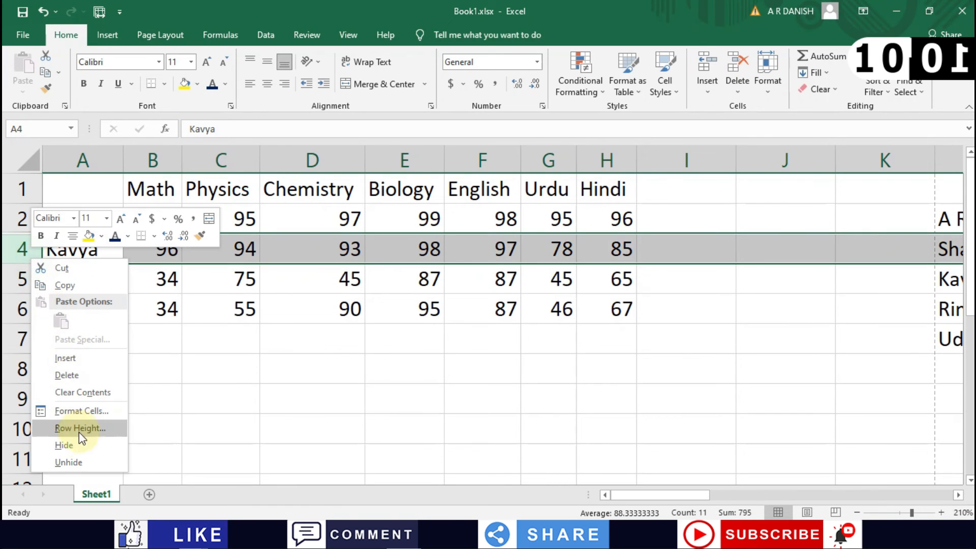
{"action": "left_click", "coordinate": [64, 445]}
{"action": "left_click", "coordinate": [188, 290]}
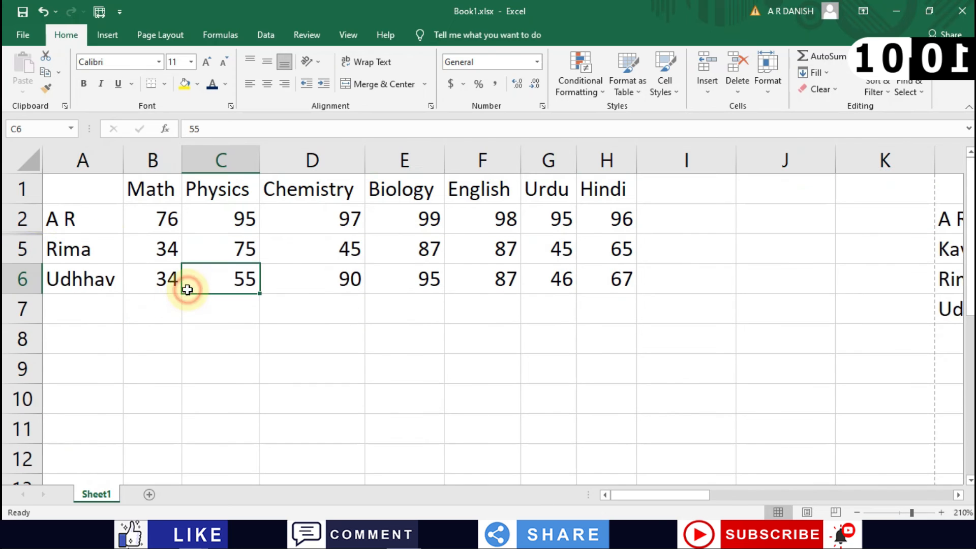
Unhide rows 3 and 4 together by applying Unhide to the row range from 2 to 5.
{"action": "left_click_drag", "start_coordinate": [24, 213], "coordinate": [20, 279]}
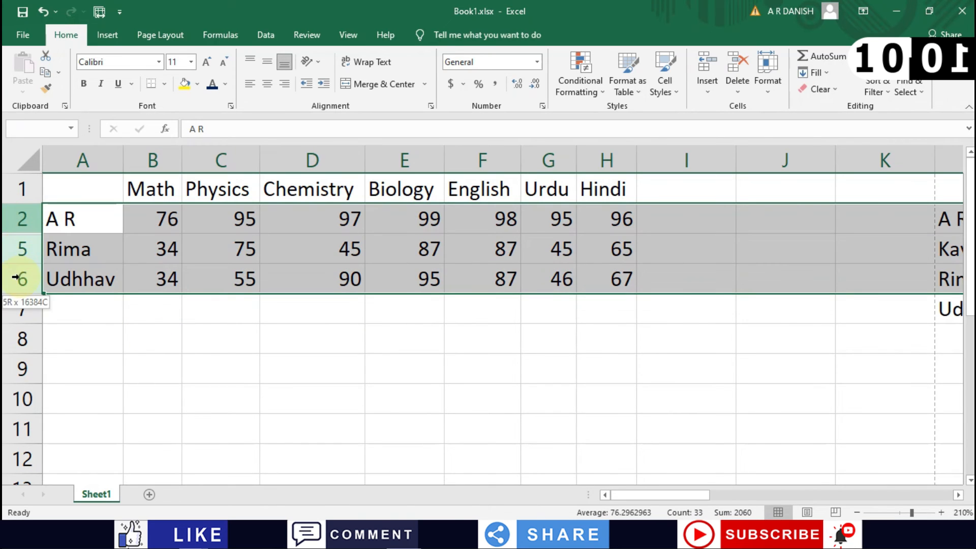
{"action": "left_click_drag", "start_coordinate": [33, 224], "coordinate": [24, 244]}
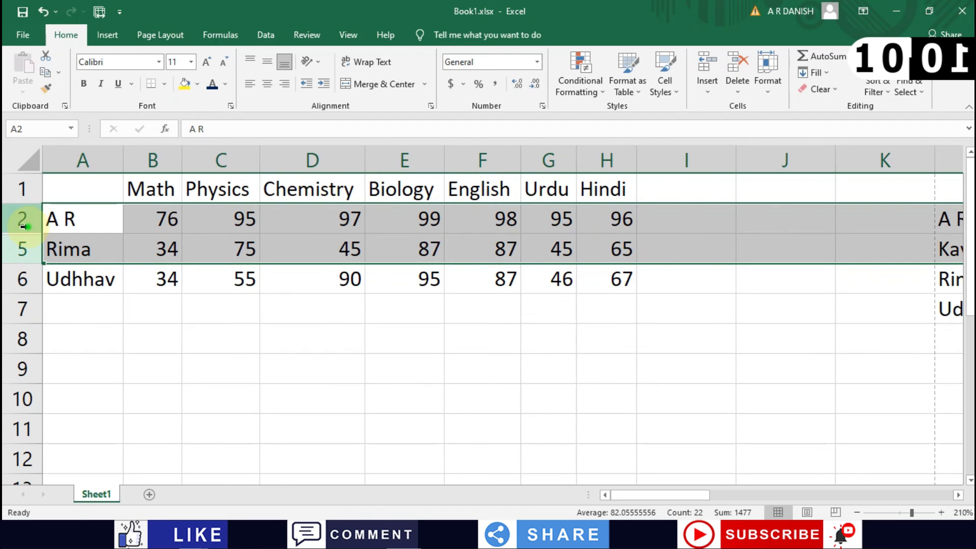
{"action": "right_click", "coordinate": [23, 226]}
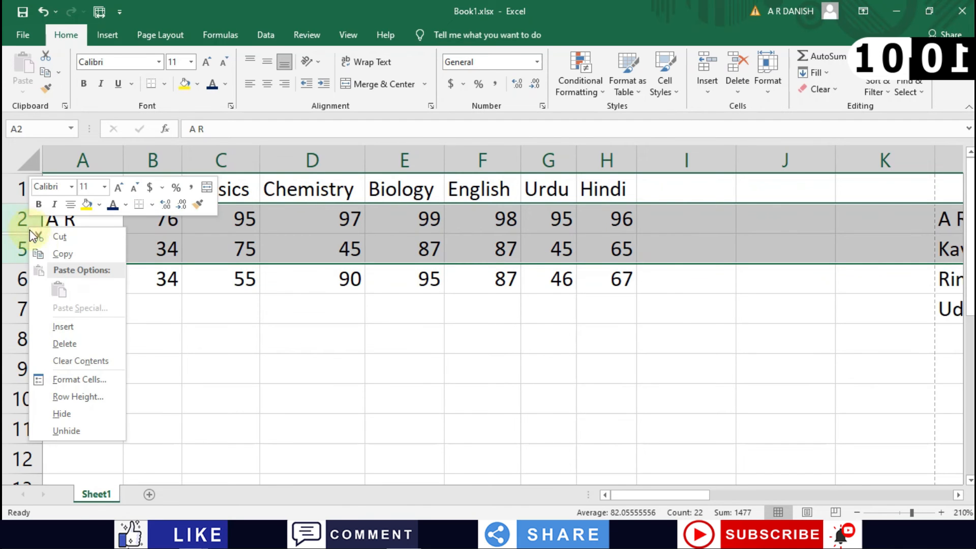
{"action": "left_click", "coordinate": [69, 432]}
{"action": "left_click", "coordinate": [93, 273]}
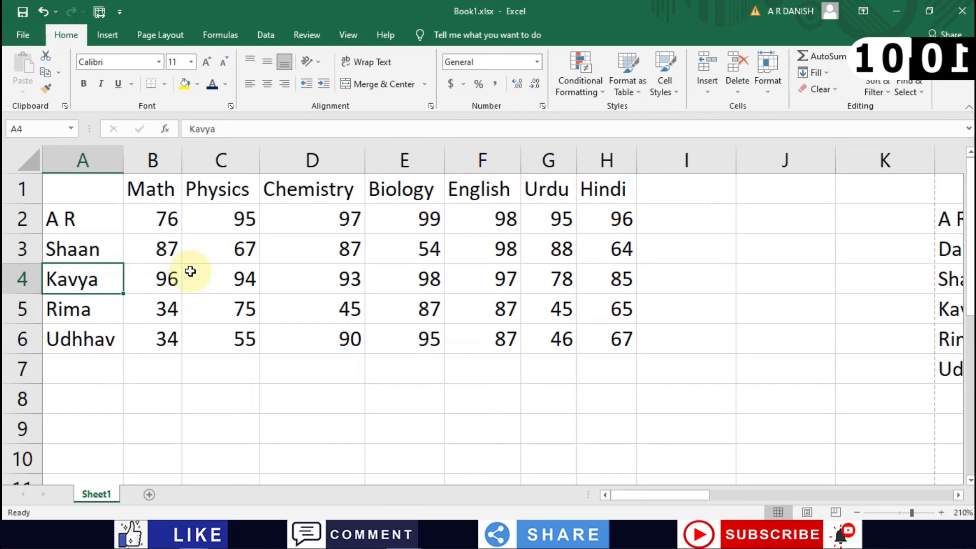
Compare the main marks table with the second marks table in columns L to N.
{"action": "left_click", "coordinate": [349, 249]}
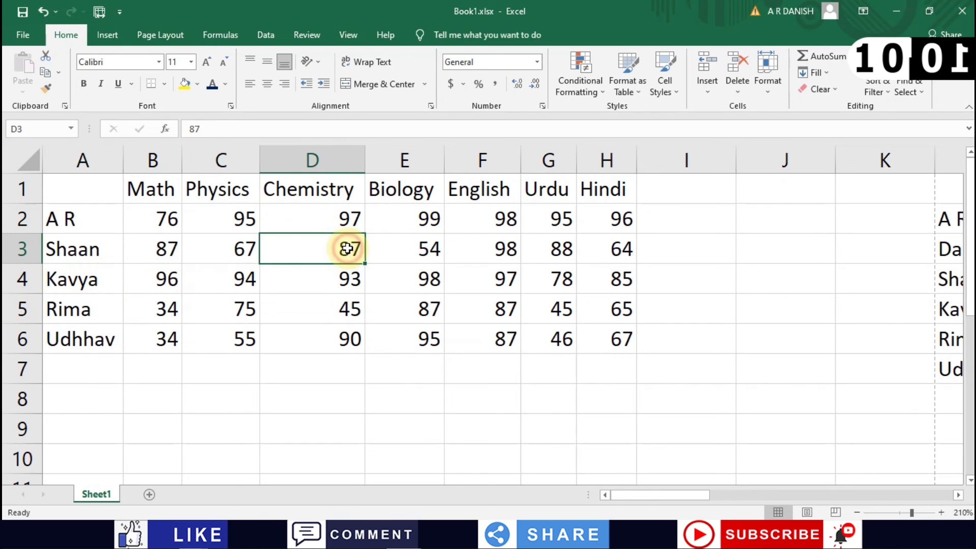
{"action": "scroll", "coordinate": [348, 248], "scroll_direction": "right", "scroll_amount": 2}
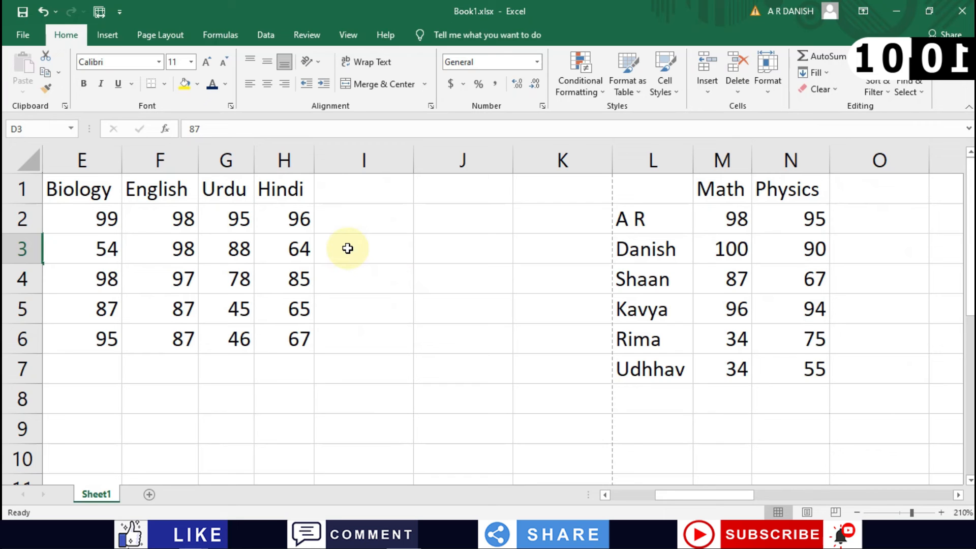
{"action": "scroll", "coordinate": [403, 255], "scroll_direction": "left", "scroll_amount": 3}
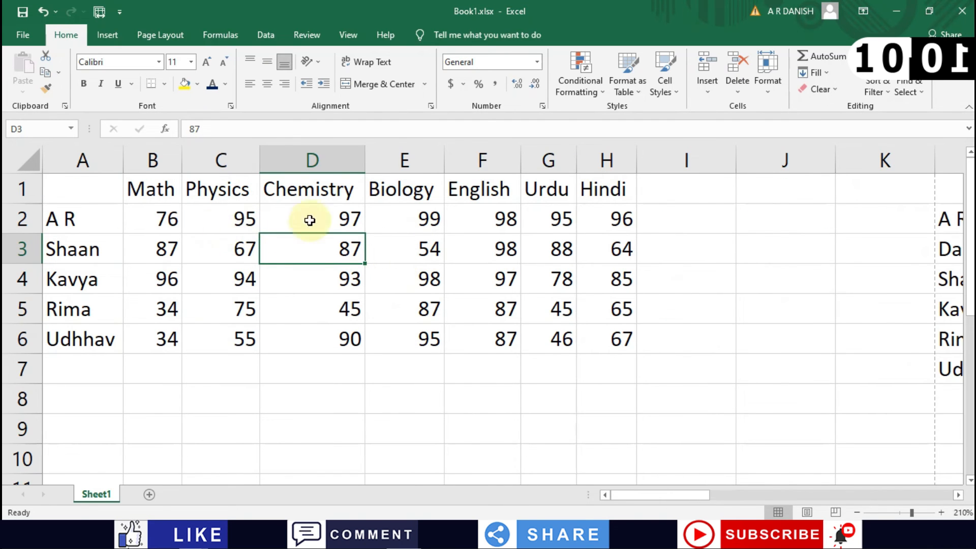
{"action": "scroll", "coordinate": [387, 236], "scroll_direction": "right", "scroll_amount": 1}
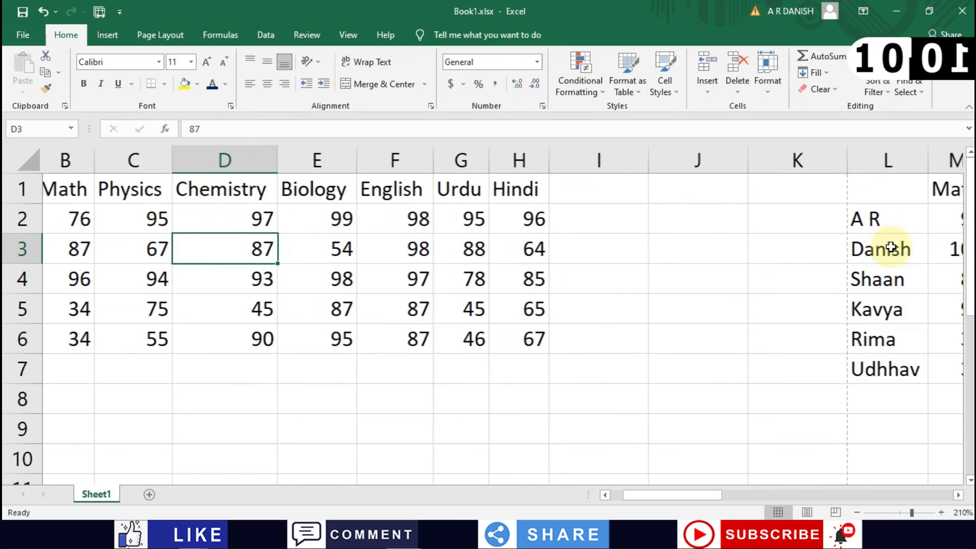
{"action": "scroll", "coordinate": [893, 246], "scroll_direction": "right", "scroll_amount": 4}
{"action": "scroll", "coordinate": [725, 246], "scroll_direction": "left", "scroll_amount": 5}
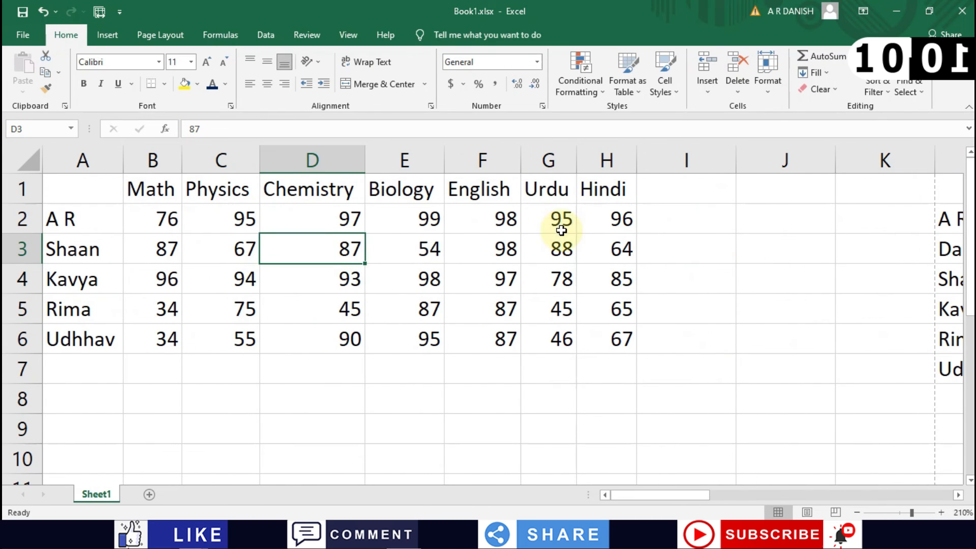
{"action": "left_click", "coordinate": [459, 243]}
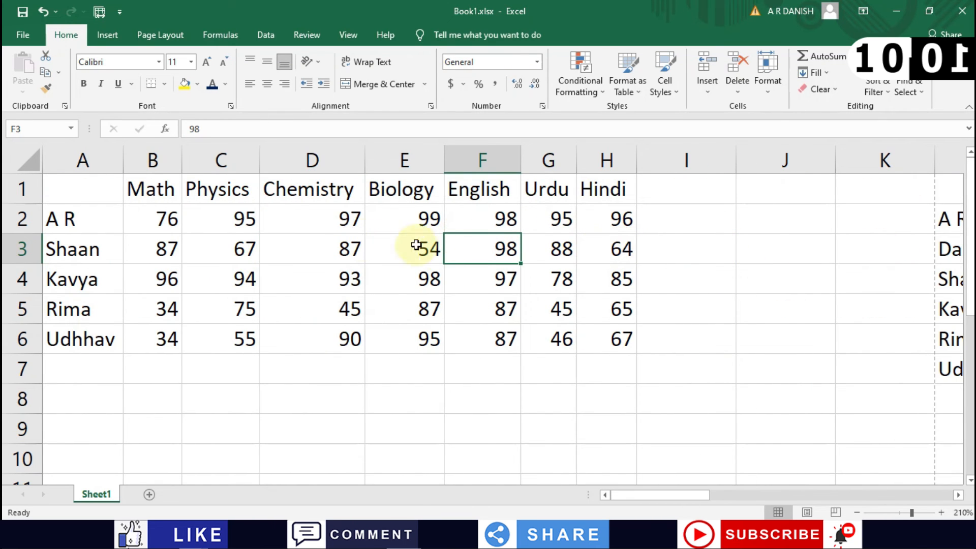
{"action": "left_click", "coordinate": [464, 278]}
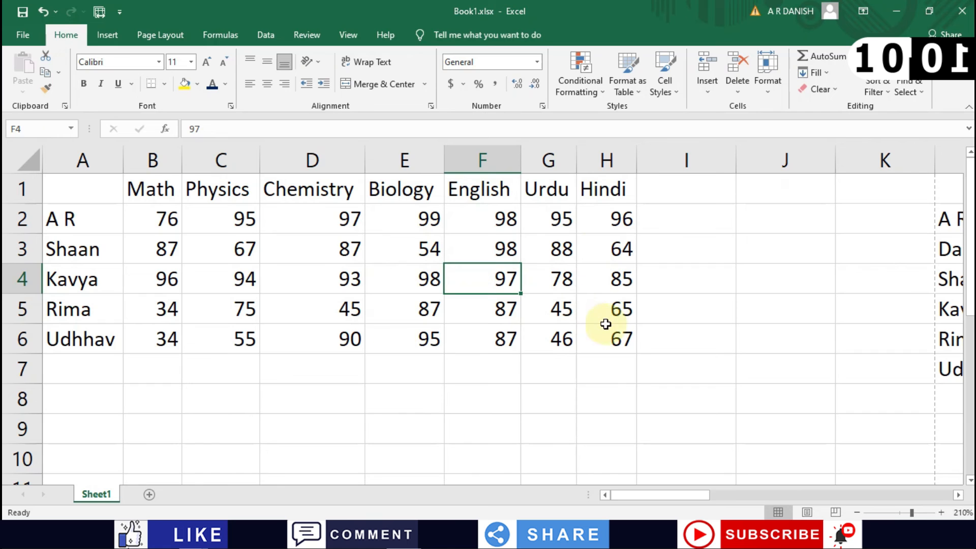
{"action": "left_click", "coordinate": [28, 161]}
Hide the Math column M of the second marks table.
{"action": "scroll", "coordinate": [414, 227], "scroll_direction": "right", "scroll_amount": 4}
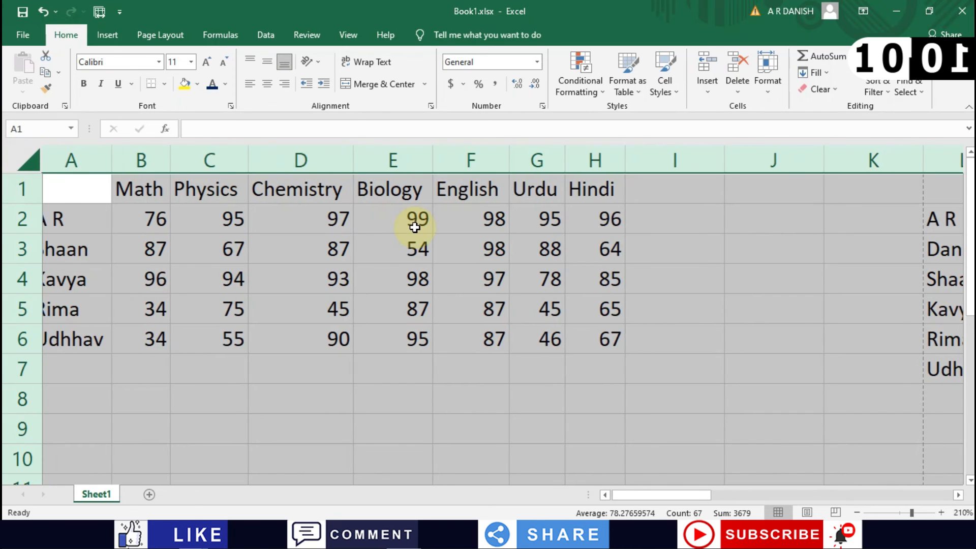
{"action": "left_click", "coordinate": [713, 176]}
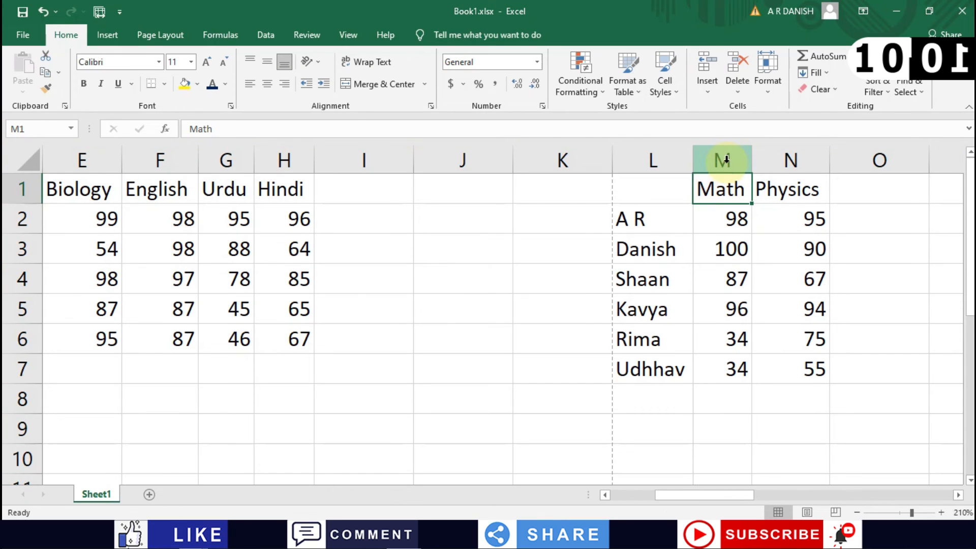
{"action": "left_click", "coordinate": [713, 216]}
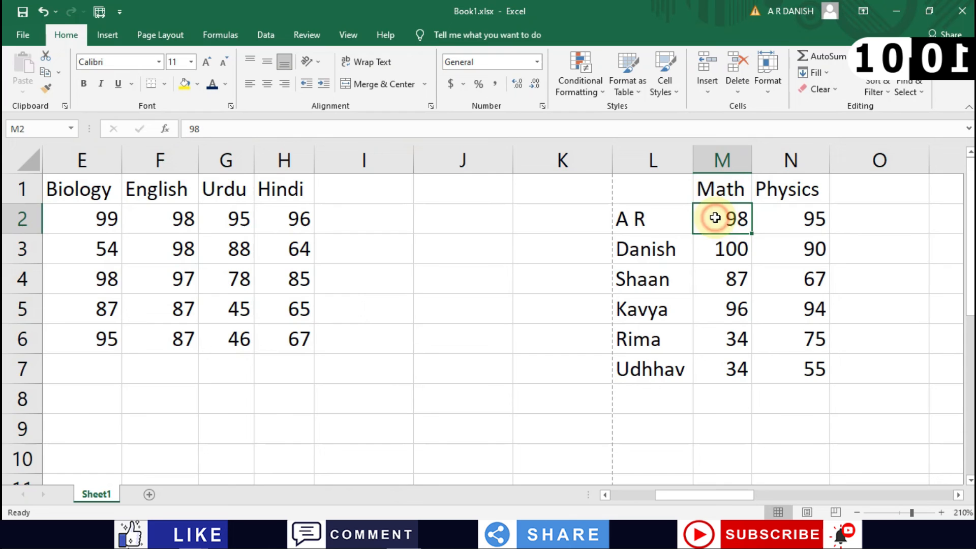
{"action": "left_click", "coordinate": [722, 168]}
{"action": "right_click", "coordinate": [722, 167]}
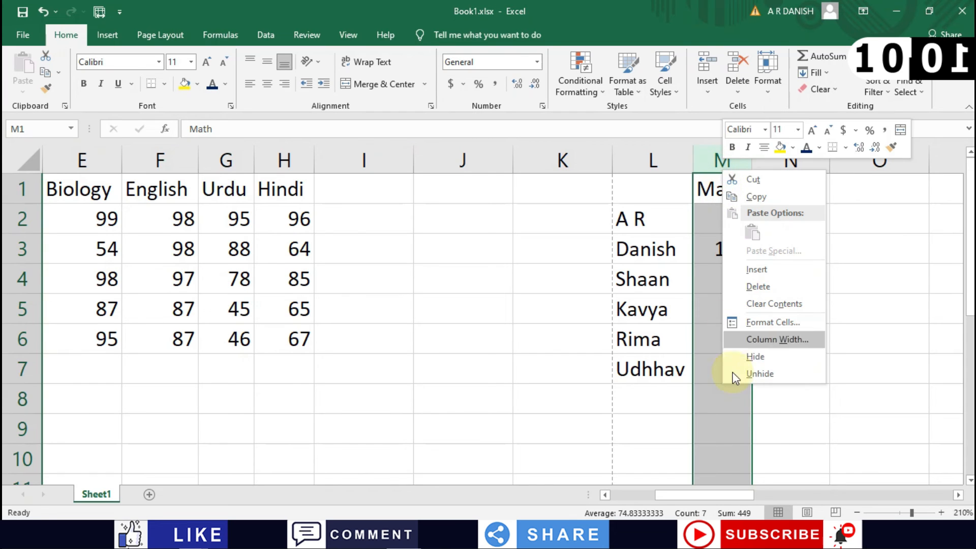
{"action": "left_click", "coordinate": [771, 356]}
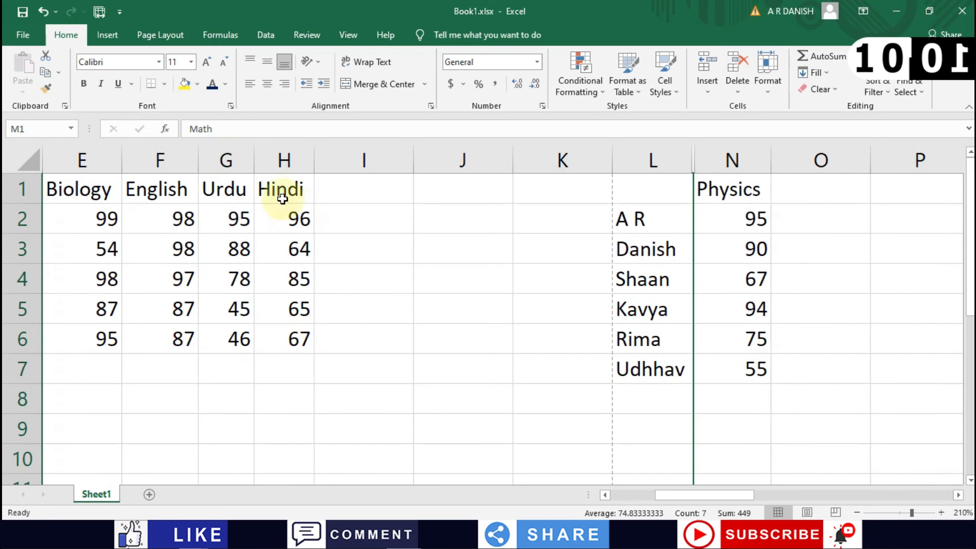
Hide the Urdu column G and the Biology column E of the main marks table.
{"action": "left_click", "coordinate": [224, 151]}
{"action": "right_click", "coordinate": [224, 152]}
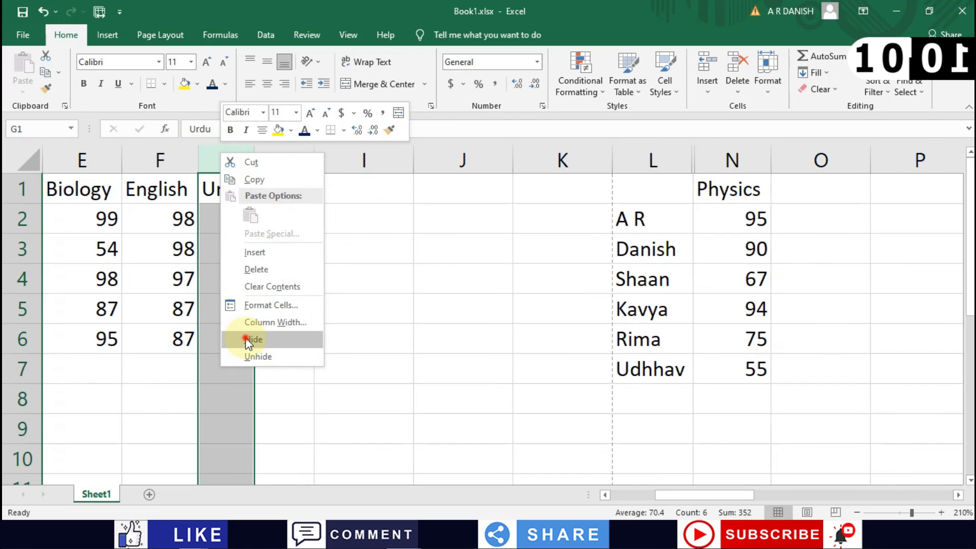
{"action": "left_click", "coordinate": [249, 339]}
{"action": "left_click", "coordinate": [90, 168]}
{"action": "right_click", "coordinate": [89, 165]}
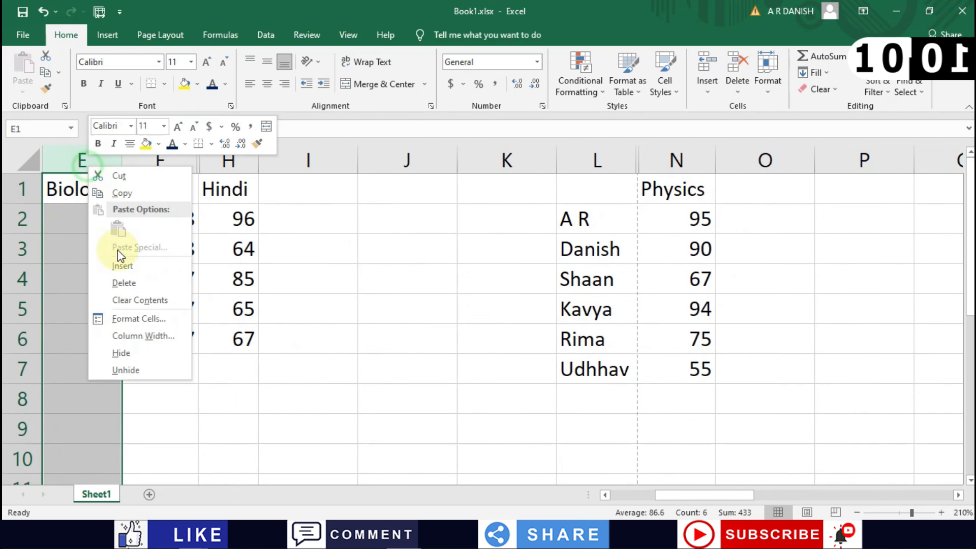
{"action": "left_click", "coordinate": [142, 355]}
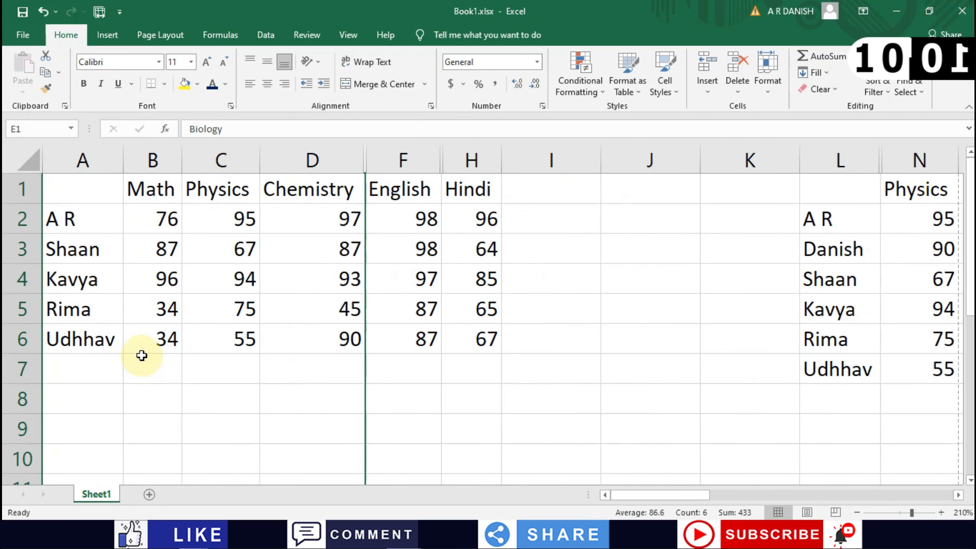
Try to unhide the hidden columns by applying the row-level Unhide command to the entire sheet.
{"action": "left_click", "coordinate": [28, 159]}
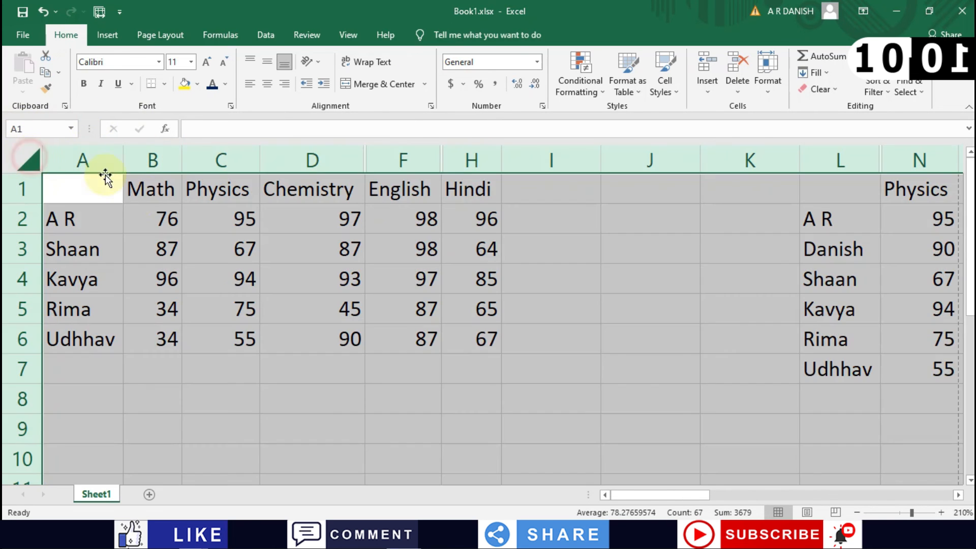
{"action": "right_click", "coordinate": [139, 195]}
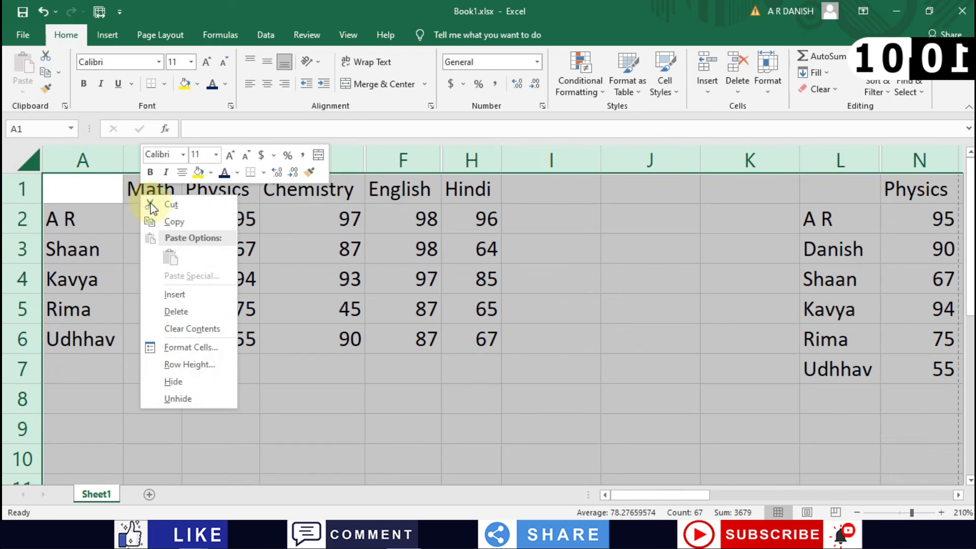
{"action": "left_click", "coordinate": [183, 393]}
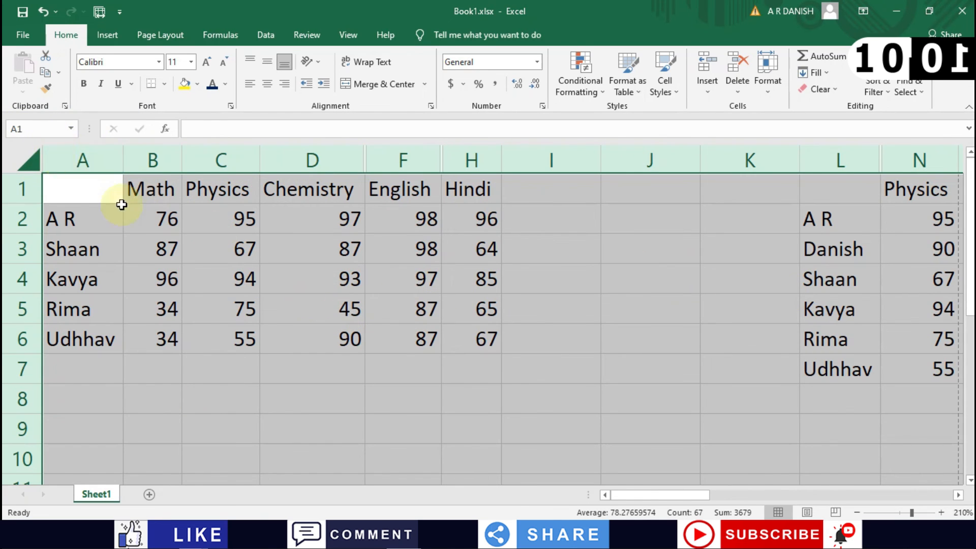
{"action": "left_click", "coordinate": [172, 250]}
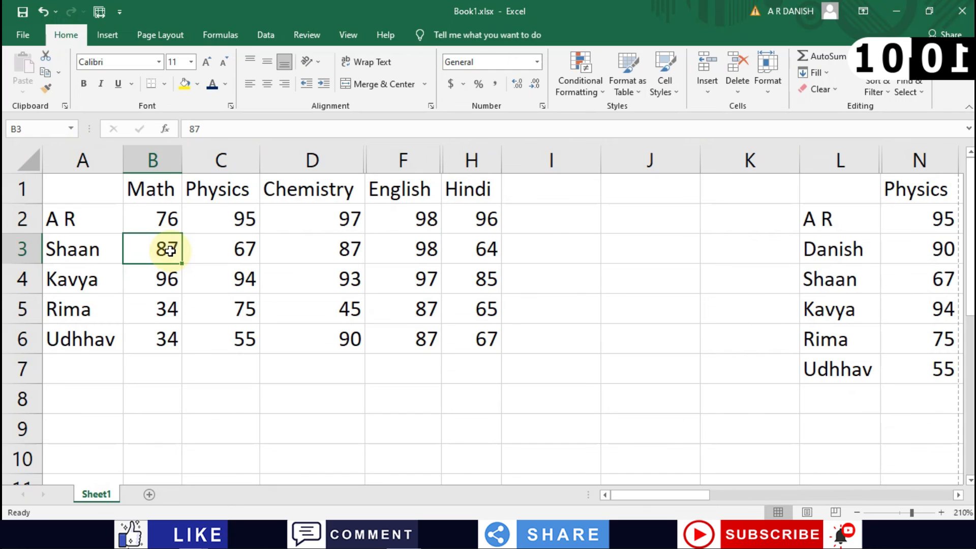
Unhide all hidden columns in both tables at once by applying the column-level Unhide command to the entire sheet.
{"action": "left_click", "coordinate": [31, 164]}
{"action": "right_click", "coordinate": [179, 168]}
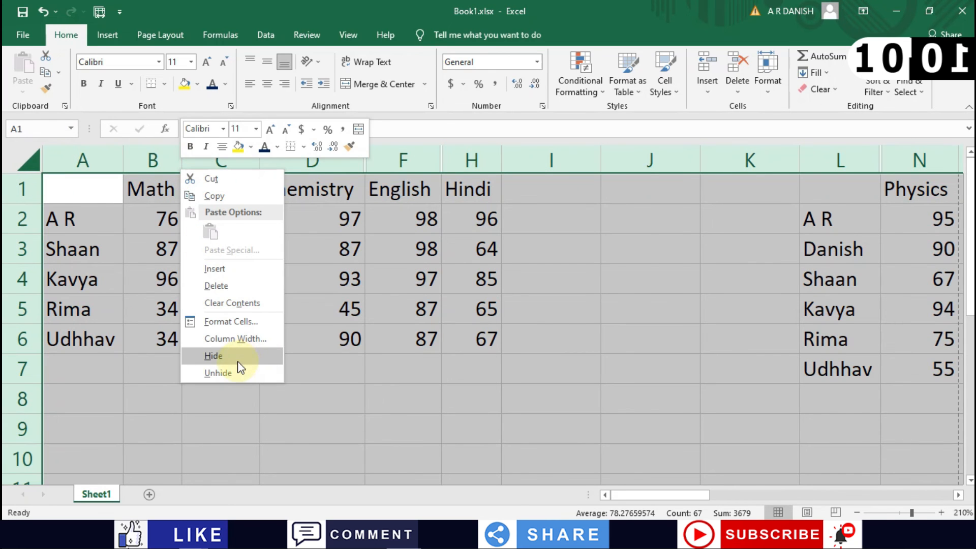
{"action": "left_click", "coordinate": [226, 371]}
{"action": "scroll", "coordinate": [493, 202], "scroll_direction": "right", "scroll_amount": 1}
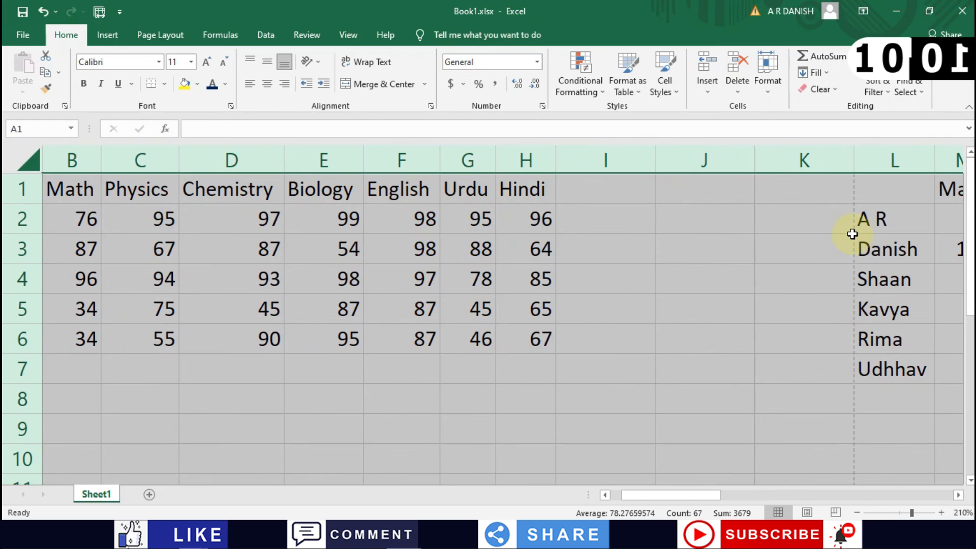
{"action": "scroll", "coordinate": [854, 228], "scroll_direction": "right", "scroll_amount": 3}
{"action": "scroll", "coordinate": [827, 234], "scroll_direction": "left", "scroll_amount": 4}
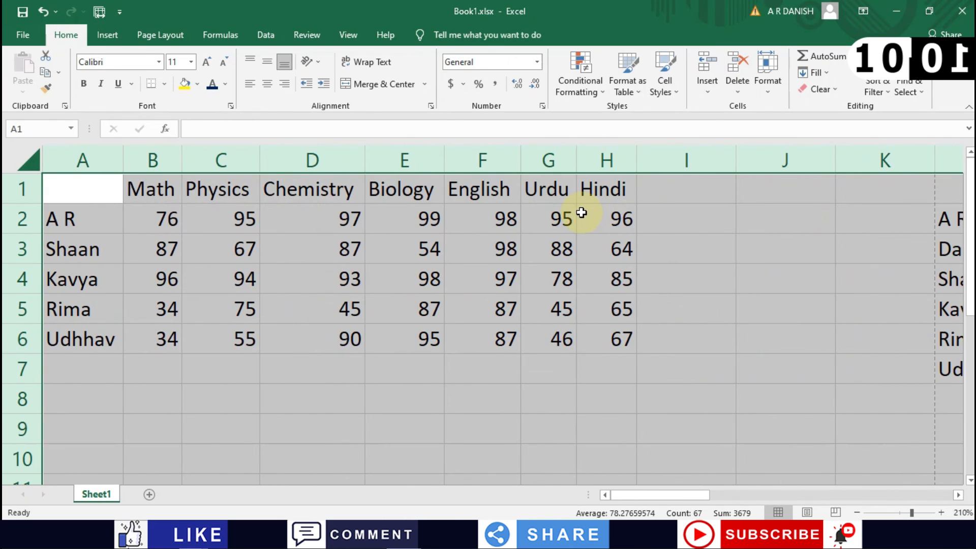
{"action": "scroll", "coordinate": [783, 247], "scroll_direction": "right", "scroll_amount": 1}
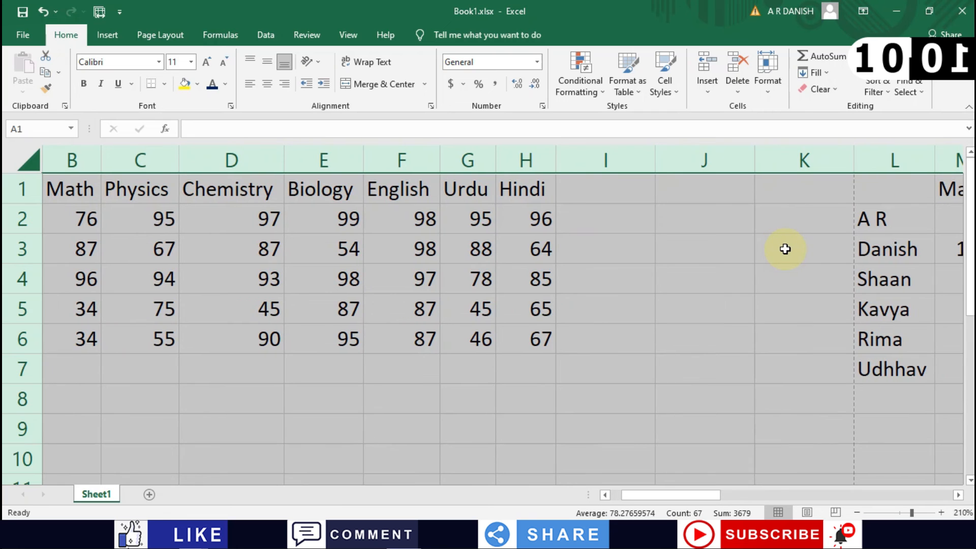
Unhide the Biology and Urdu columns by applying Unhide only to the column range from A to H.
{"action": "scroll", "coordinate": [635, 274], "scroll_direction": "left", "scroll_amount": 1}
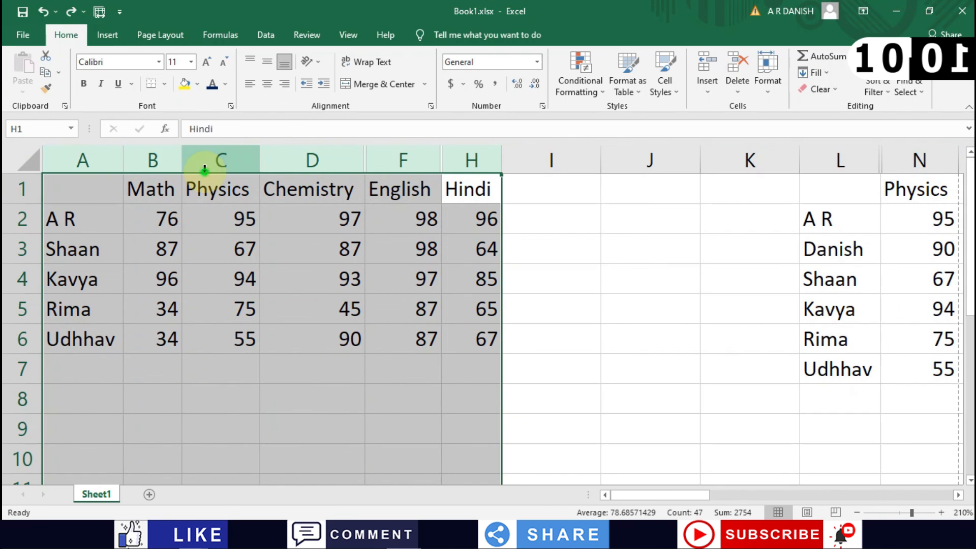
{"action": "right_click", "coordinate": [205, 169]}
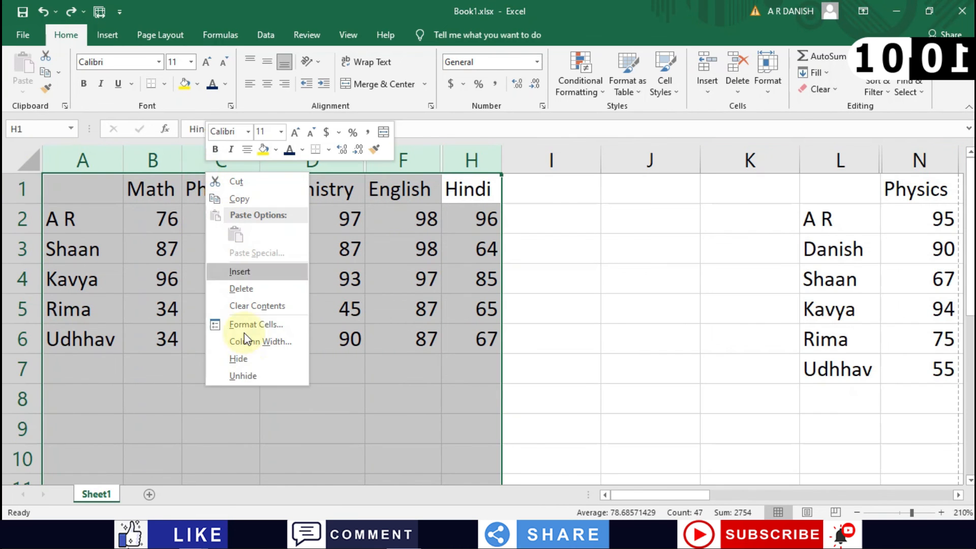
{"action": "left_click", "coordinate": [265, 374]}
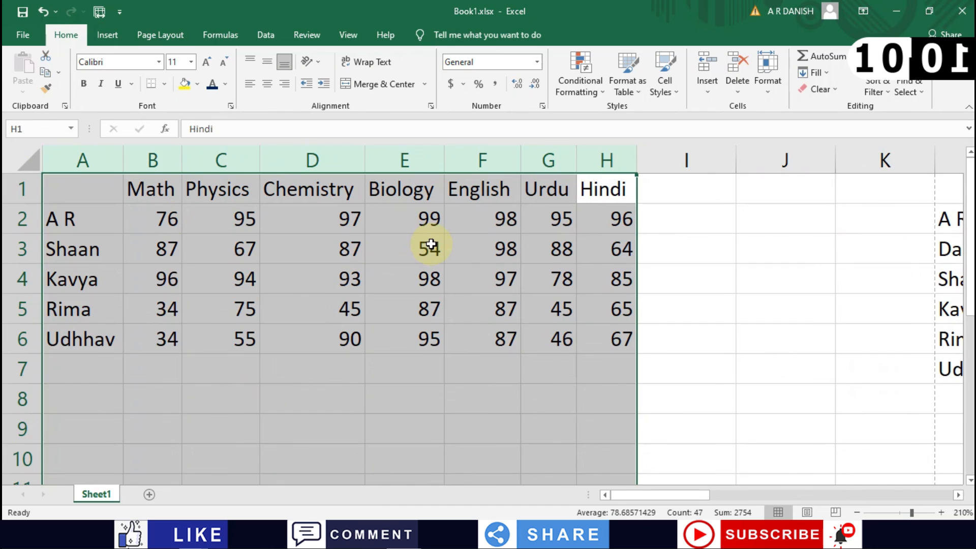
{"action": "scroll", "coordinate": [432, 244], "scroll_direction": "right", "scroll_amount": 4}
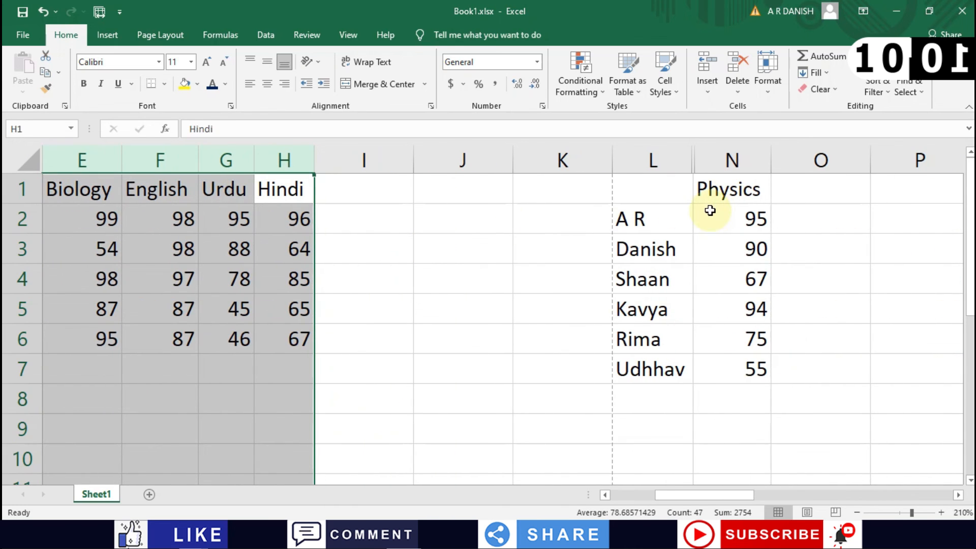
{"action": "left_click_drag", "start_coordinate": [676, 169], "coordinate": [729, 159]}
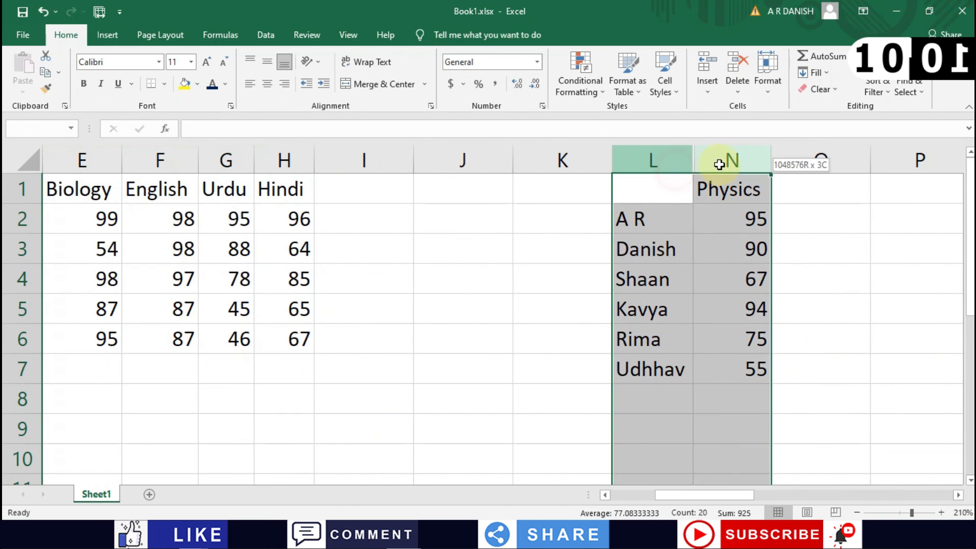
{"action": "left_click", "coordinate": [722, 162]}
{"action": "right_click", "coordinate": [721, 164]}
{"action": "key", "text": "Escape"}
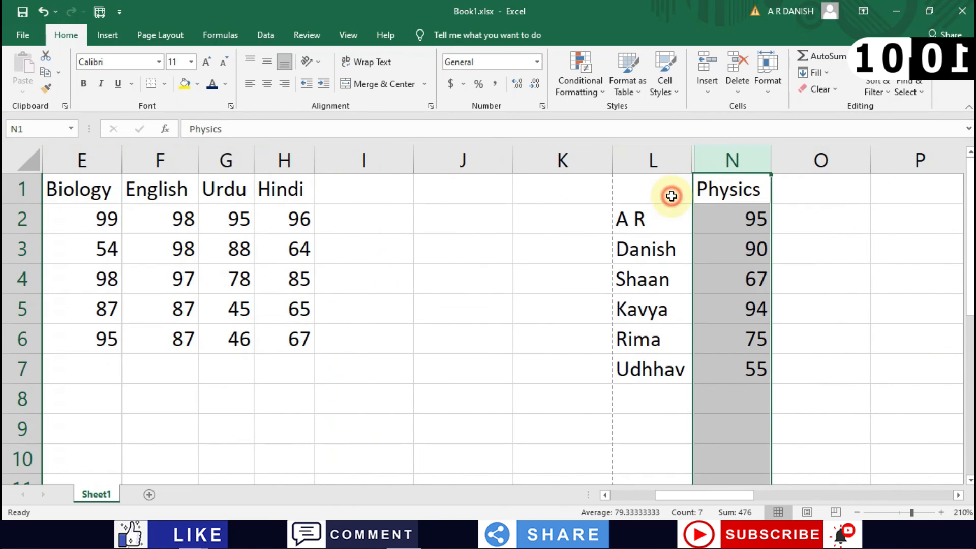
Unhide the second table's Math column M by applying Unhide to the column range from L to N.
{"action": "left_click_drag", "start_coordinate": [732, 158], "coordinate": [658, 161]}
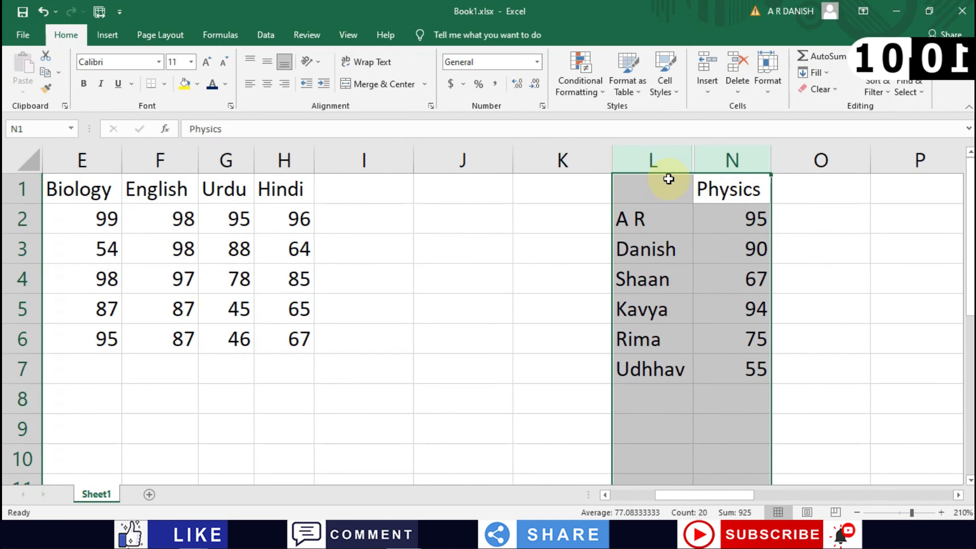
{"action": "right_click", "coordinate": [670, 179]}
{"action": "left_click", "coordinate": [709, 383]}
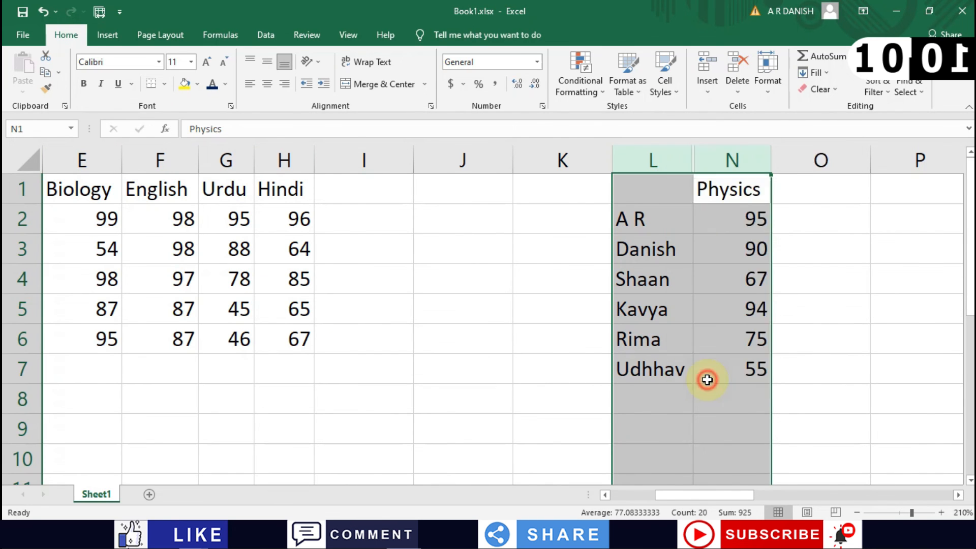
{"action": "left_click", "coordinate": [489, 312]}
{"action": "scroll", "coordinate": [481, 308], "scroll_direction": "left", "scroll_amount": 4}
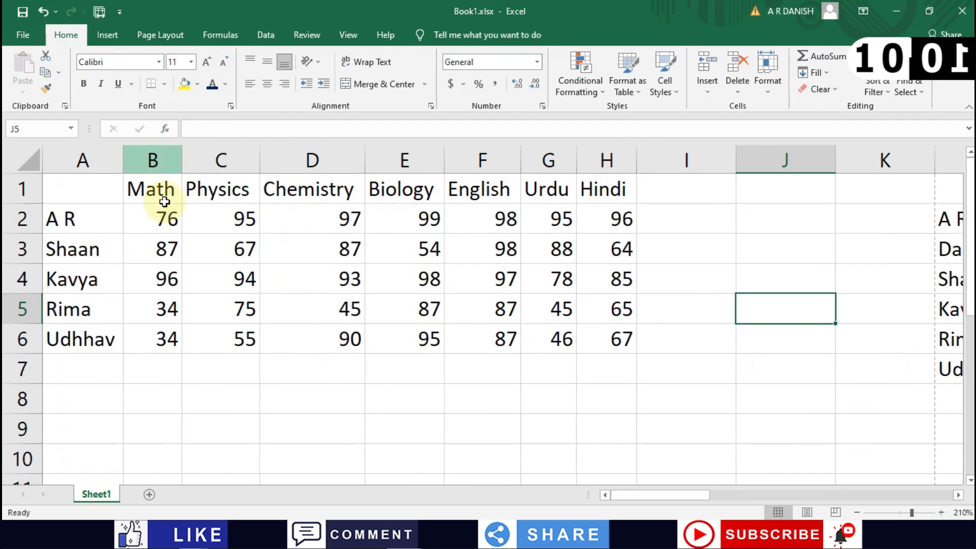
{"action": "left_click", "coordinate": [150, 220]}
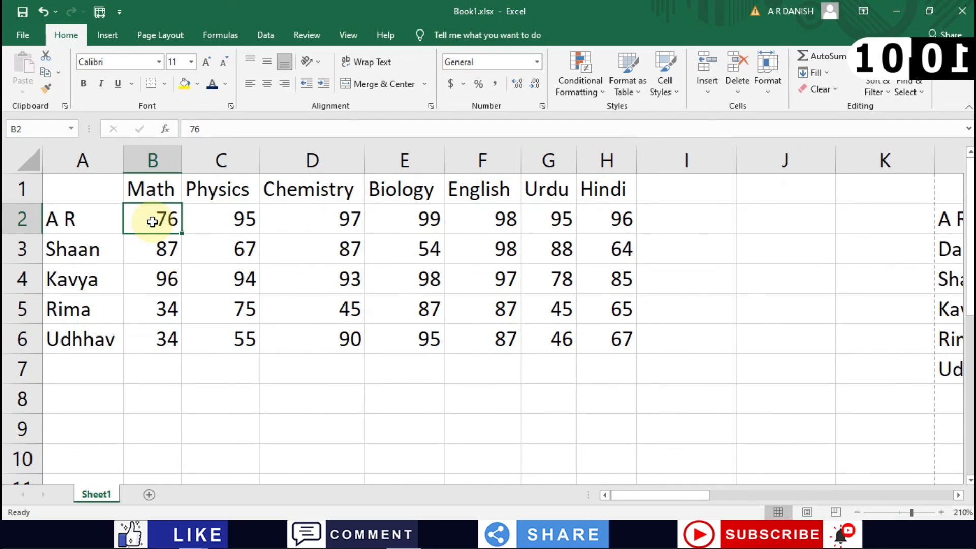
{"action": "left_click", "coordinate": [395, 248]}
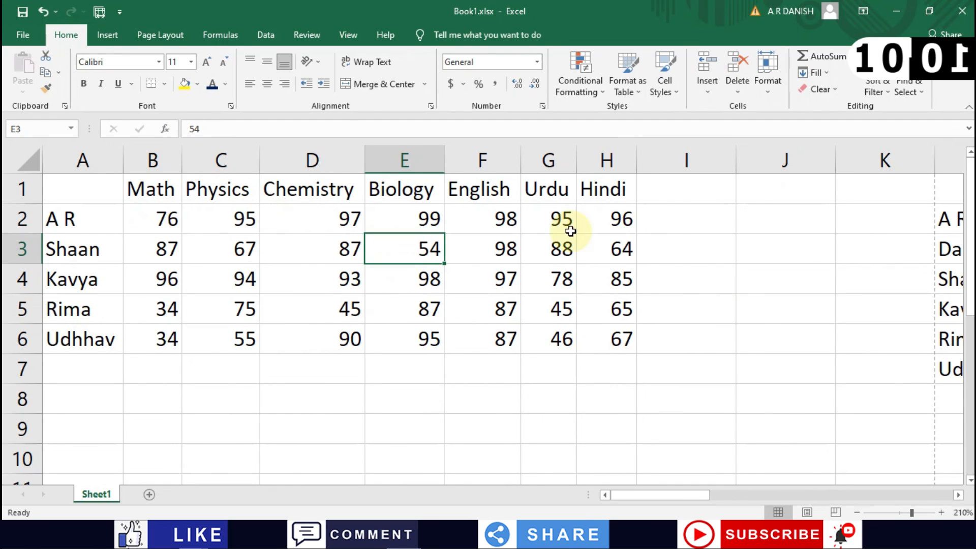
{"action": "scroll", "coordinate": [675, 256], "scroll_direction": "right", "scroll_amount": 3}
{"action": "scroll", "coordinate": [675, 256], "scroll_direction": "right", "scroll_amount": 4}
{"action": "scroll", "coordinate": [675, 256], "scroll_direction": "left", "scroll_amount": 7}
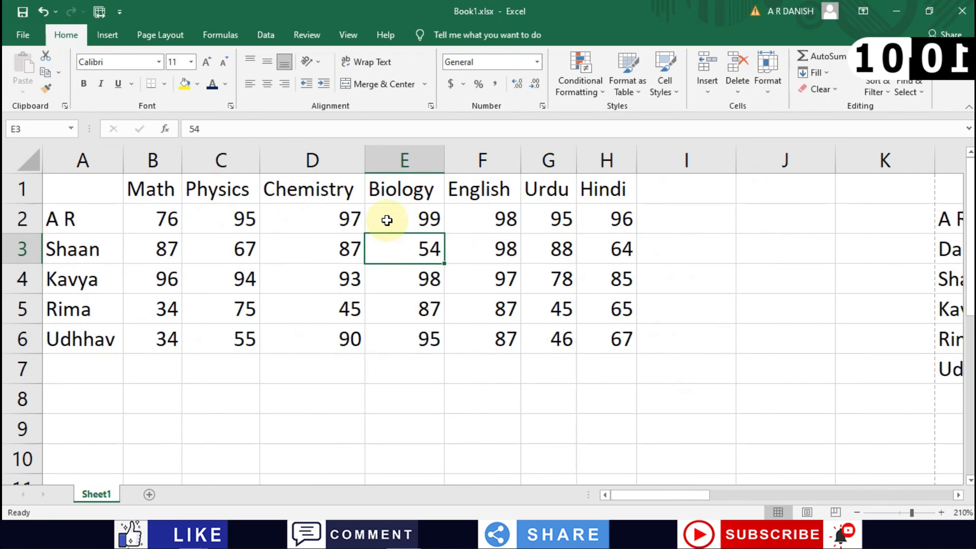
{"action": "left_click", "coordinate": [208, 190]}
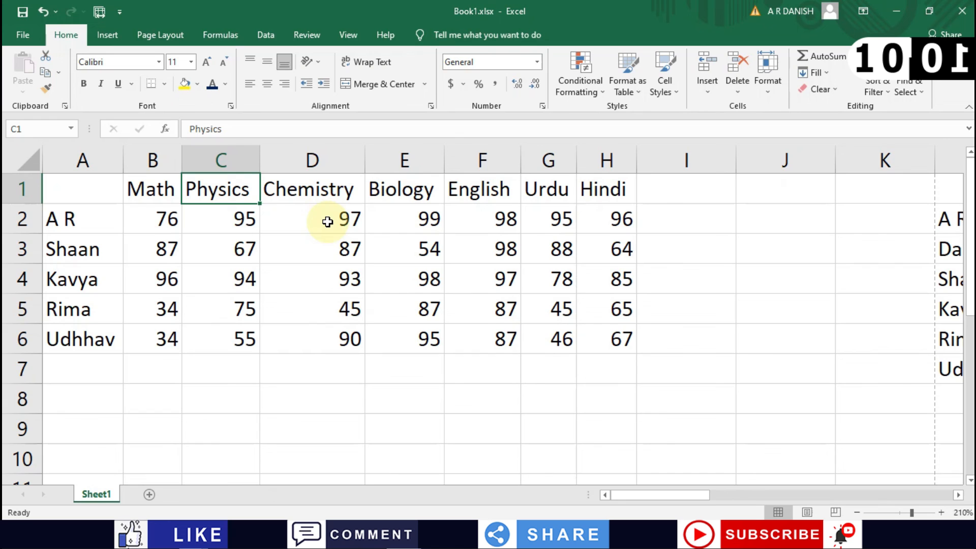
{"action": "left_click", "coordinate": [457, 283]}
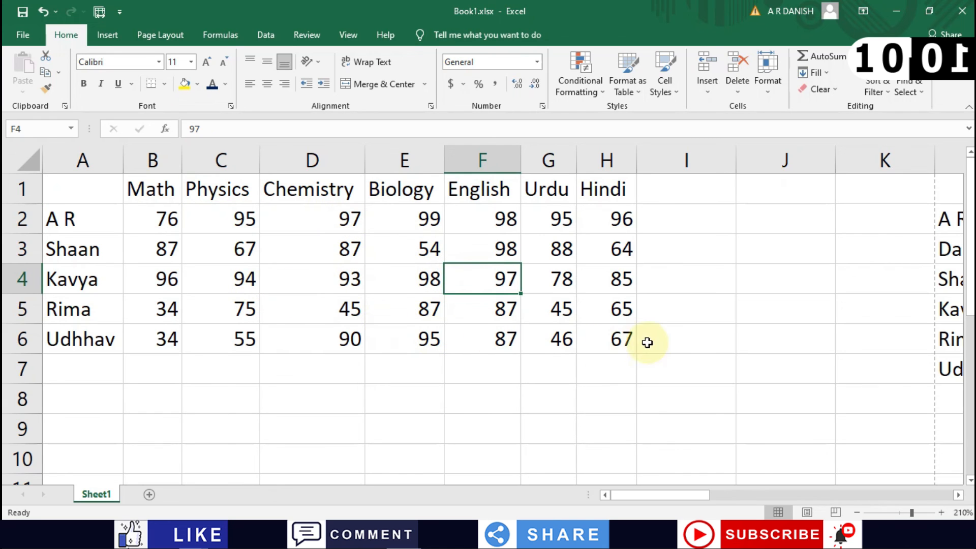
{"action": "left_click", "coordinate": [617, 344]}
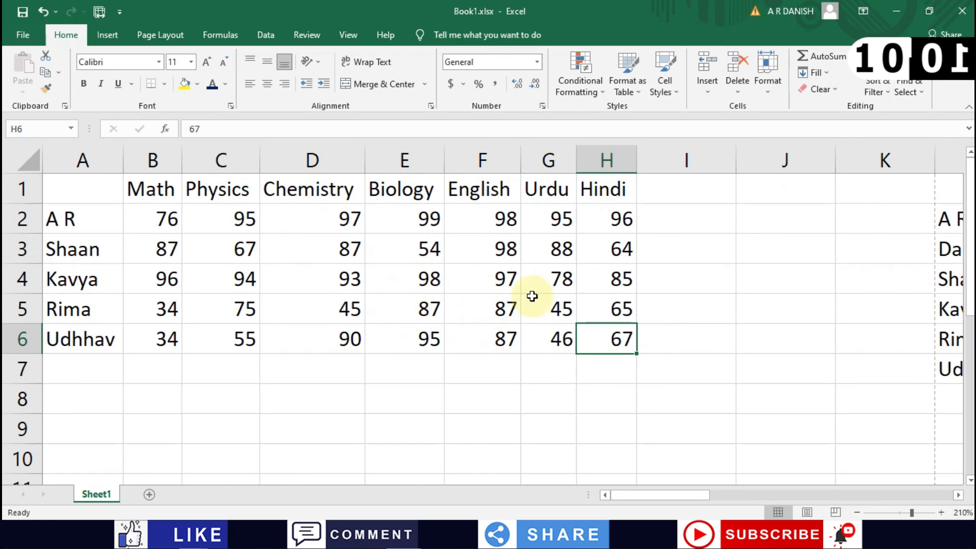
{"action": "scroll", "coordinate": [561, 301], "scroll_direction": "right", "scroll_amount": 4}
{"action": "scroll", "coordinate": [569, 298], "scroll_direction": "left", "scroll_amount": 4}
{"action": "scroll", "coordinate": [568, 298], "scroll_direction": "right", "scroll_amount": 7}
{"action": "scroll", "coordinate": [569, 299], "scroll_direction": "left", "scroll_amount": 7}
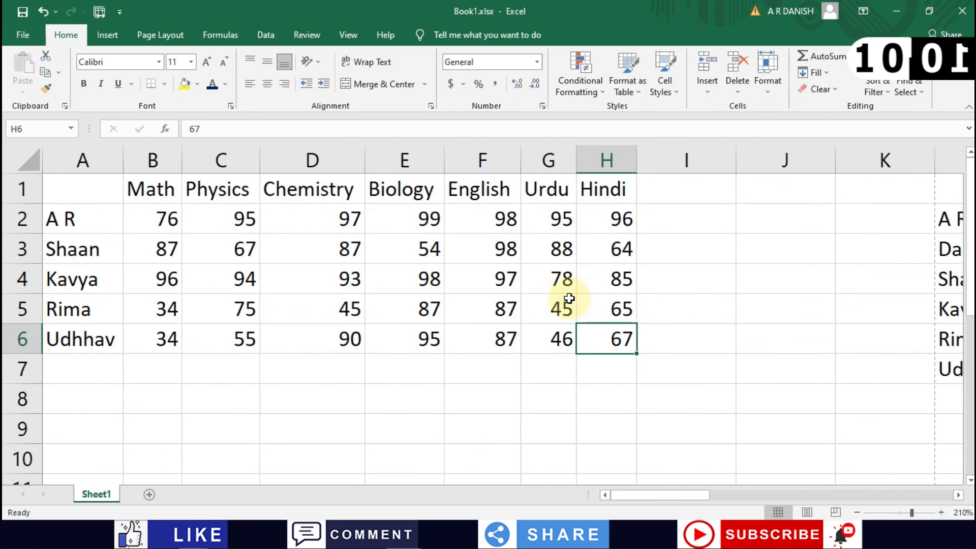